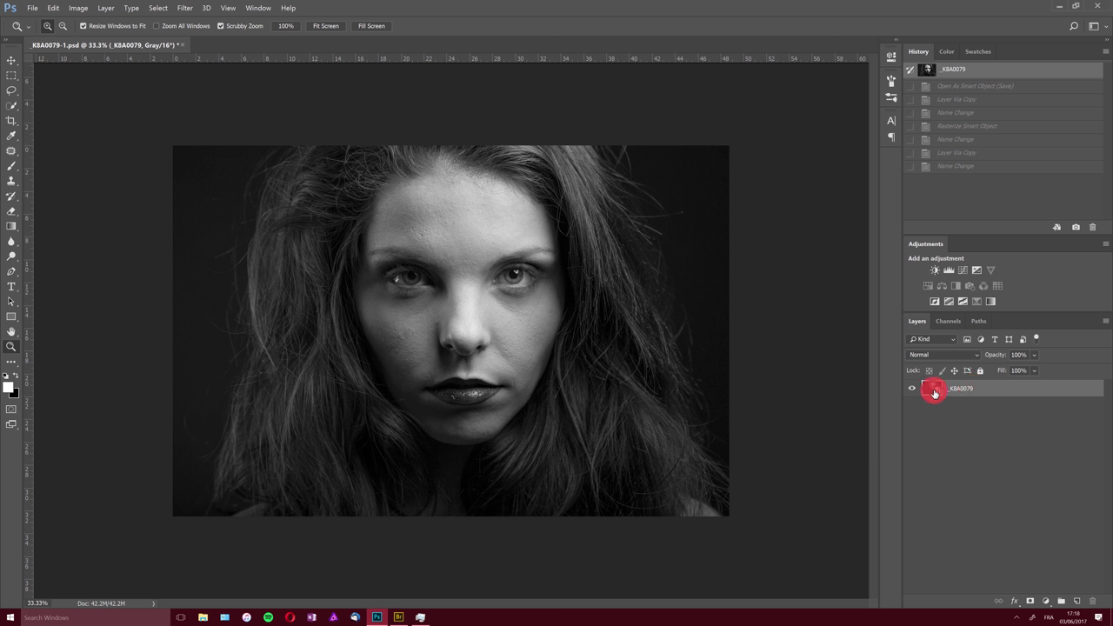
- Duplicate the portrait smart object layer and rename the original underneath SAVED PHOTO
{"action": "key", "text": "ctrl+j"}
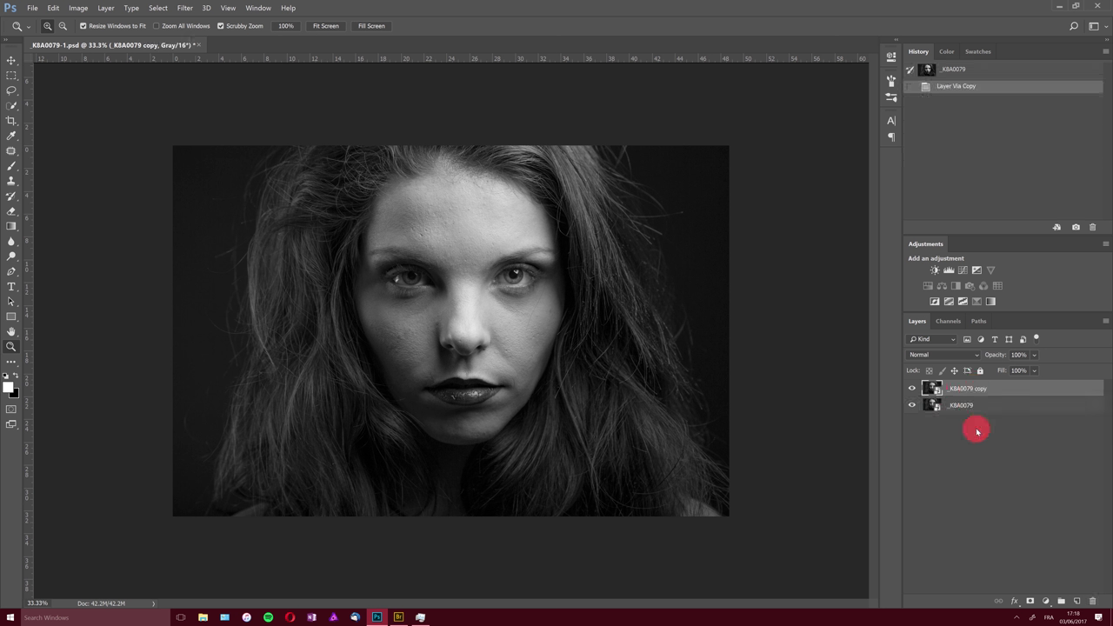
{"action": "left_click", "coordinate": [965, 405]}
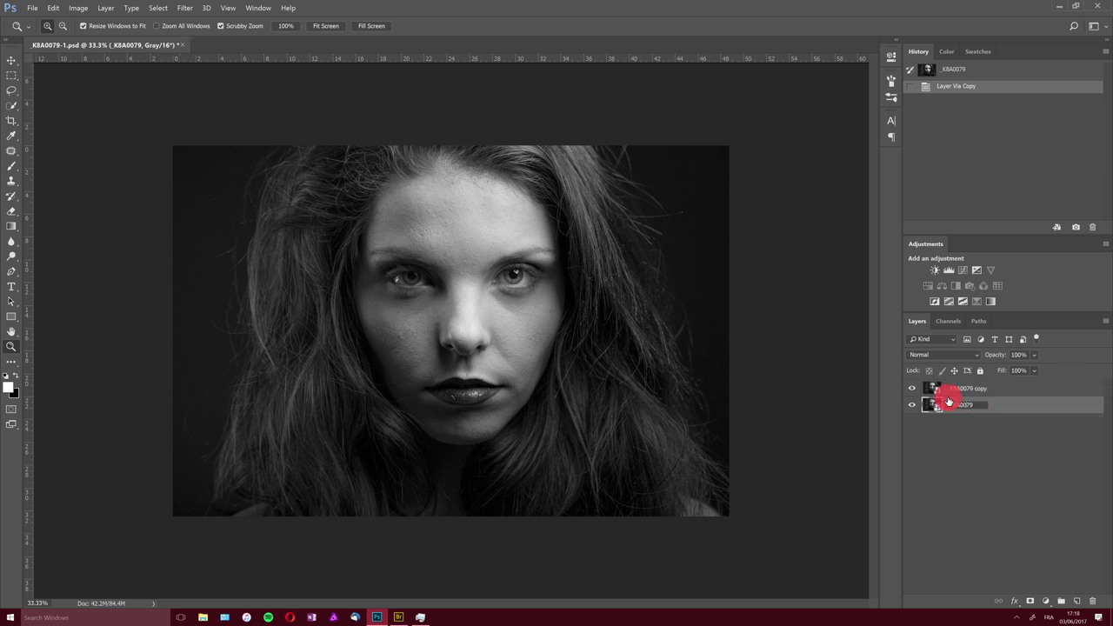
{"action": "double_click", "coordinate": [977, 403]}
{"action": "key", "text": "BackSpace"}
{"action": "key", "text": "Return"}
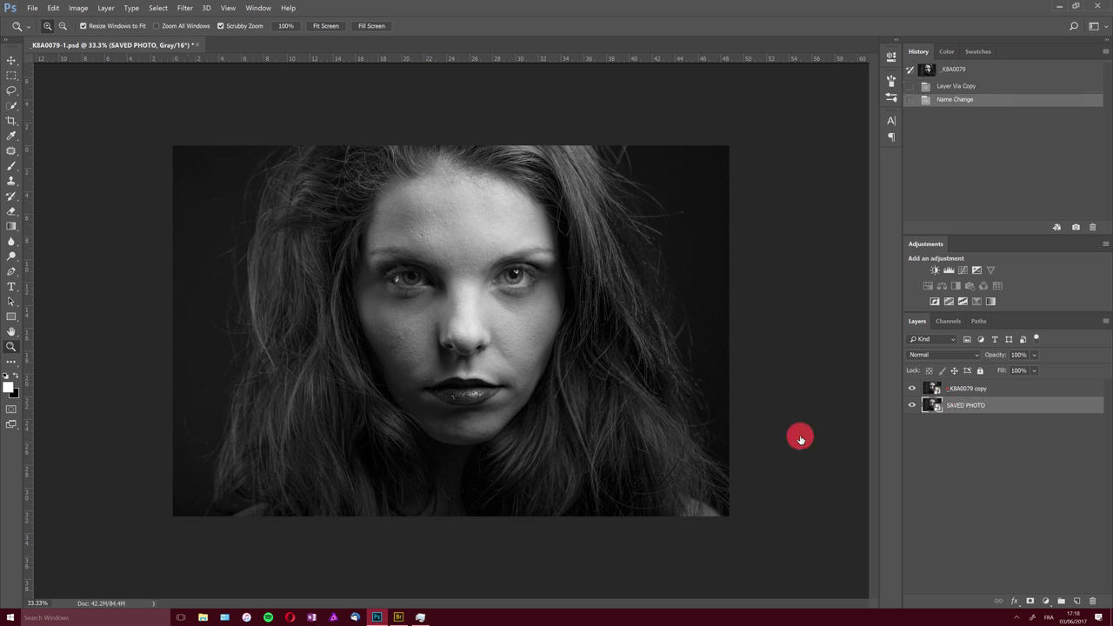
- Hide the SAVED PHOTO layer and rasterize the duplicated smart object above it
{"action": "left_click", "coordinate": [916, 405]}
{"action": "left_click", "coordinate": [968, 389]}
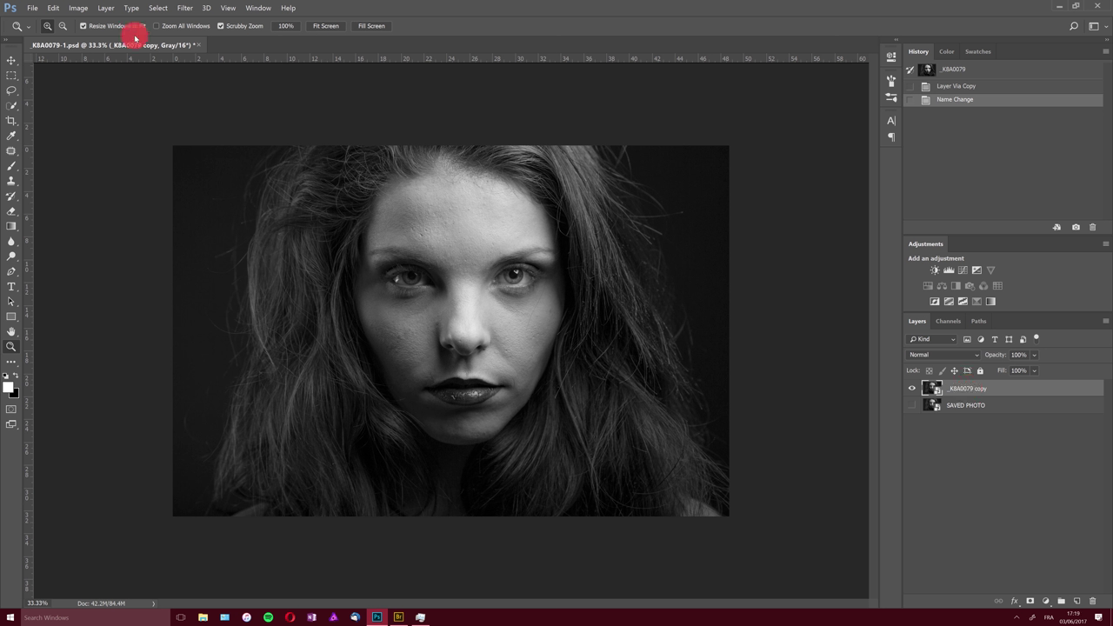
{"action": "left_click", "coordinate": [106, 9]}
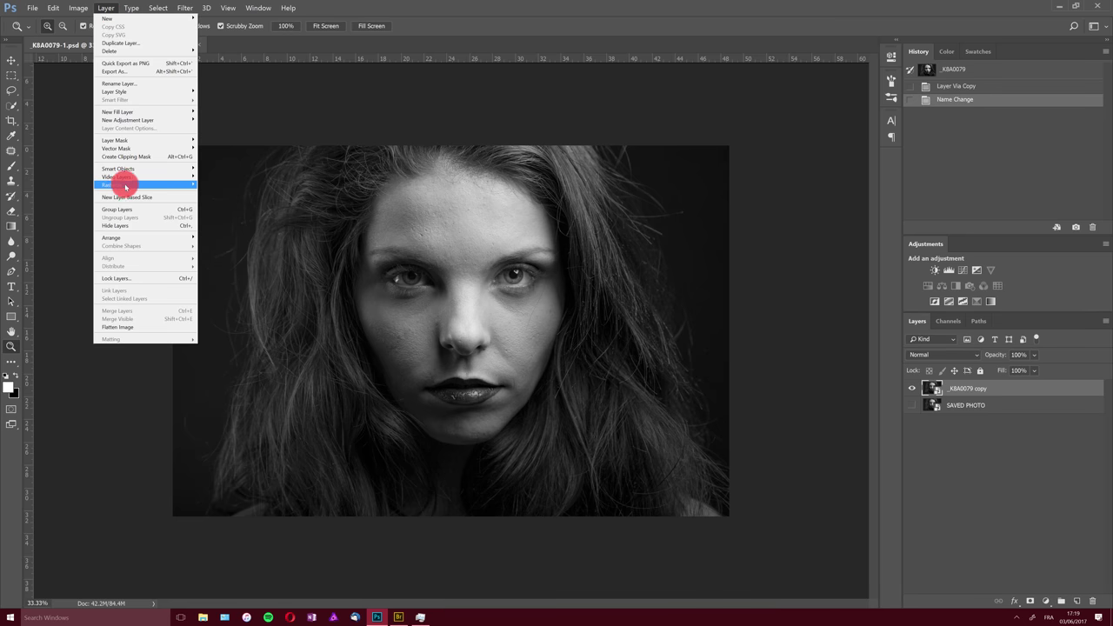
{"action": "mouse_move", "coordinate": [122, 184]}
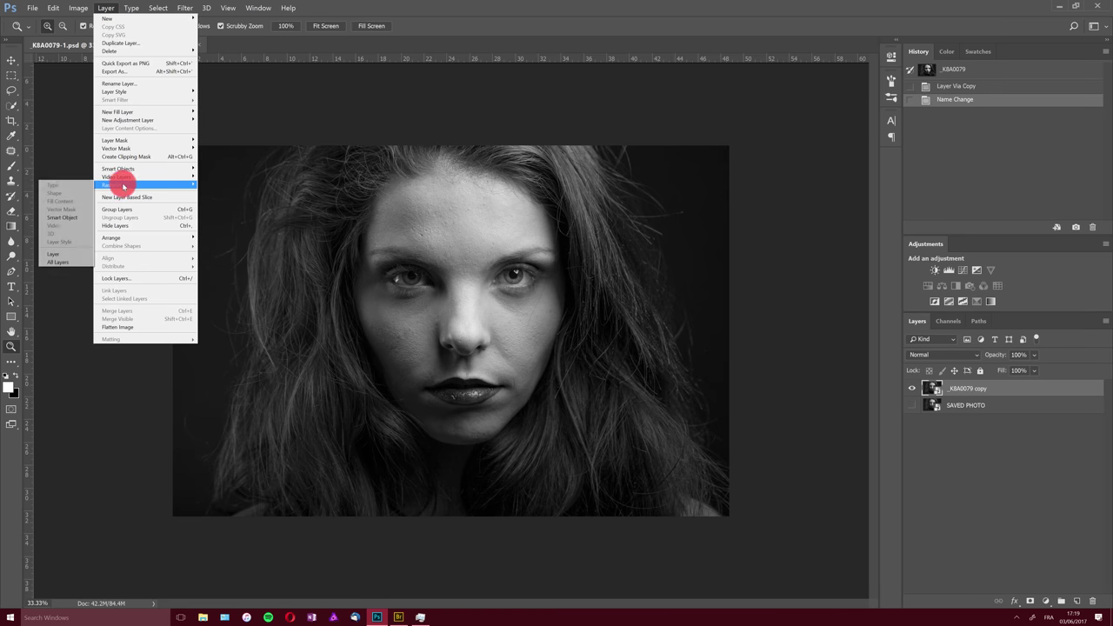
{"action": "left_click", "coordinate": [71, 220]}
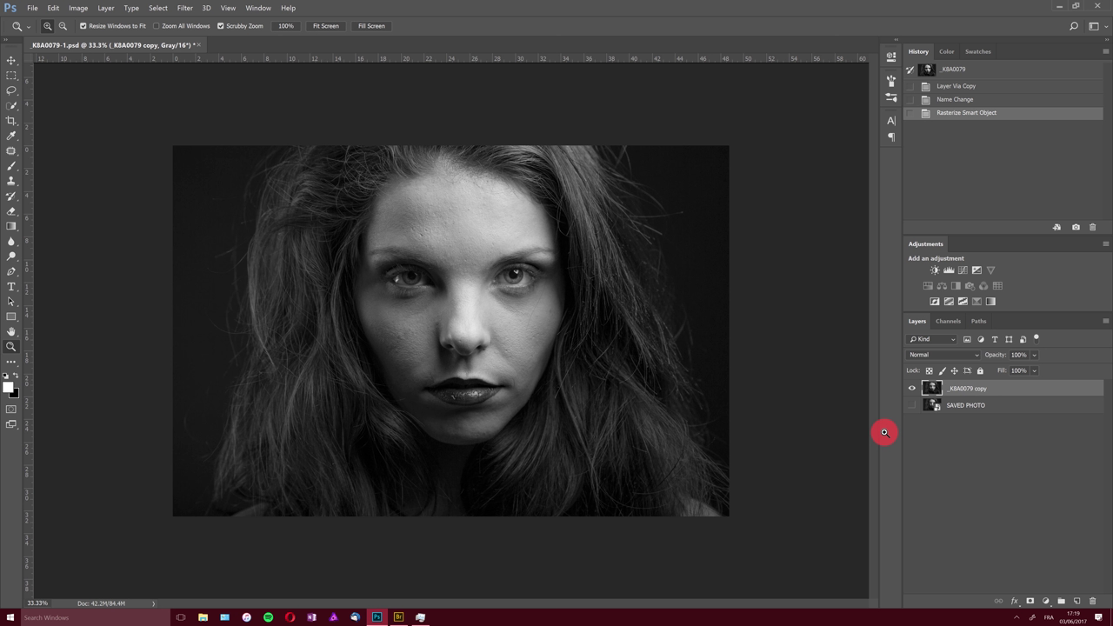
- Rename the rasterized copy layer "low frequency"
{"action": "double_click", "coordinate": [977, 389]}
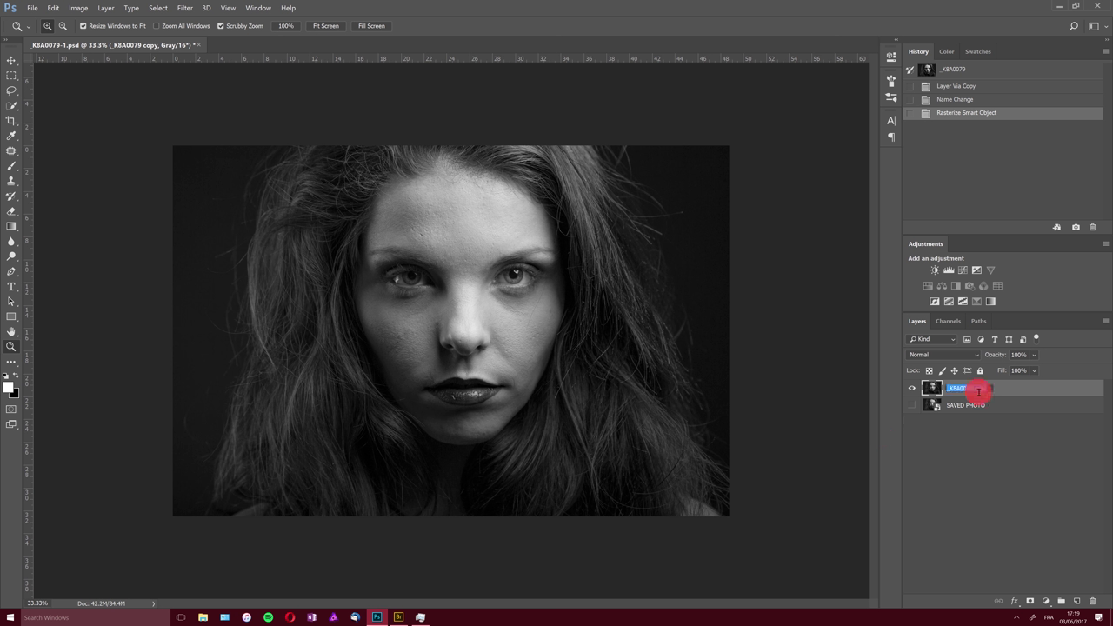
{"action": "type", "text": "low frequency"}
{"action": "key", "text": "Return"}
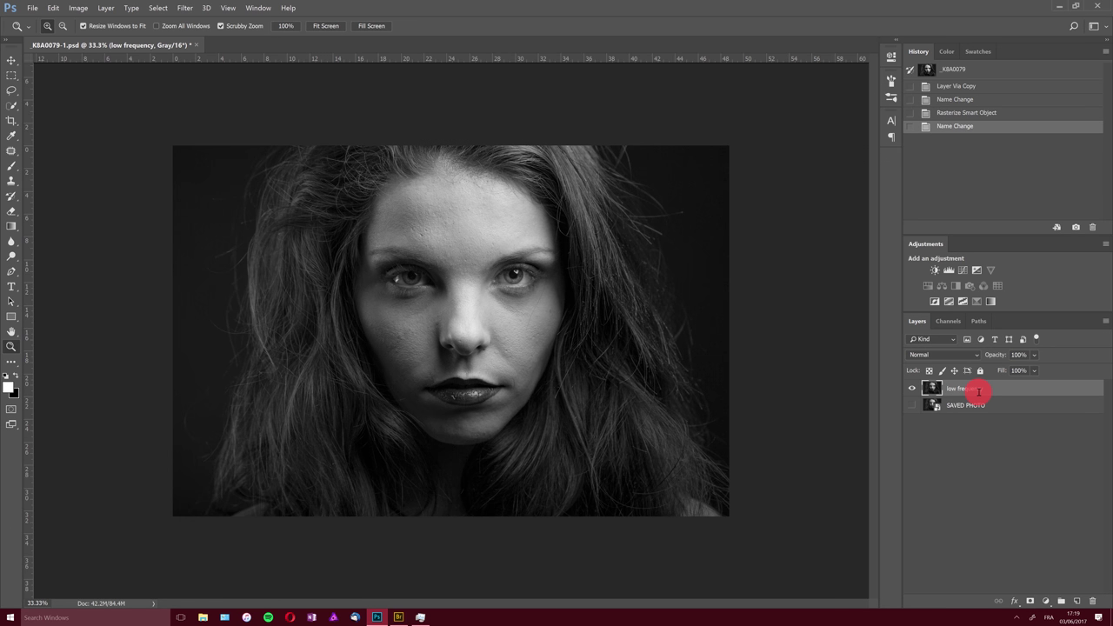
- Duplicate the low frequency layer and name the copy "high frequency"
{"action": "key", "text": "ctrl+j"}
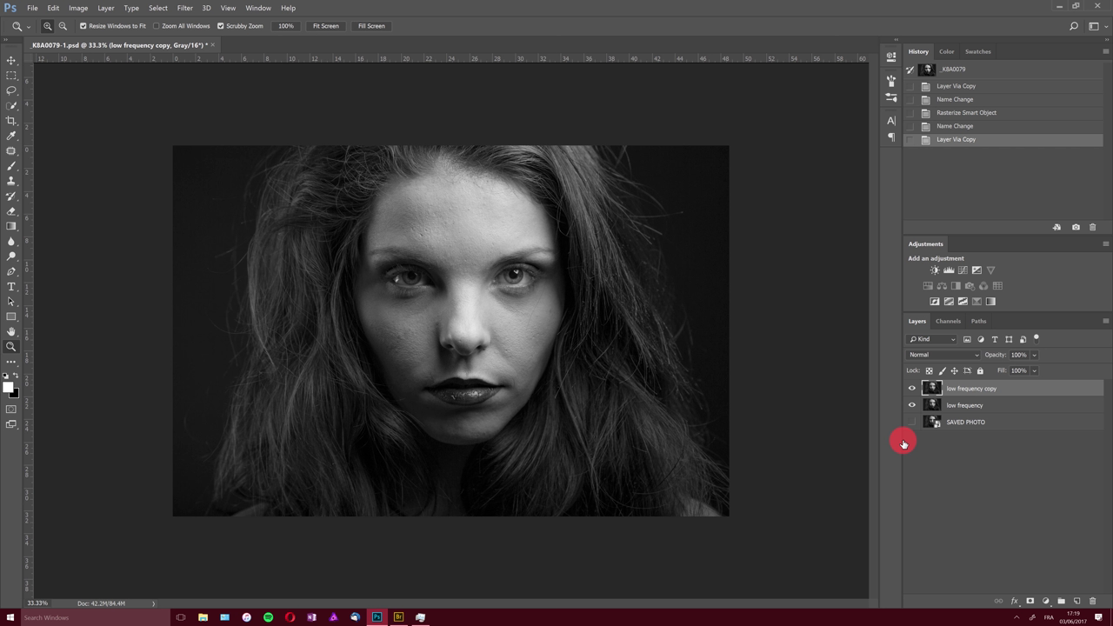
{"action": "double_click", "coordinate": [982, 388]}
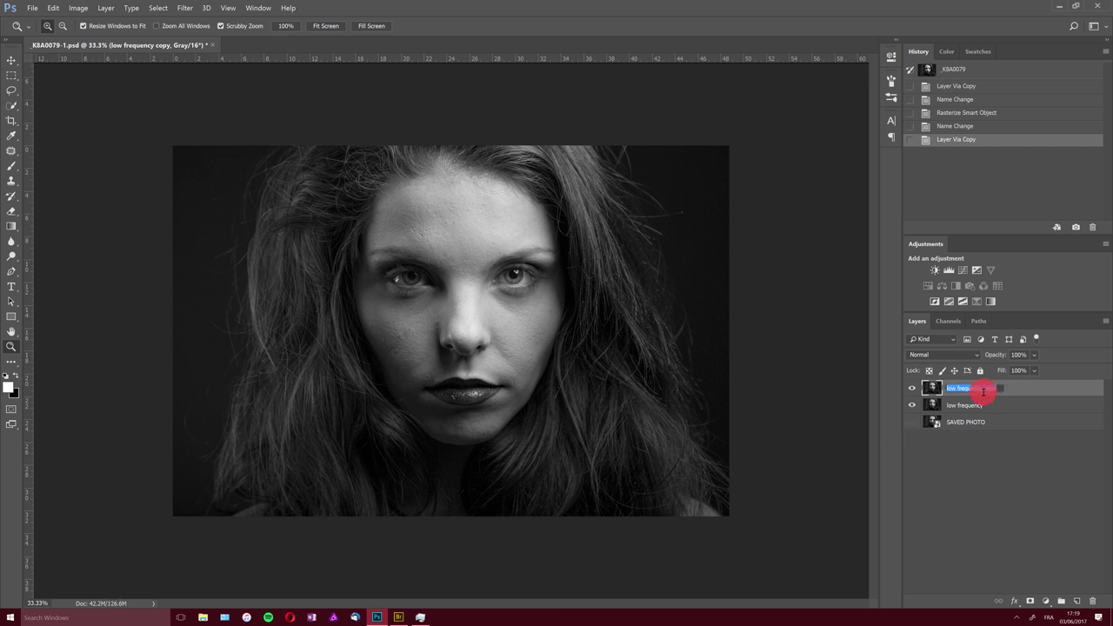
{"action": "type", "text": "high frequency"}
{"action": "key", "text": "Return"}
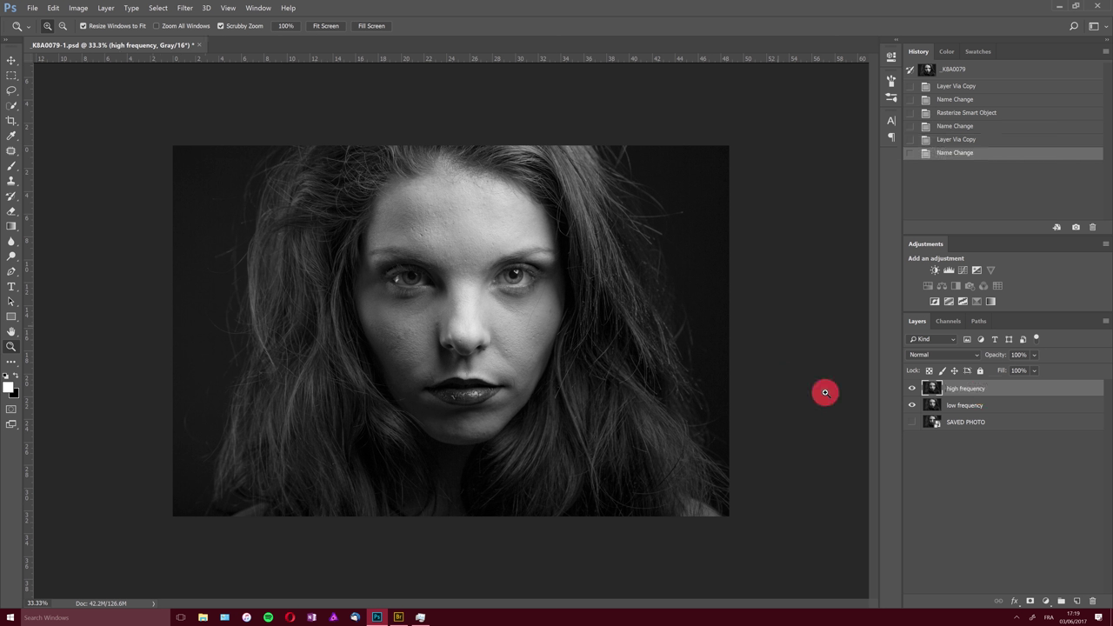
- Hide the high frequency layer and preview a Gaussian Blur with a 5 pixel radius on the low frequency layer
{"action": "left_click", "coordinate": [912, 389]}
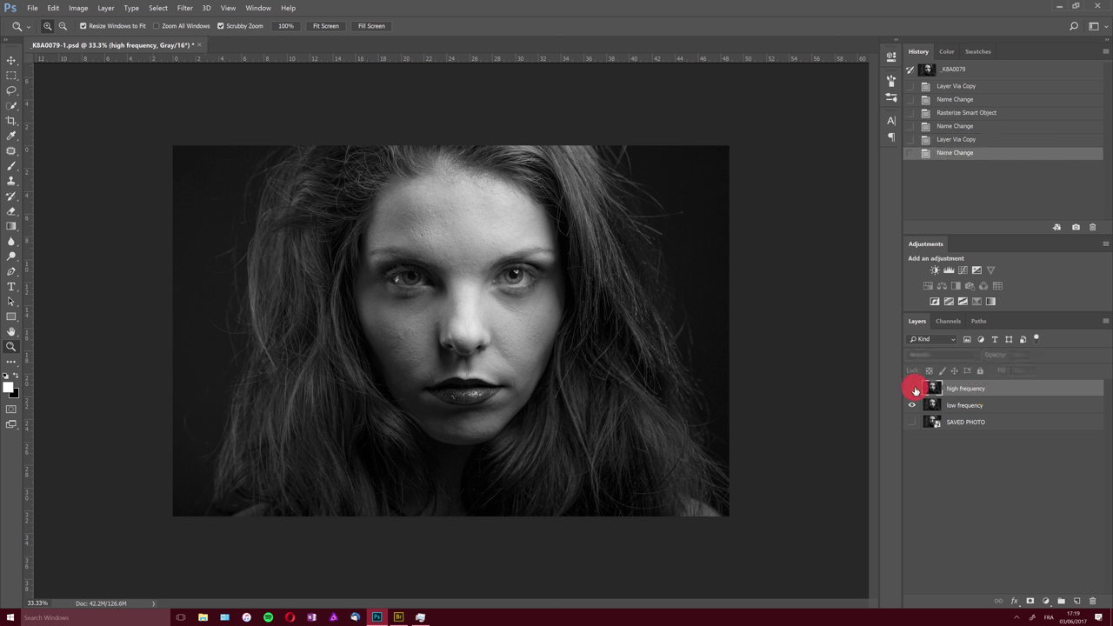
{"action": "left_click", "coordinate": [950, 411]}
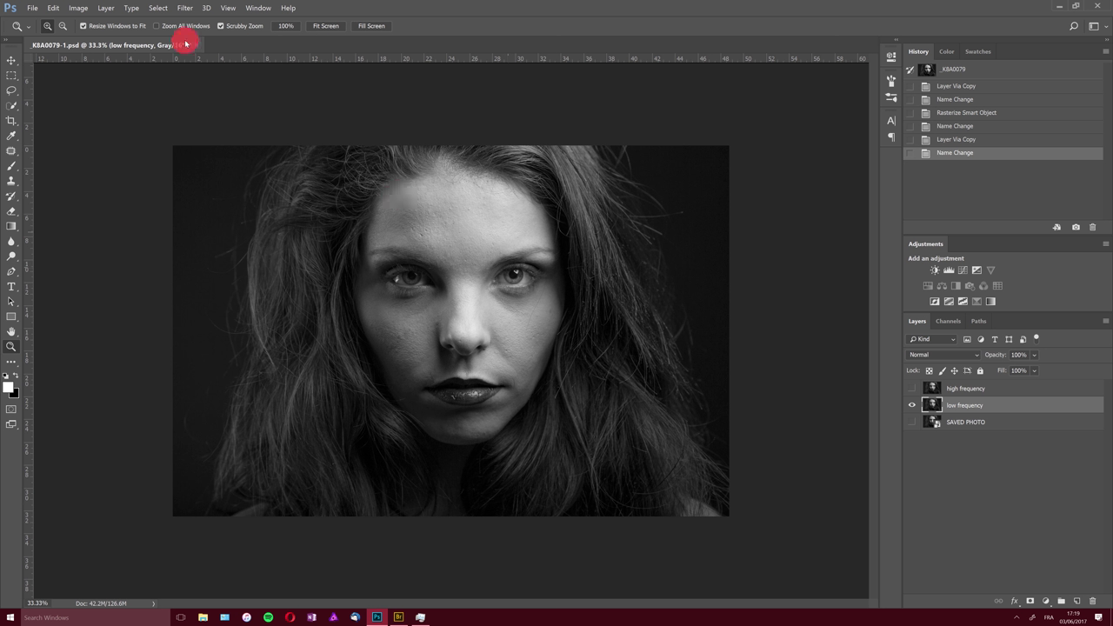
{"action": "left_click", "coordinate": [187, 9]}
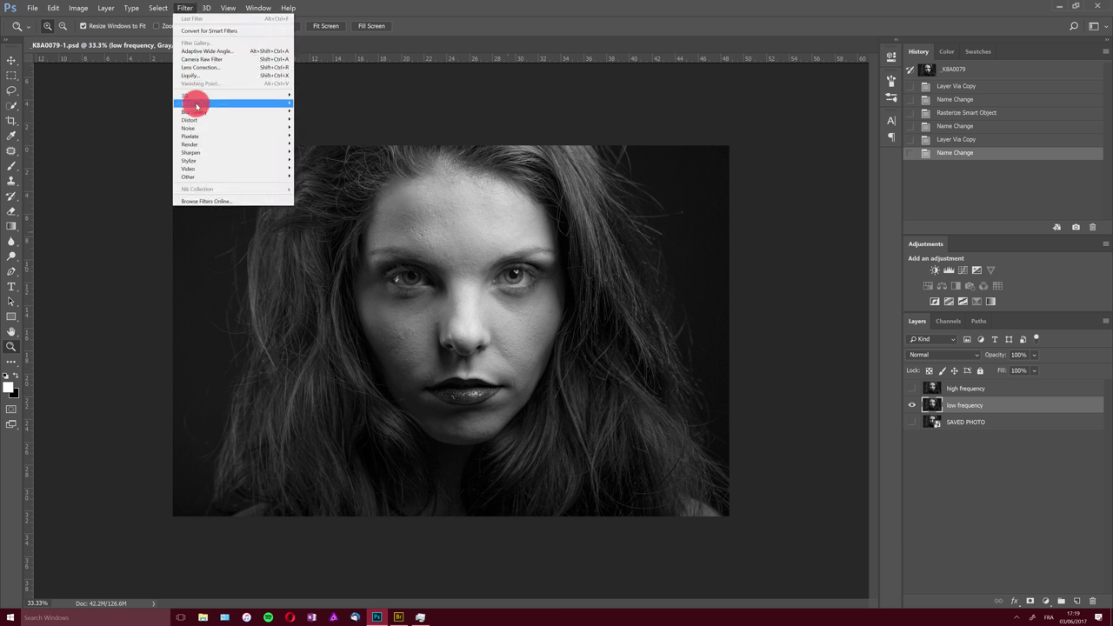
{"action": "mouse_move", "coordinate": [190, 105]}
{"action": "left_click", "coordinate": [149, 136]}
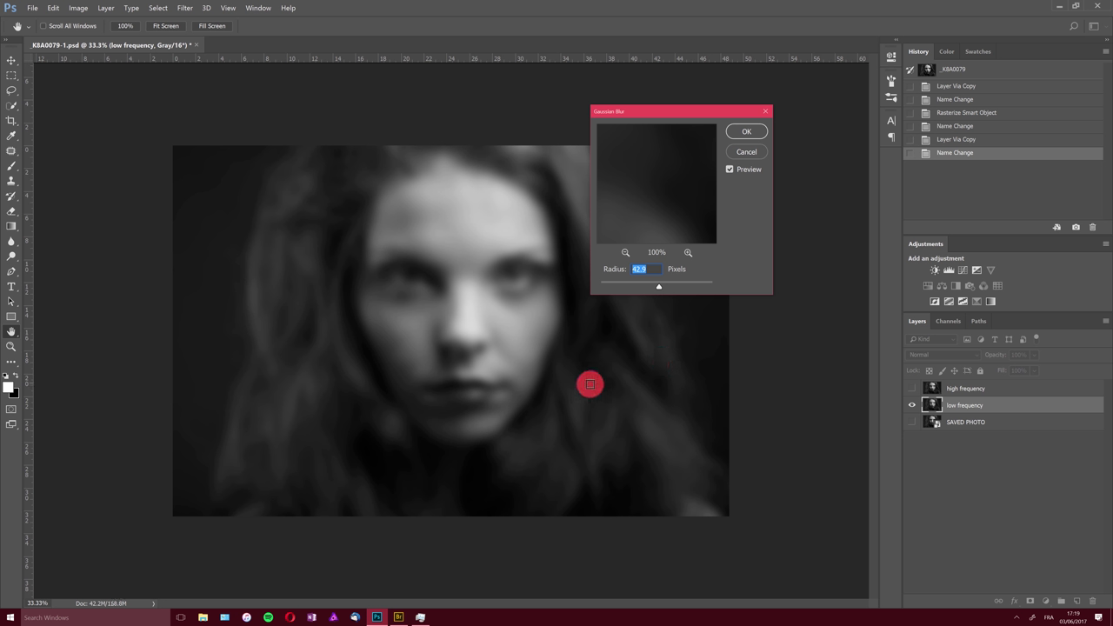
{"action": "key", "text": "ctrl+plus"}
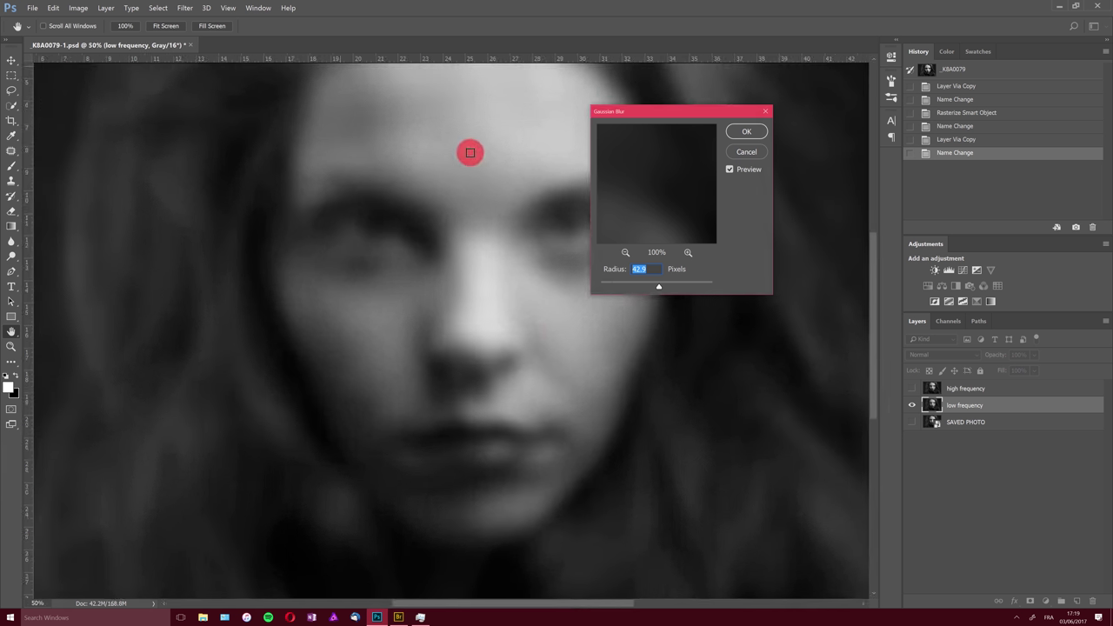
{"action": "key", "text": "ctrl+plus"}
{"action": "left_click_drag", "start_coordinate": [746, 107], "coordinate": [883, 104]}
{"action": "left_click", "coordinate": [775, 268]}
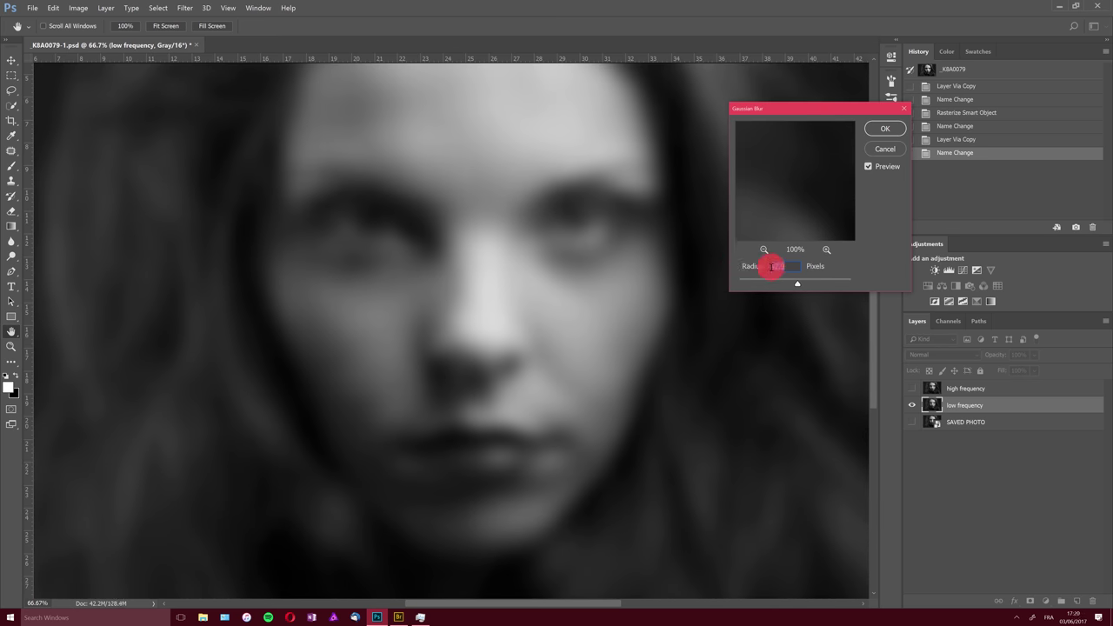
{"action": "left_click", "coordinate": [754, 295]}
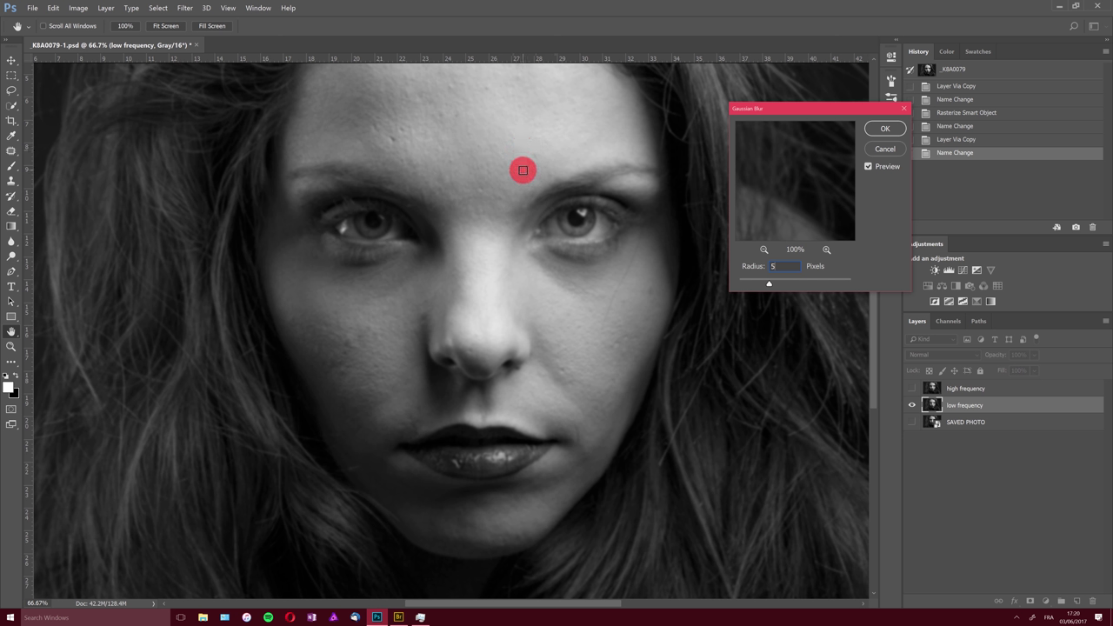
{"action": "scroll", "coordinate": [869, 314], "scroll_direction": "up", "scroll_amount": 2}
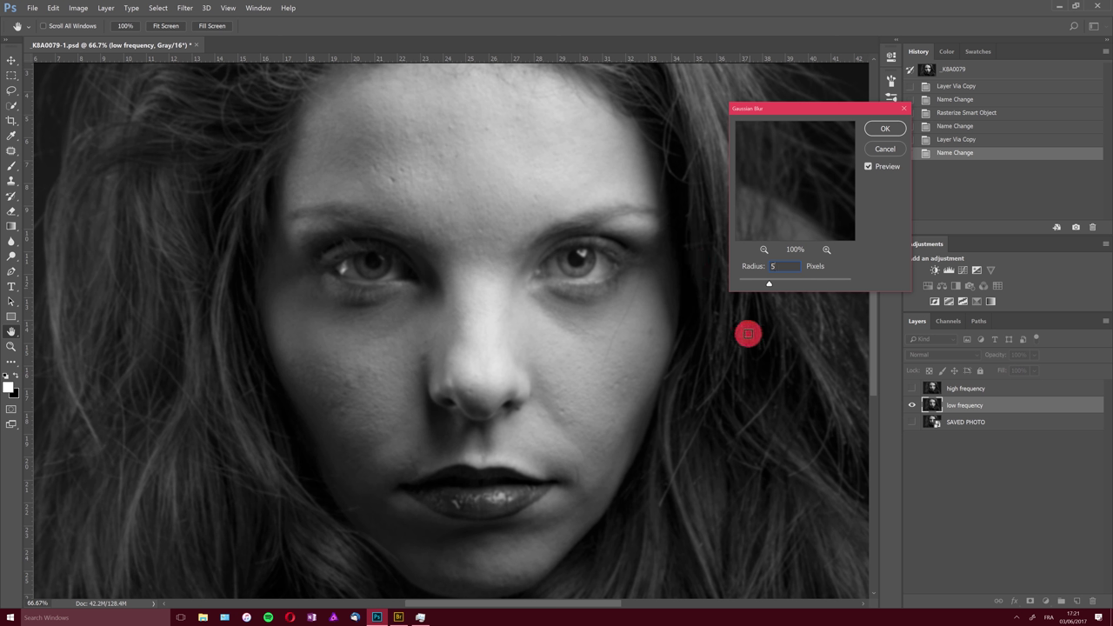
- Try Gaussian Blur radii of 1.5, 4.4, 9.8 and 4.0 pixels to compare how much skin texture is softened
{"action": "left_click_drag", "start_coordinate": [769, 284], "coordinate": [749, 285]}
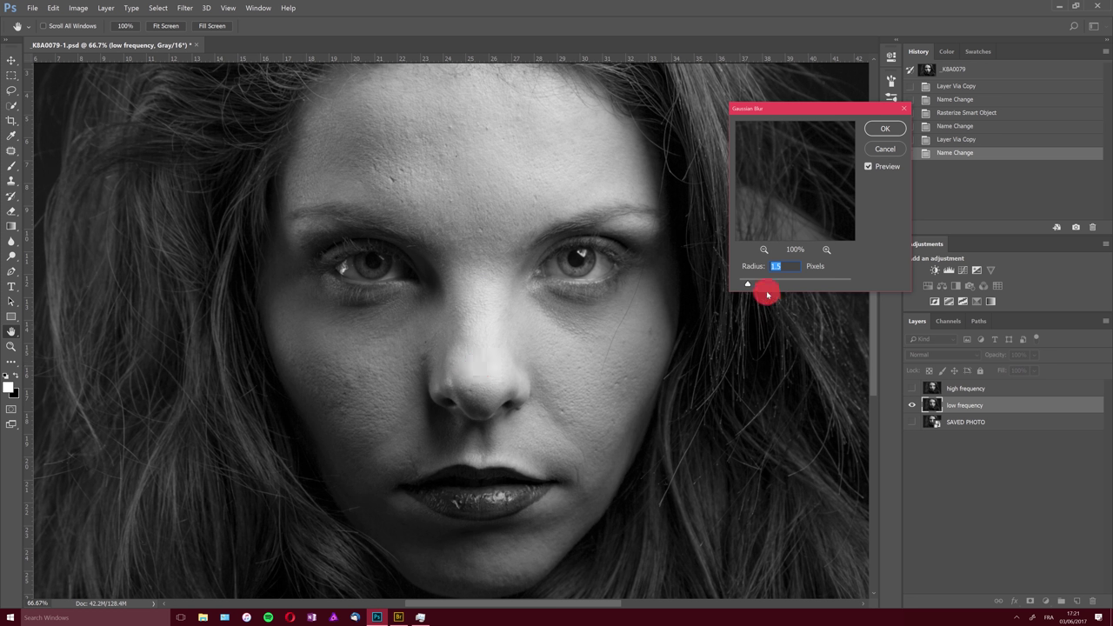
{"action": "left_click_drag", "start_coordinate": [747, 283], "coordinate": [765, 295]}
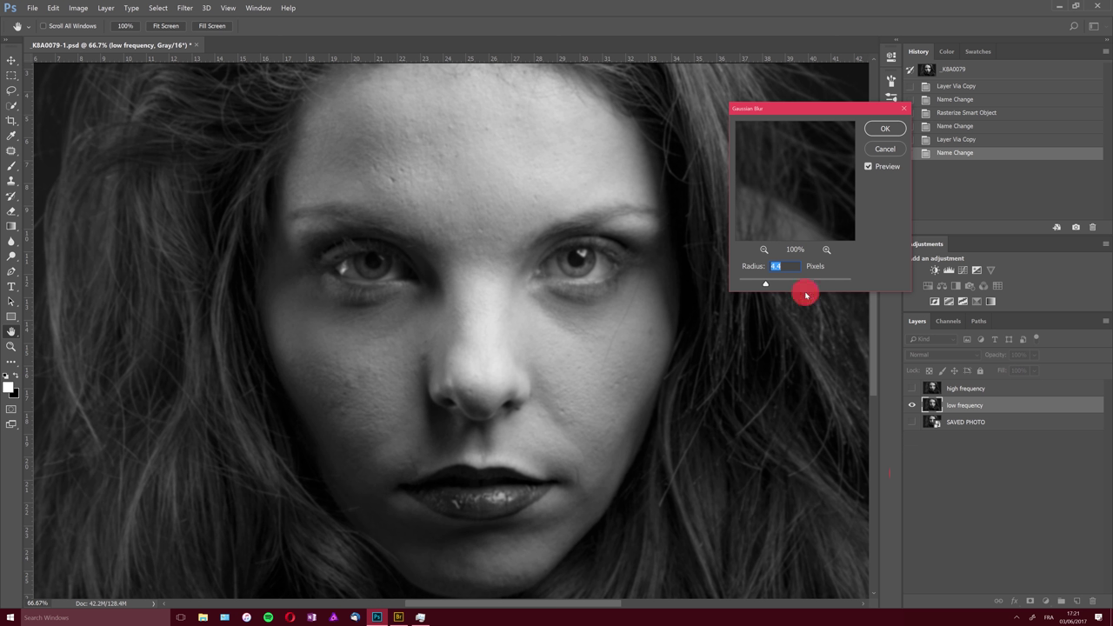
{"action": "mouse_move", "coordinate": [773, 286]}
{"action": "left_mouse_down"}
{"action": "mouse_move", "coordinate": [787, 294]}
{"action": "mouse_move", "coordinate": [781, 278]}
{"action": "mouse_move", "coordinate": [781, 296]}
{"action": "left_mouse_up"}
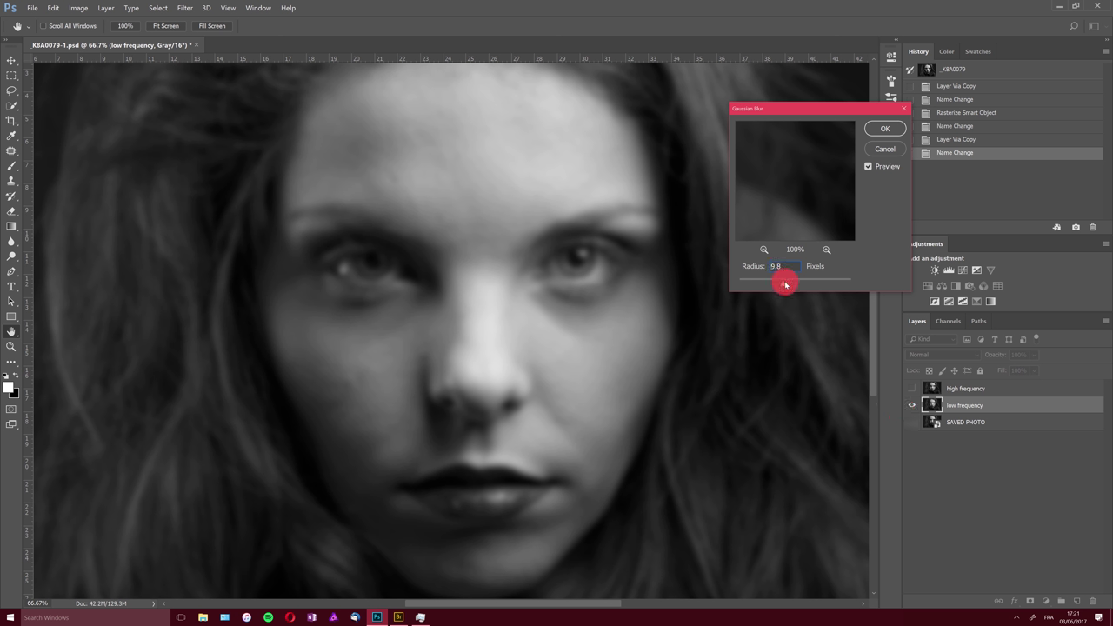
{"action": "left_click_drag", "start_coordinate": [786, 282], "coordinate": [770, 280]}
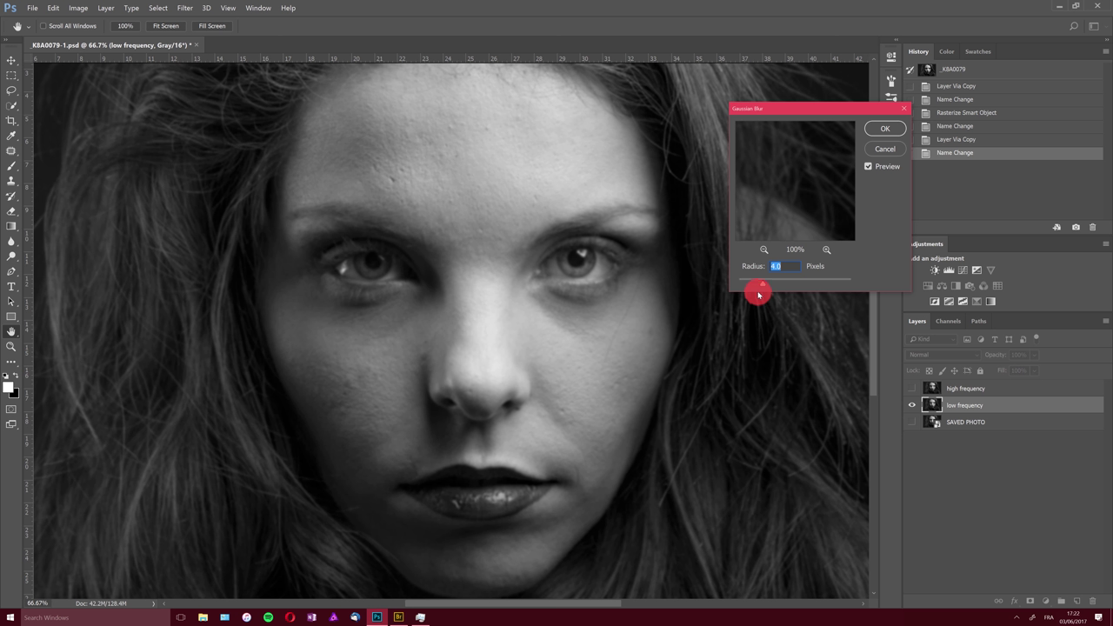
- Apply the Gaussian Blur to the low frequency layer with a radius of 4.5 pixels
{"action": "left_click_drag", "start_coordinate": [758, 296], "coordinate": [769, 329]}
{"action": "left_click", "coordinate": [820, 162]}
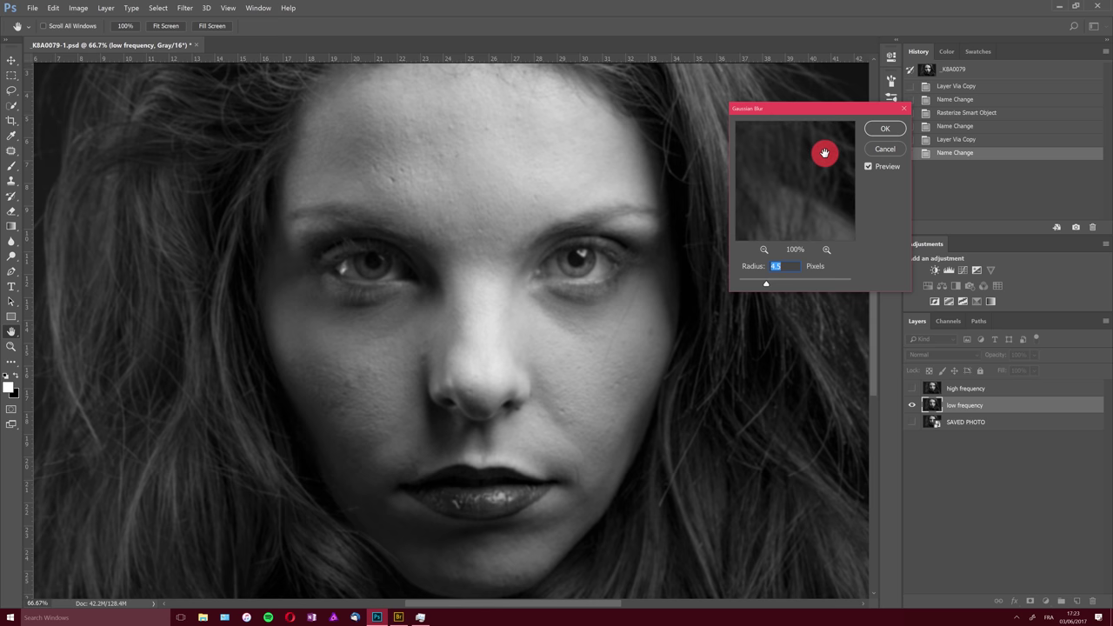
{"action": "left_click", "coordinate": [884, 129]}
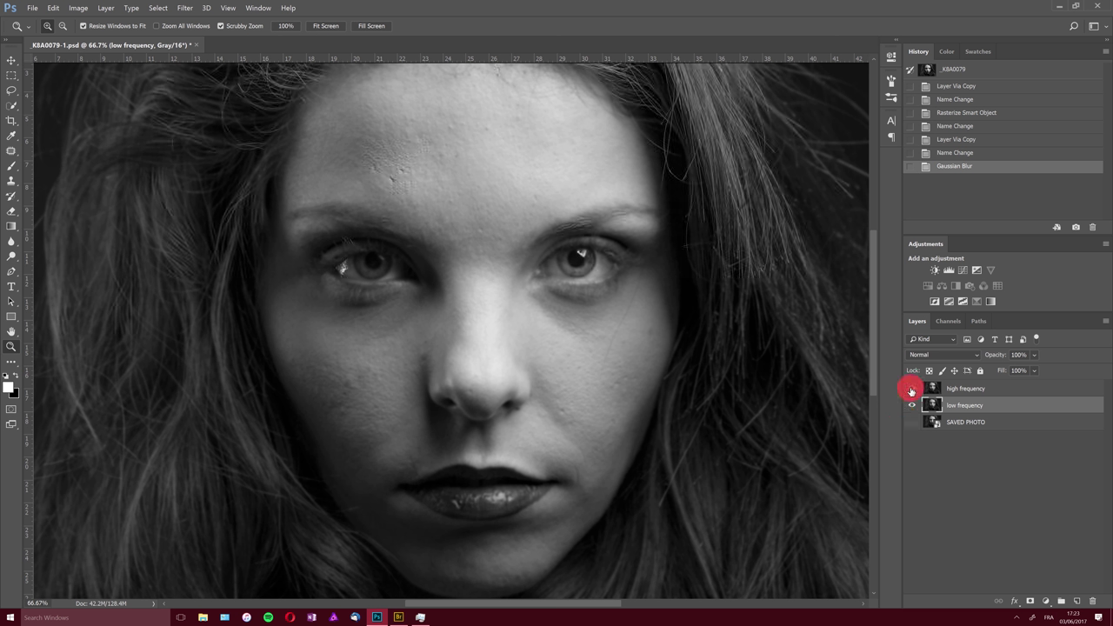
- Show and select the high frequency layer, and start Apply Image with the low frequency layer as its source
{"action": "left_click", "coordinate": [962, 388]}
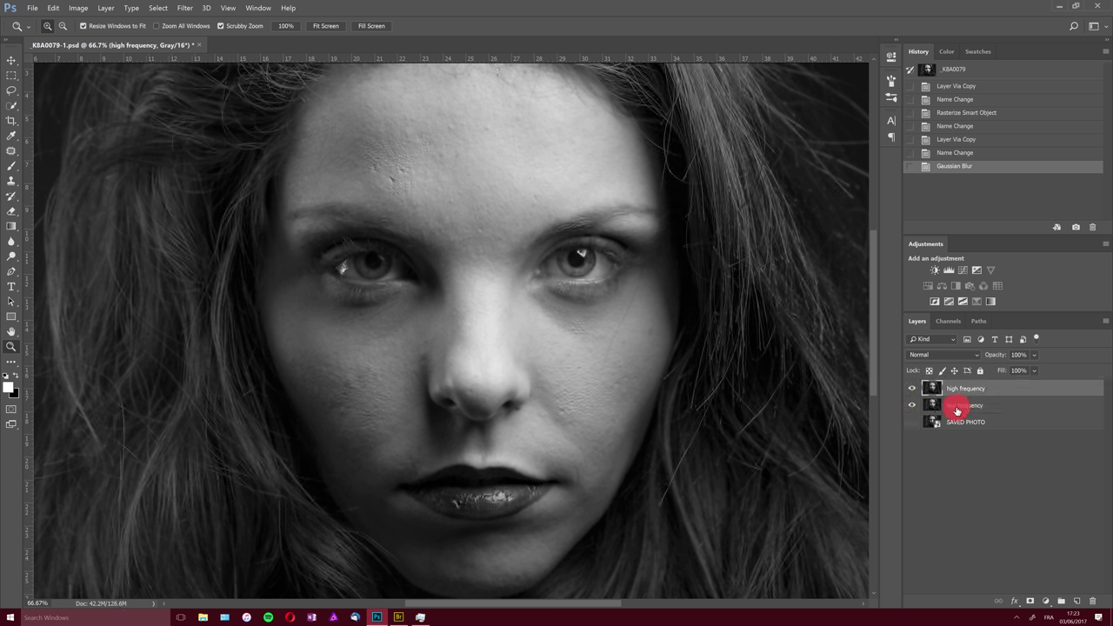
{"action": "left_click", "coordinate": [79, 10]}
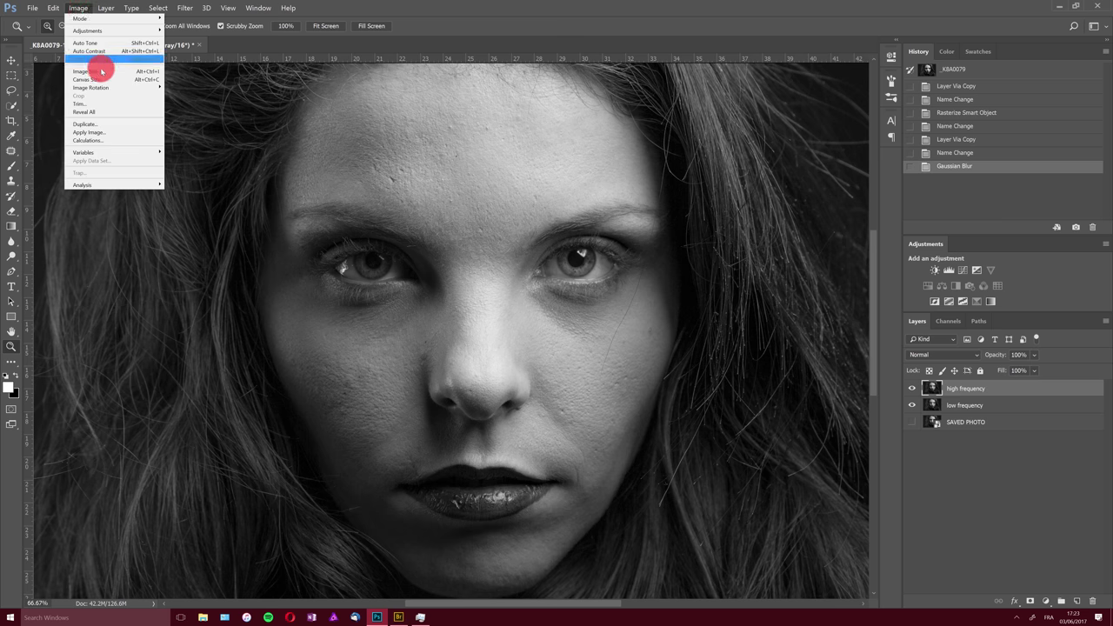
{"action": "left_click", "coordinate": [106, 132]}
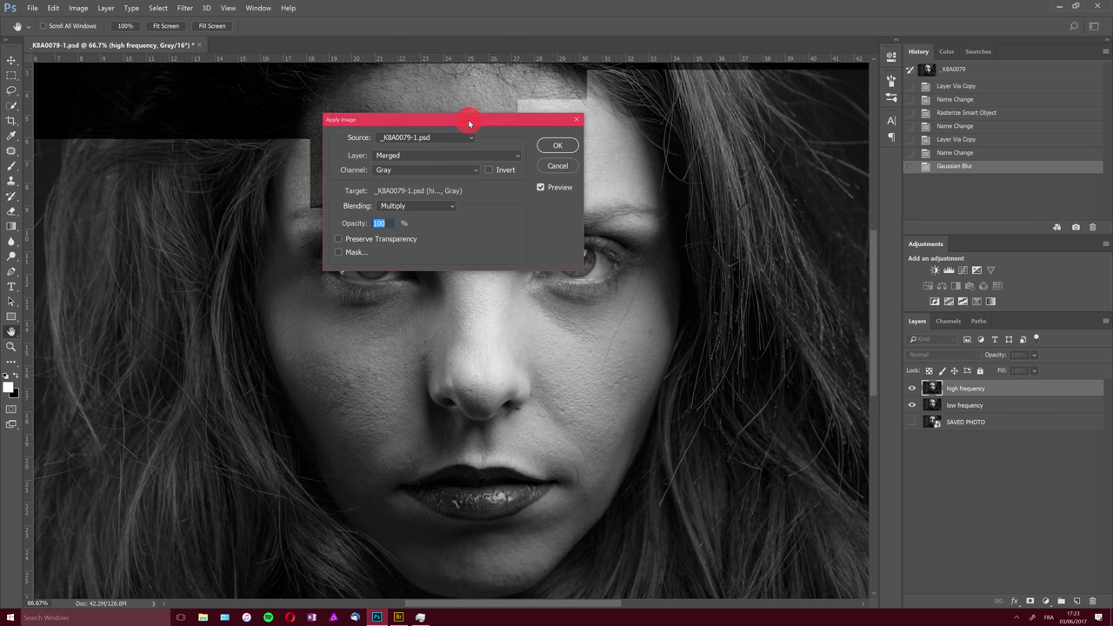
{"action": "left_click_drag", "start_coordinate": [470, 117], "coordinate": [712, 316]}
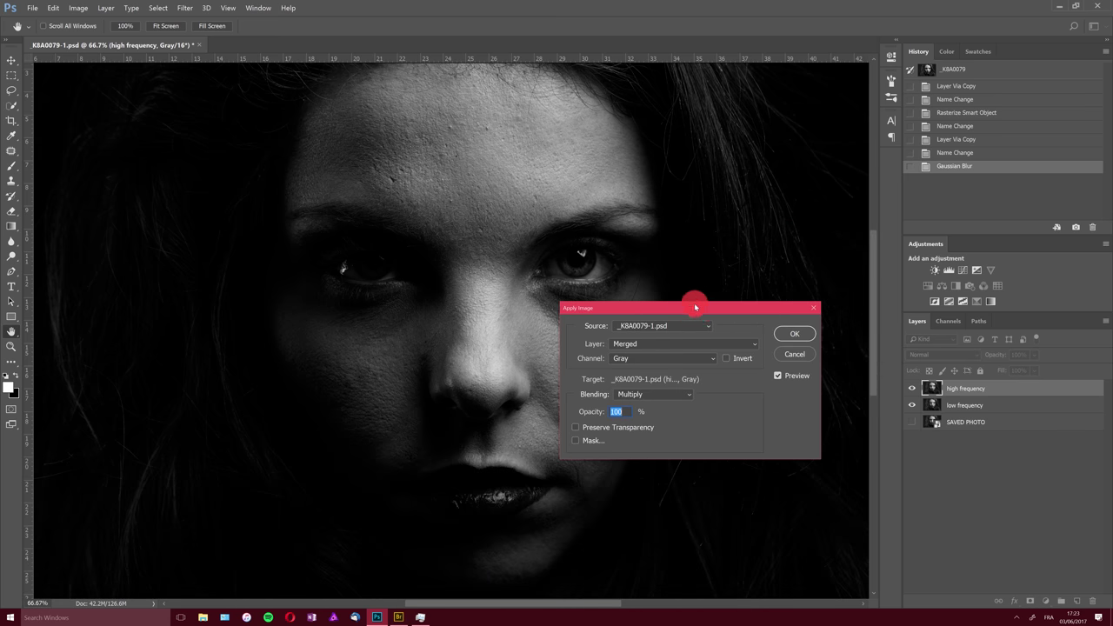
{"action": "left_click", "coordinate": [674, 347]}
{"action": "left_click", "coordinate": [663, 376]}
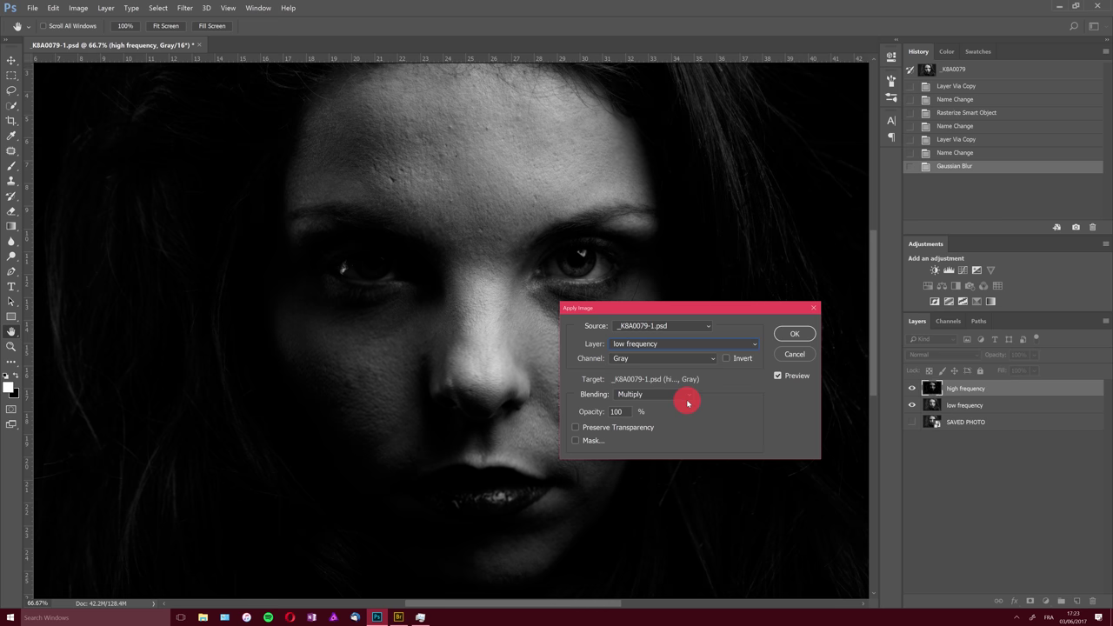
- Complete Apply Image on the high frequency layer with the Gray channel, Invert, Add blending and scale 2, and set its blend mode to Linear Light
{"action": "left_click", "coordinate": [711, 359]}
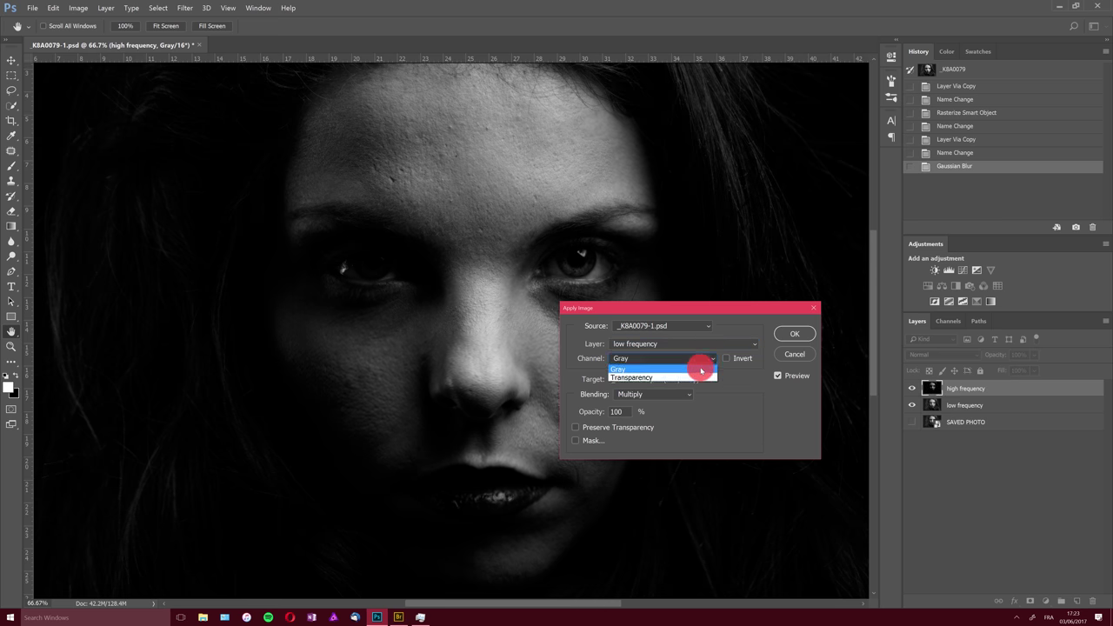
{"action": "left_click", "coordinate": [742, 401]}
{"action": "left_click", "coordinate": [687, 395]}
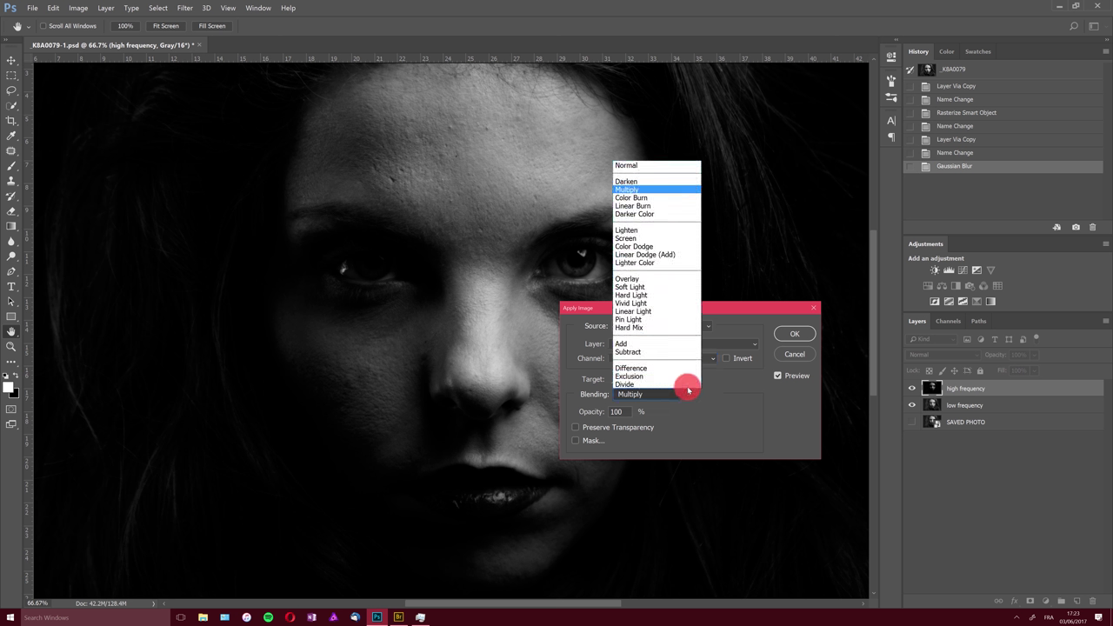
{"action": "left_click", "coordinate": [684, 347]}
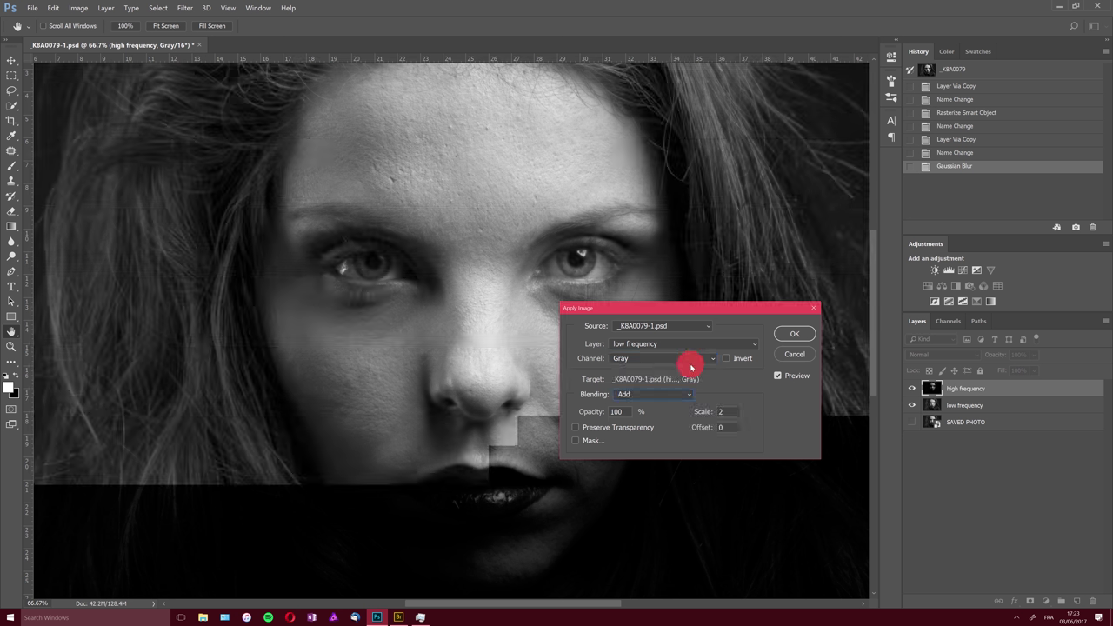
{"action": "left_click", "coordinate": [728, 361]}
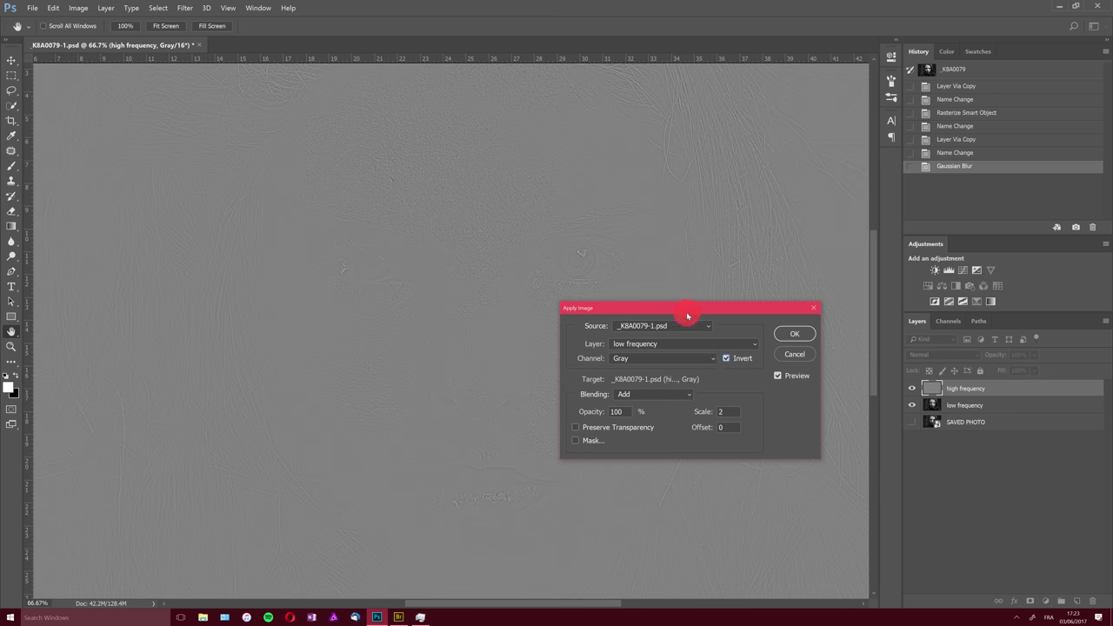
{"action": "left_click_drag", "start_coordinate": [686, 311], "coordinate": [726, 139]}
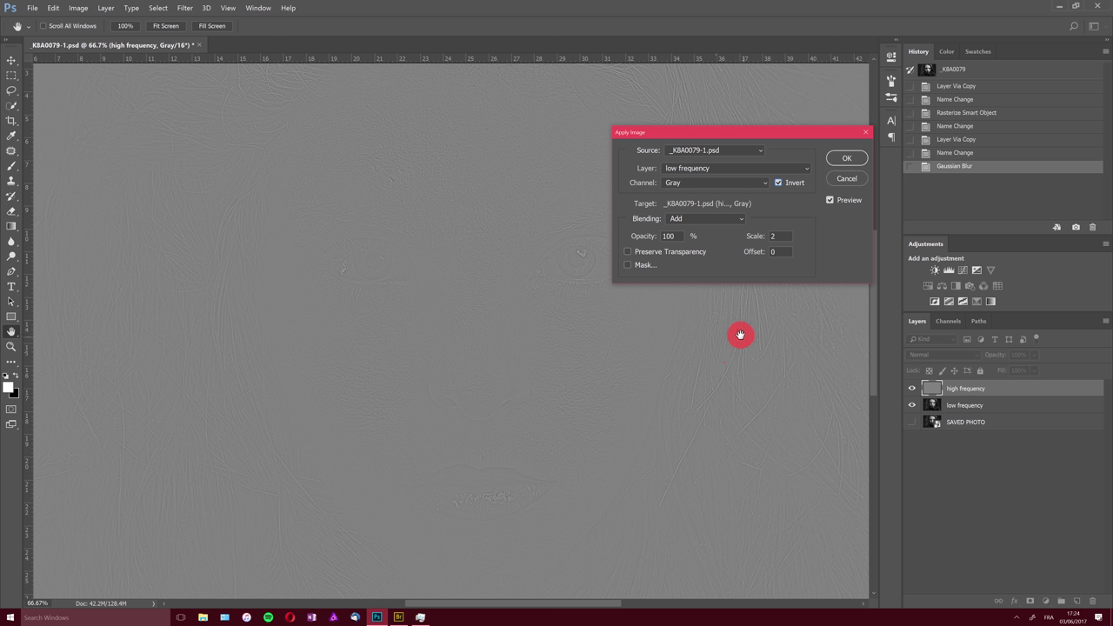
{"action": "left_click", "coordinate": [847, 158]}
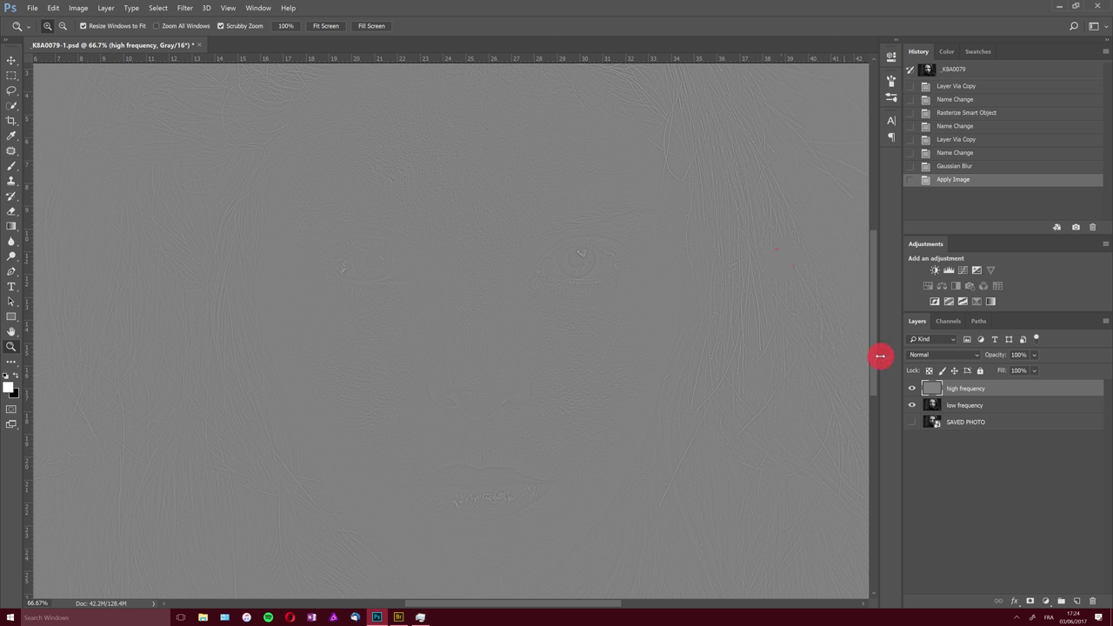
{"action": "left_click", "coordinate": [973, 357]}
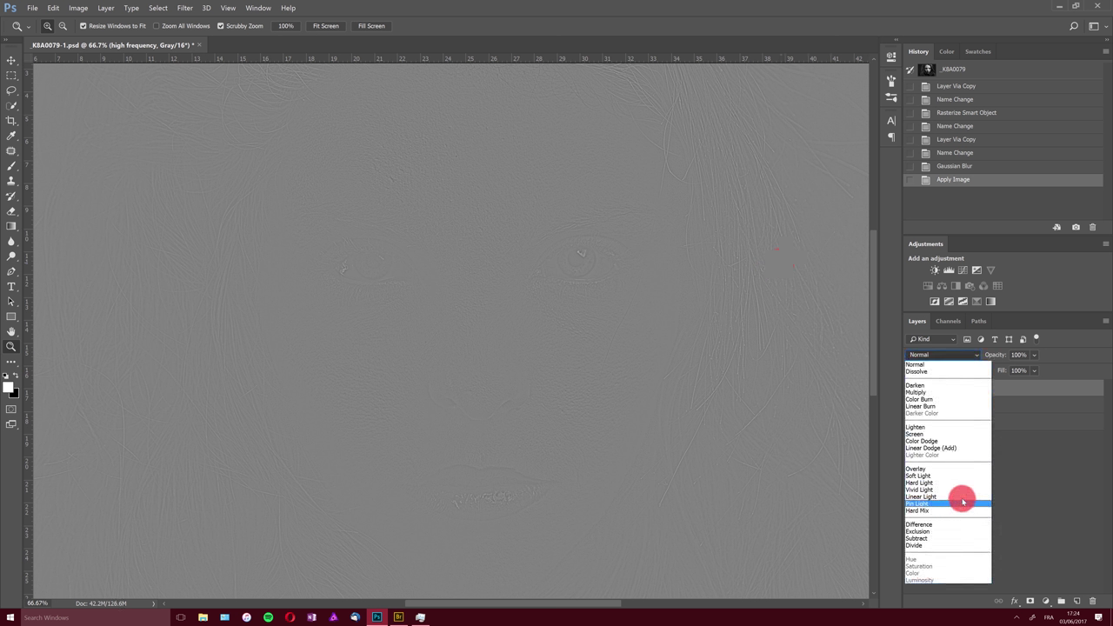
{"action": "left_click", "coordinate": [958, 497]}
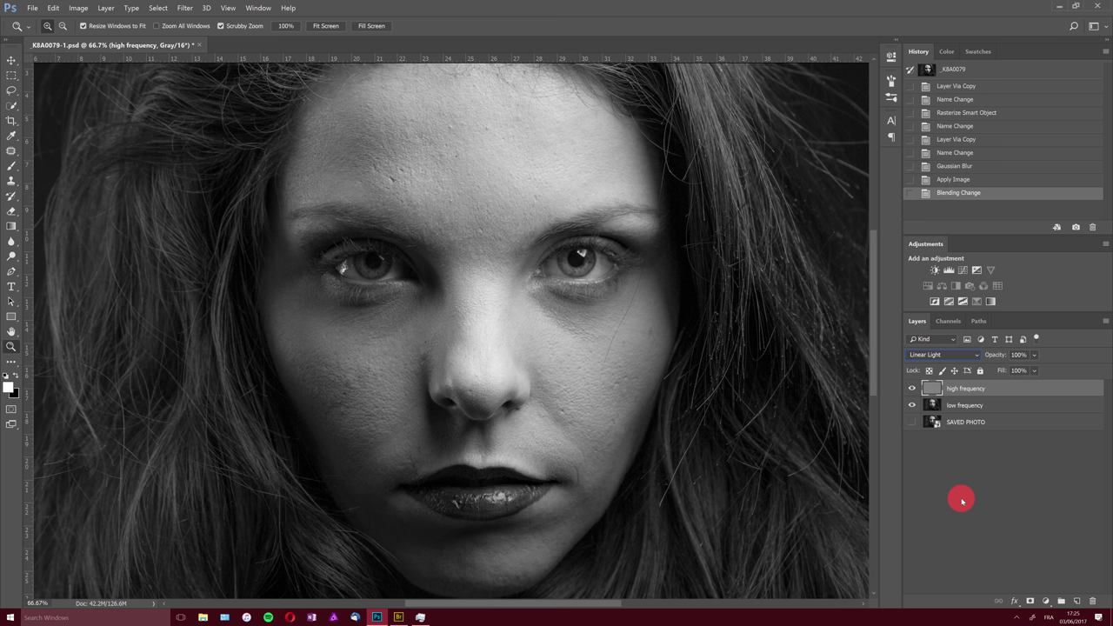
- Compare the original SAVED PHOTO layer with the frequency separation result, and view the low and high frequency layers each on their own
{"action": "left_click", "coordinate": [911, 422], "text": "alt"}
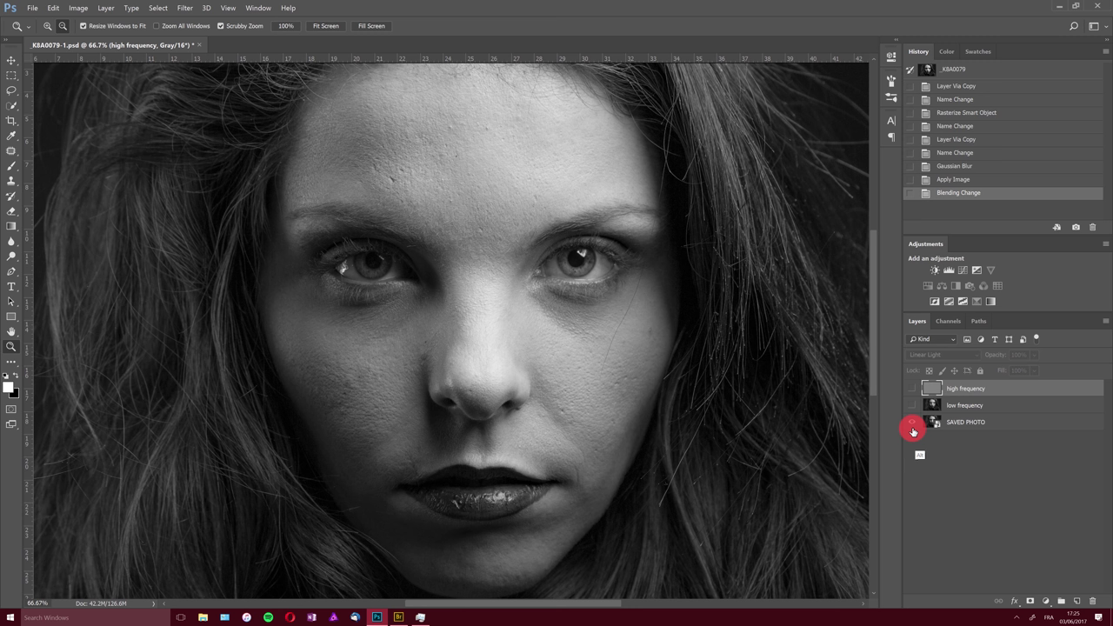
{"action": "left_click", "coordinate": [913, 422], "text": "alt"}
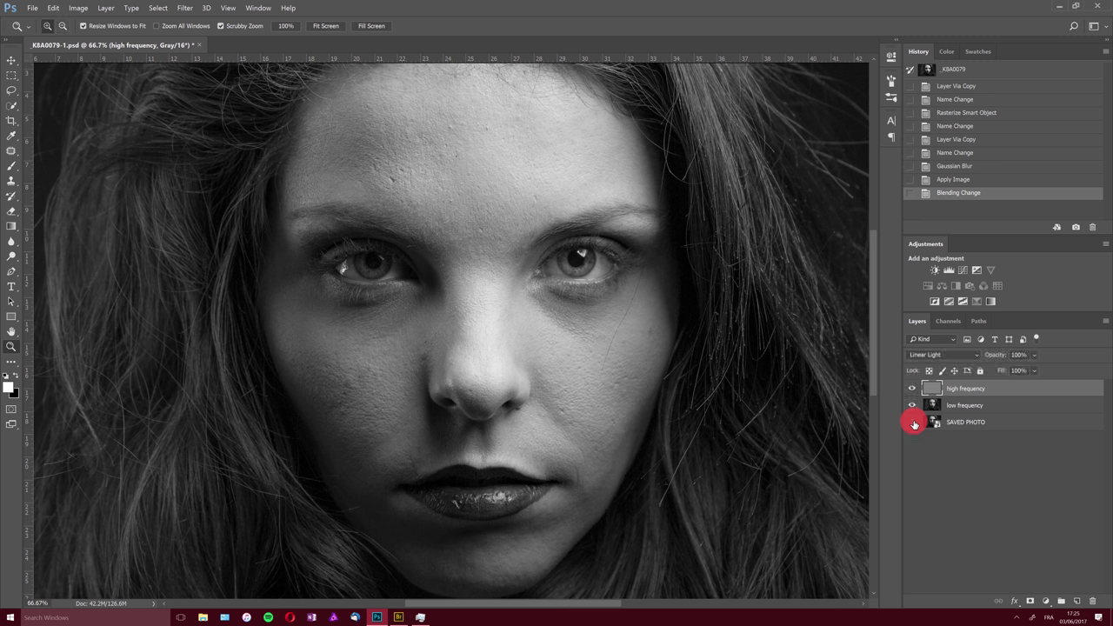
{"action": "left_click", "coordinate": [913, 422]}
{"action": "left_click", "coordinate": [912, 388]}
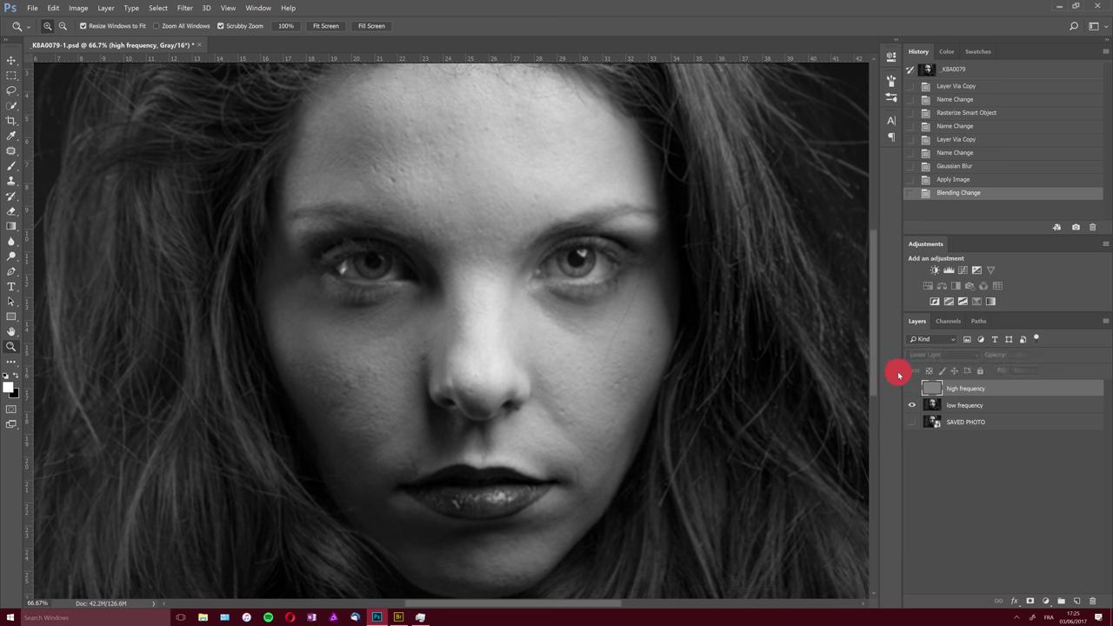
{"action": "left_click", "coordinate": [913, 389]}
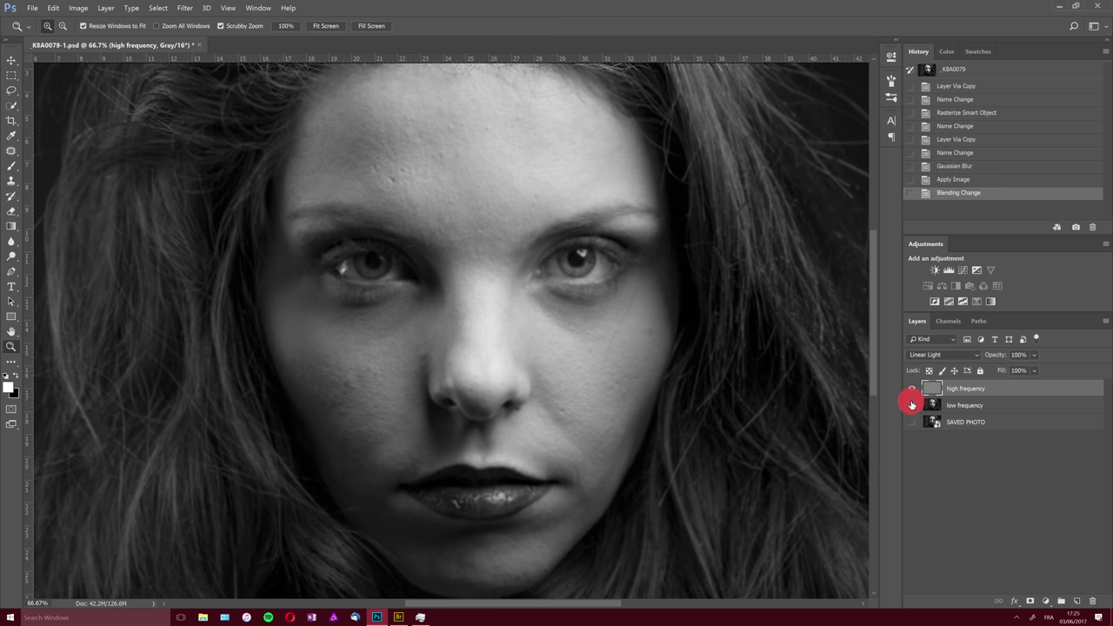
{"action": "left_click", "coordinate": [912, 405]}
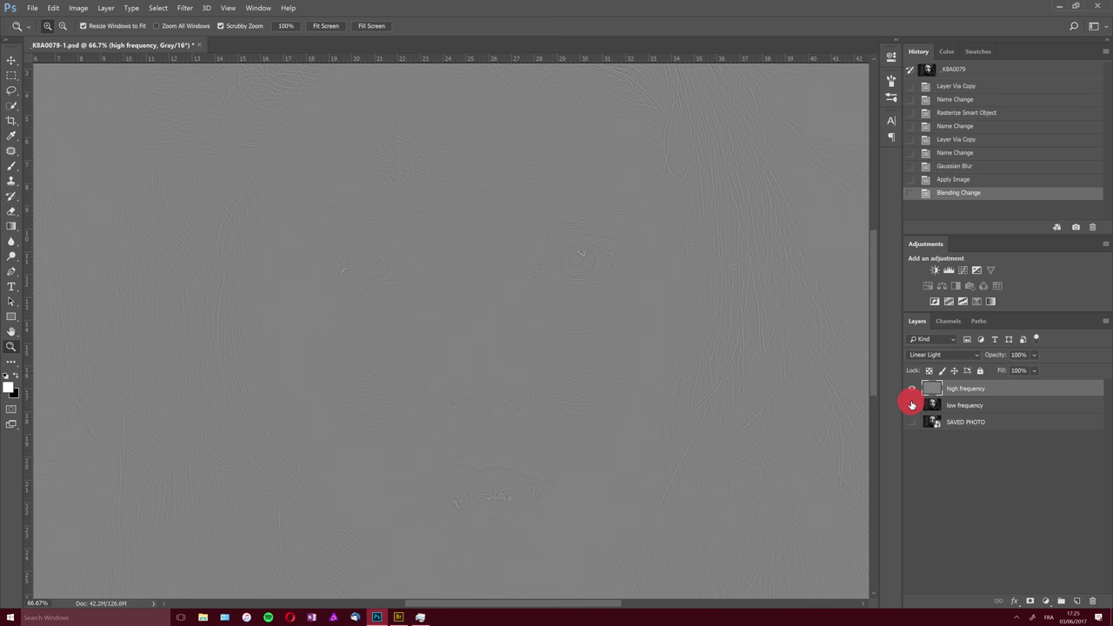
{"action": "left_click", "coordinate": [912, 405]}
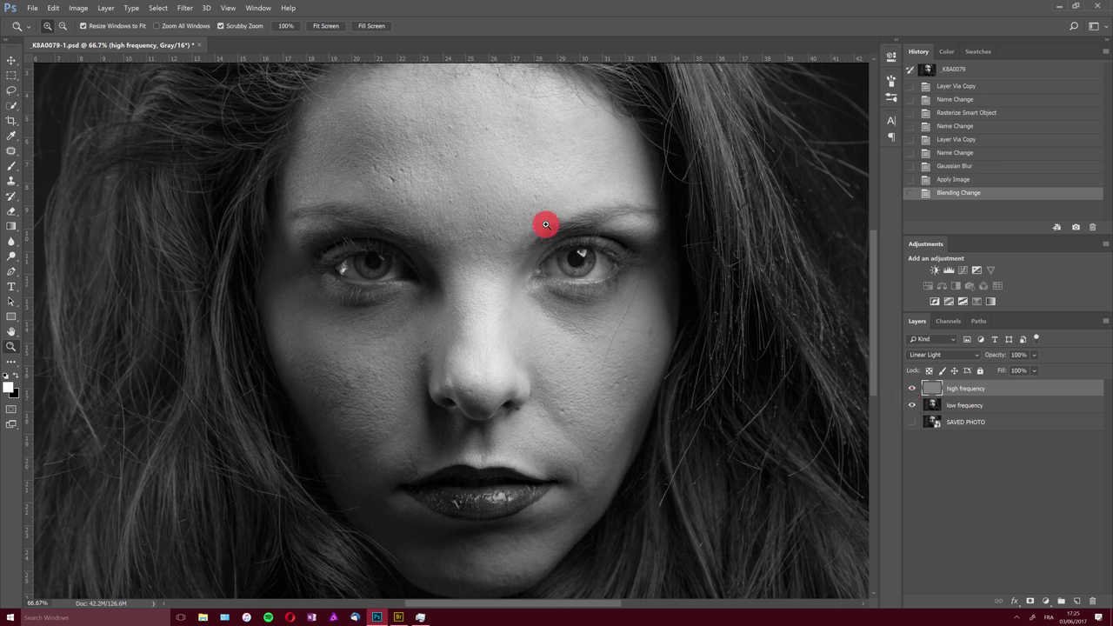
- Examine the forehead skin up close with the high frequency layer hidden and shown to see which texture it holds
{"action": "left_click_drag", "start_coordinate": [397, 184], "coordinate": [470, 148]}
{"action": "left_click", "coordinate": [911, 388]}
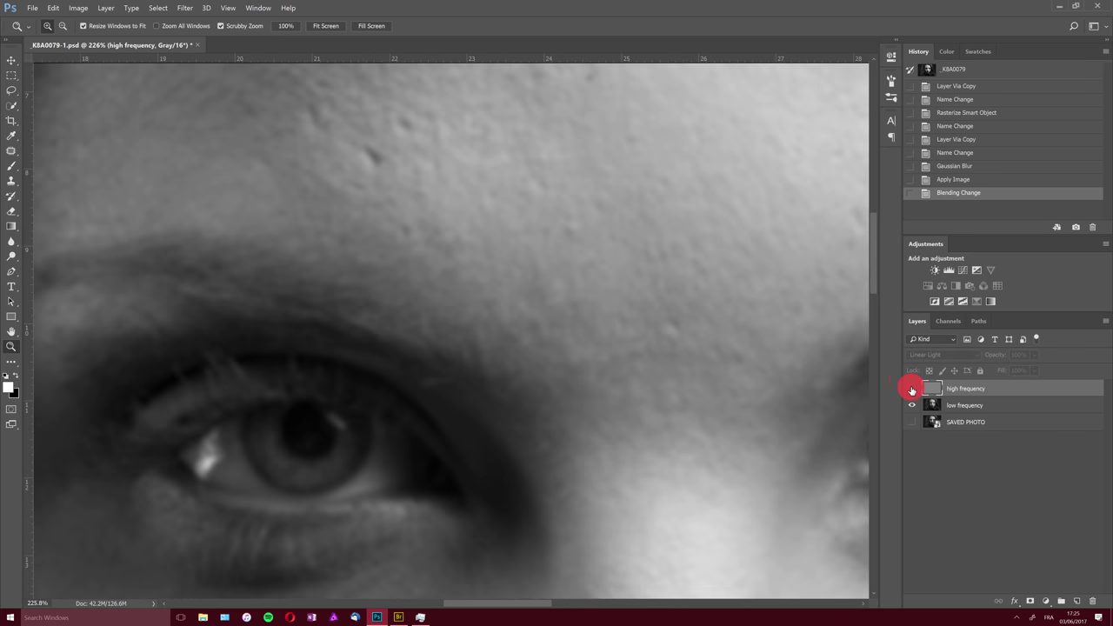
{"action": "left_click_drag", "start_coordinate": [874, 278], "coordinate": [874, 230]}
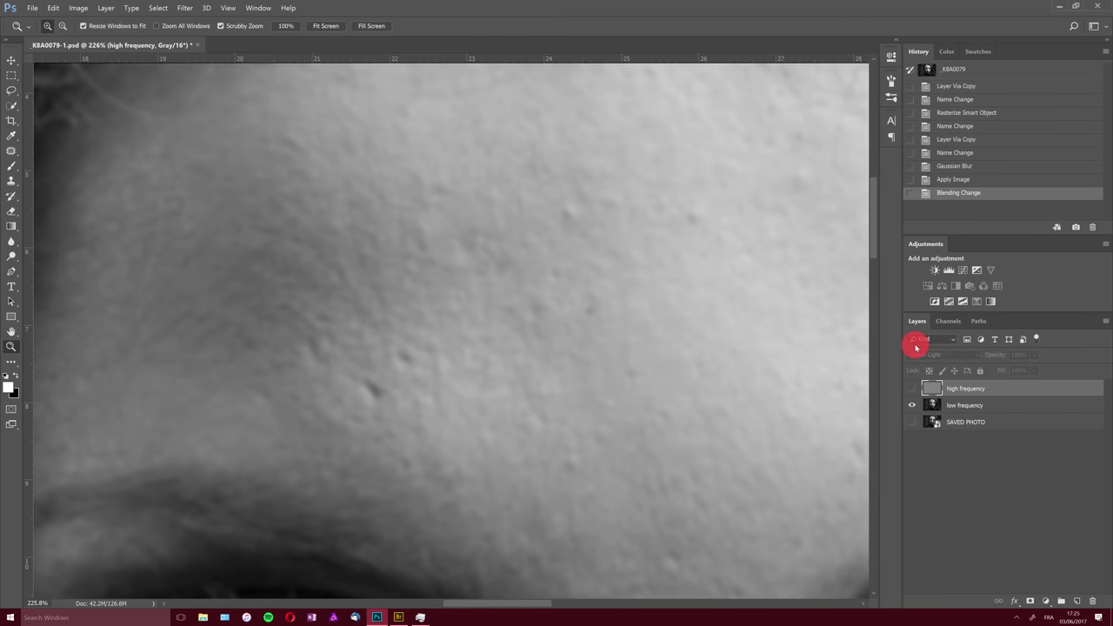
{"action": "left_click", "coordinate": [911, 388]}
{"action": "left_click", "coordinate": [911, 388]}
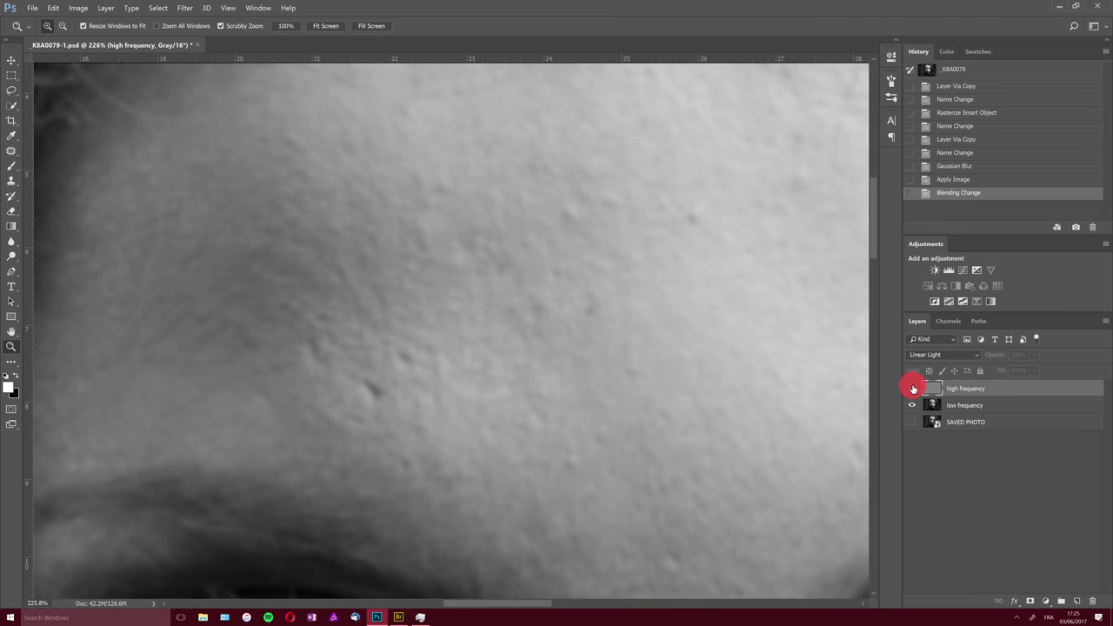
{"action": "left_click", "coordinate": [912, 388]}
{"action": "left_click", "coordinate": [731, 362], "text": "alt"}
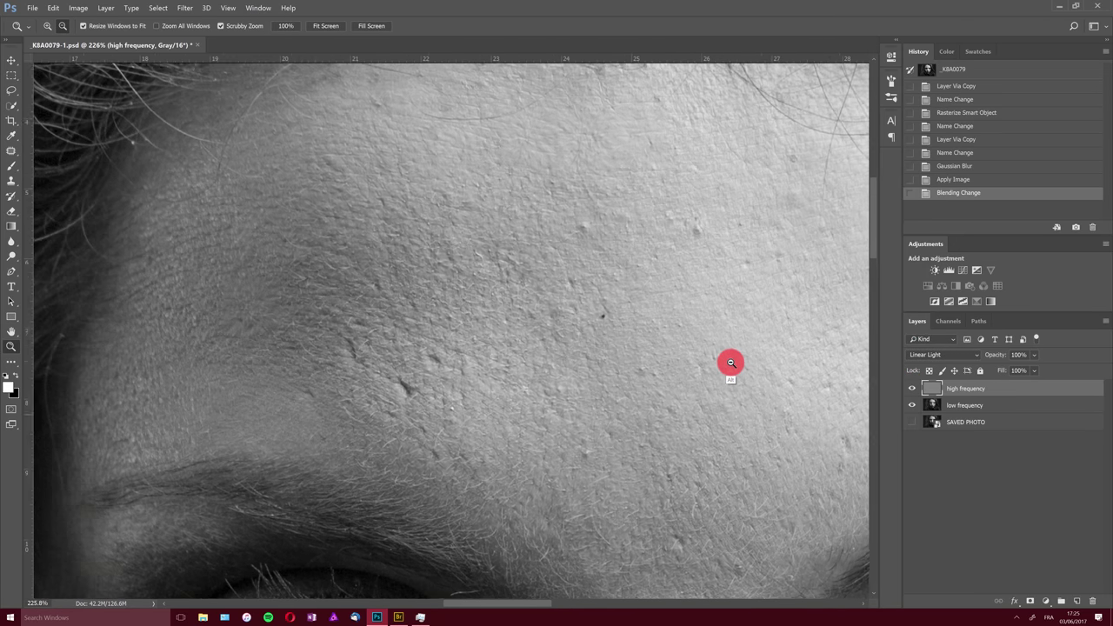
{"action": "left_click", "coordinate": [731, 363], "text": "alt"}
{"action": "left_click", "coordinate": [729, 365], "text": "alt"}
{"action": "left_click", "coordinate": [728, 365], "text": "alt"}
{"action": "left_click_drag", "start_coordinate": [750, 368], "coordinate": [503, 265]}
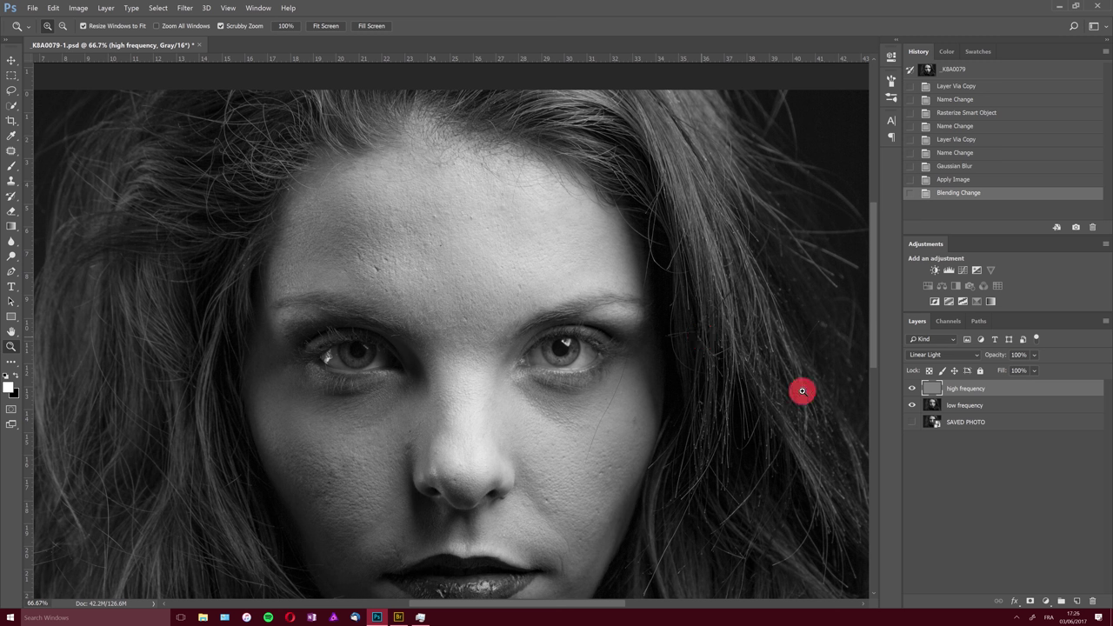
- Select the low frequency layer and set the Lasso tool's feather to 20.6 px
{"action": "left_click", "coordinate": [978, 405]}
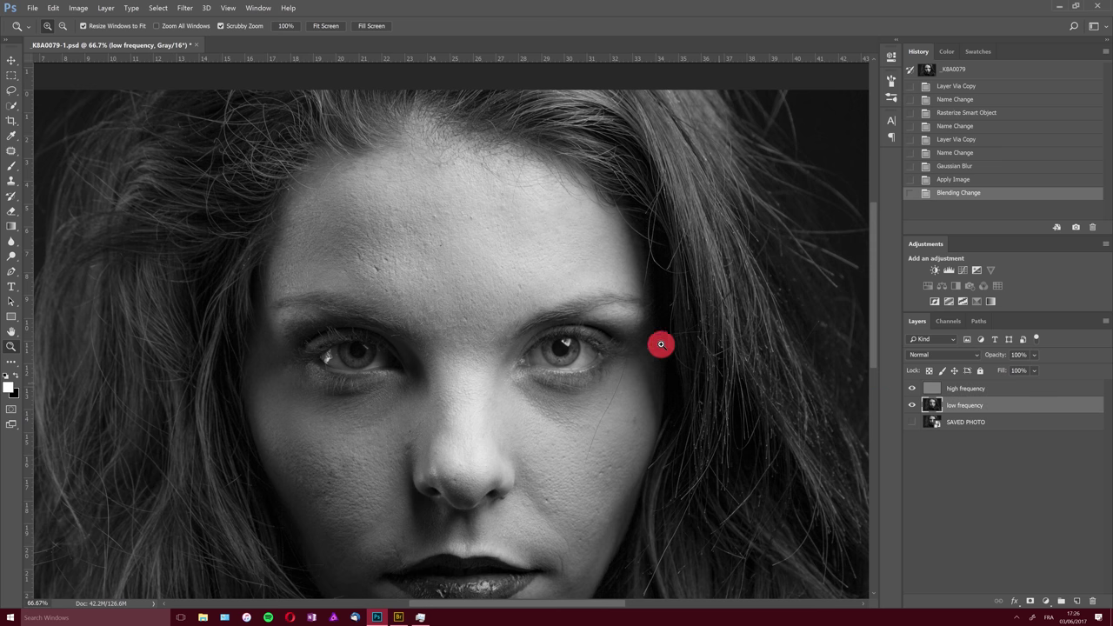
{"action": "left_click", "coordinate": [12, 90]}
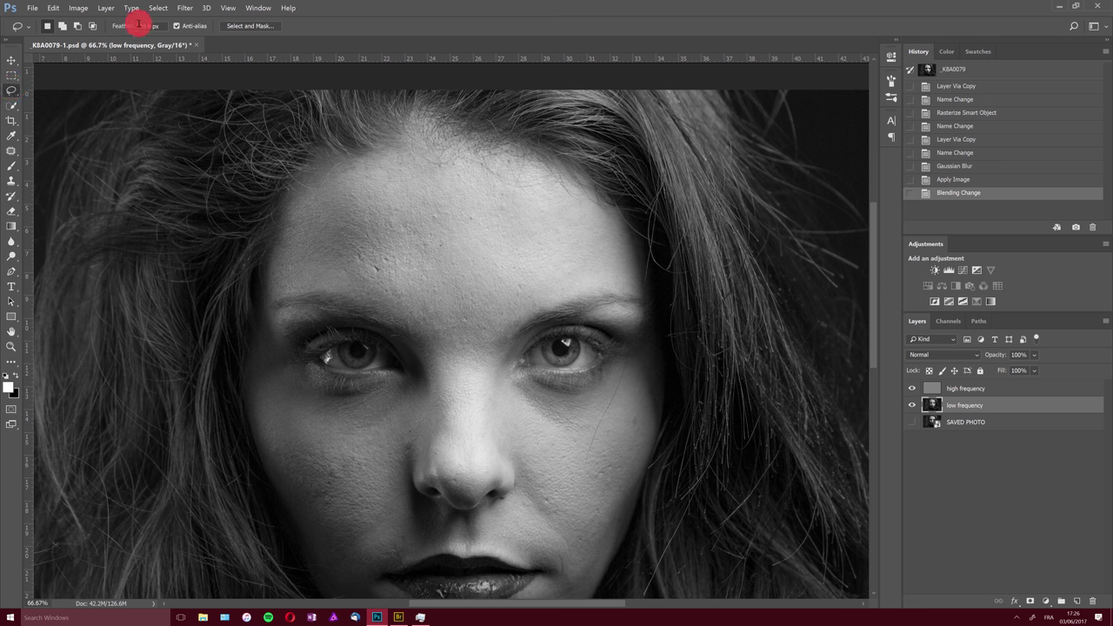
{"action": "mouse_move", "coordinate": [139, 24]}
{"action": "left_mouse_down"}
{"action": "mouse_move", "coordinate": [132, 39]}
{"action": "mouse_move", "coordinate": [145, 26]}
{"action": "left_mouse_up"}
{"action": "mouse_move", "coordinate": [149, 25]}
{"action": "left_mouse_down"}
{"action": "mouse_move", "coordinate": [189, 93]}
{"action": "mouse_move", "coordinate": [162, 38]}
{"action": "left_mouse_up"}
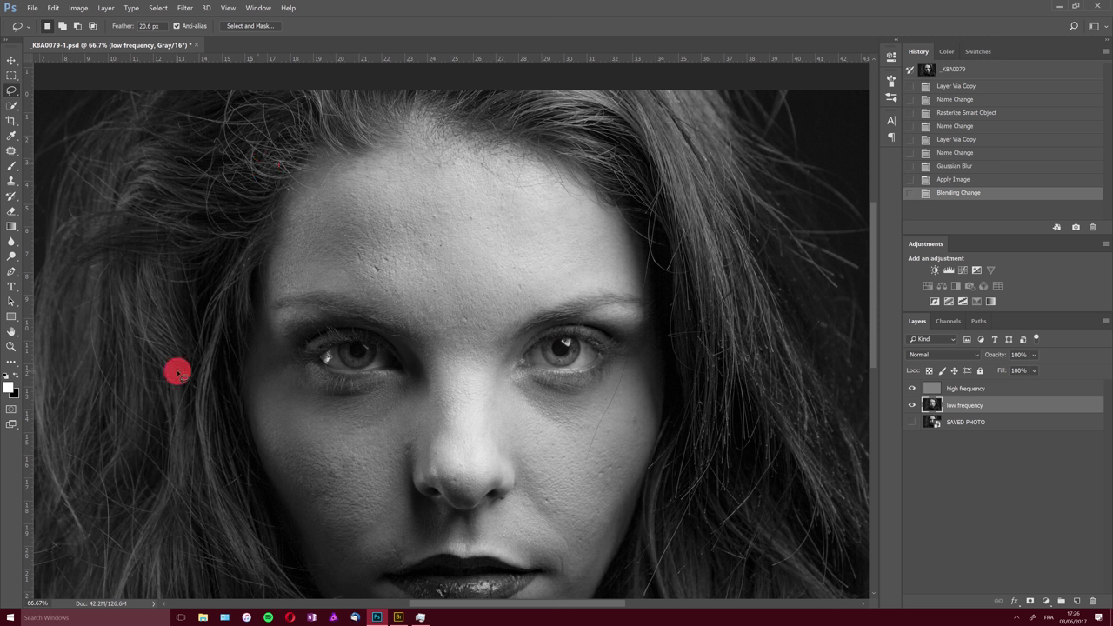
- Check the image's pixel dimensions without changing them, and raise the Lasso tool's feather to 30.2 px
{"action": "key", "text": "ctrl+alt+i"}
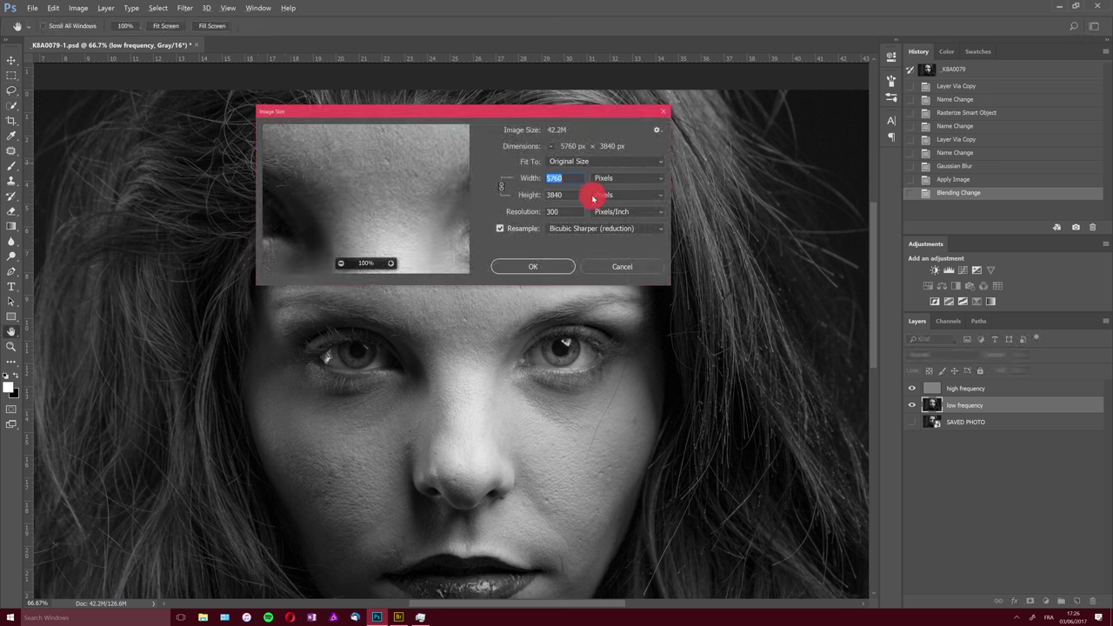
{"action": "left_click", "coordinate": [623, 267]}
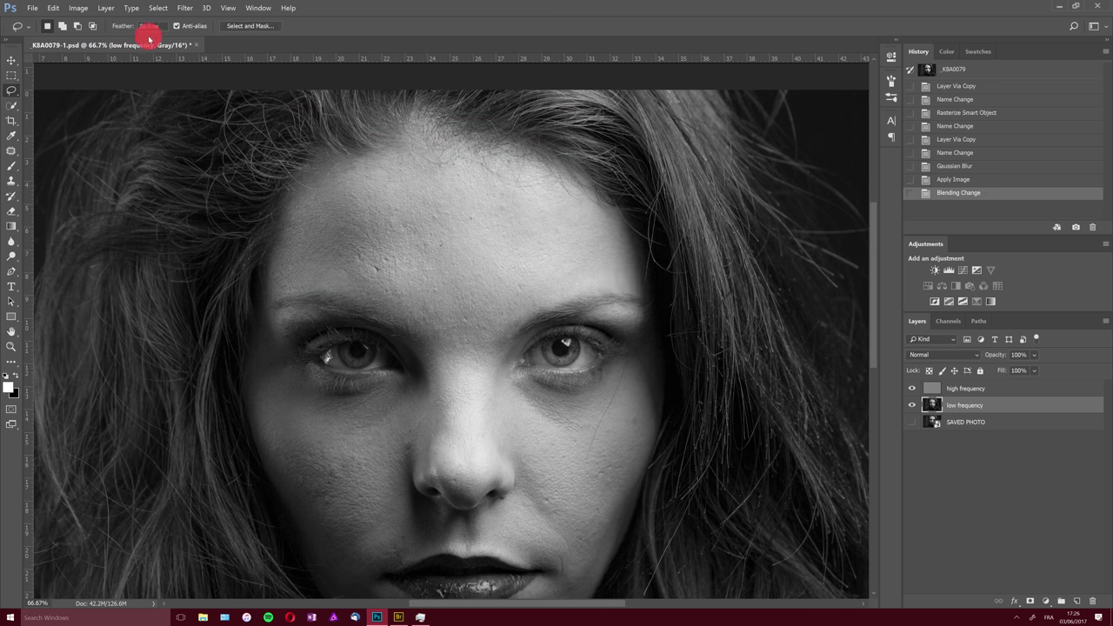
{"action": "left_click", "coordinate": [121, 27]}
{"action": "left_click_drag", "start_coordinate": [121, 27], "coordinate": [174, 33]}
- Lasso a test oval in the middle of the forehead, inspect its feathered edge in Quick Mask, and deselect it
{"action": "mouse_move", "coordinate": [441, 271]}
{"action": "left_mouse_down"}
{"action": "mouse_move", "coordinate": [475, 206]}
{"action": "mouse_move", "coordinate": [524, 226]}
{"action": "mouse_move", "coordinate": [439, 226]}
{"action": "left_mouse_up"}
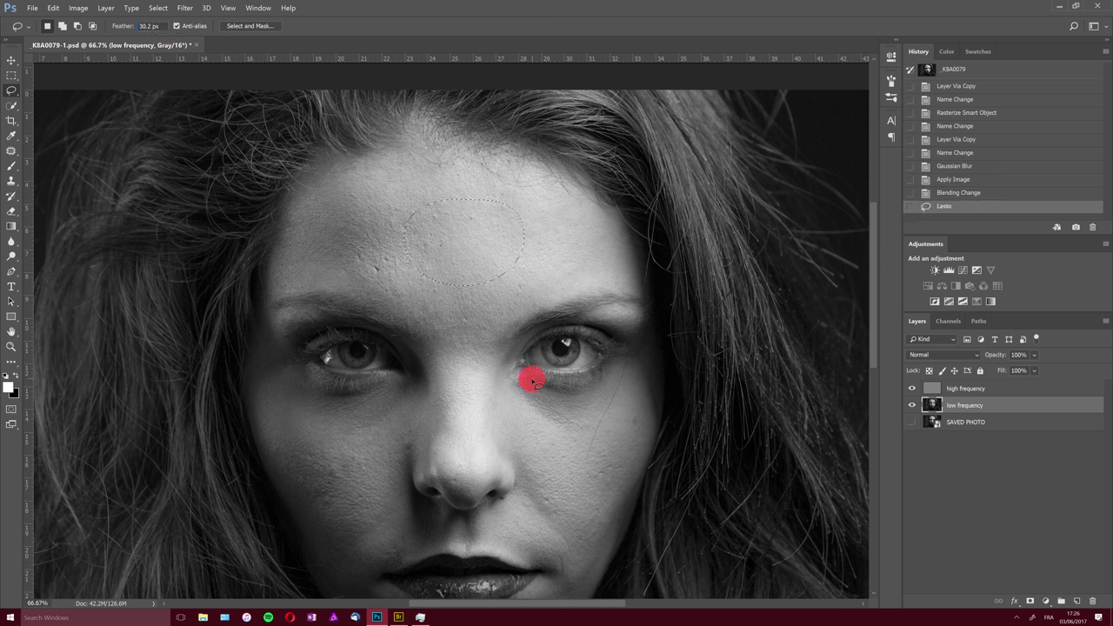
{"action": "key", "text": "q"}
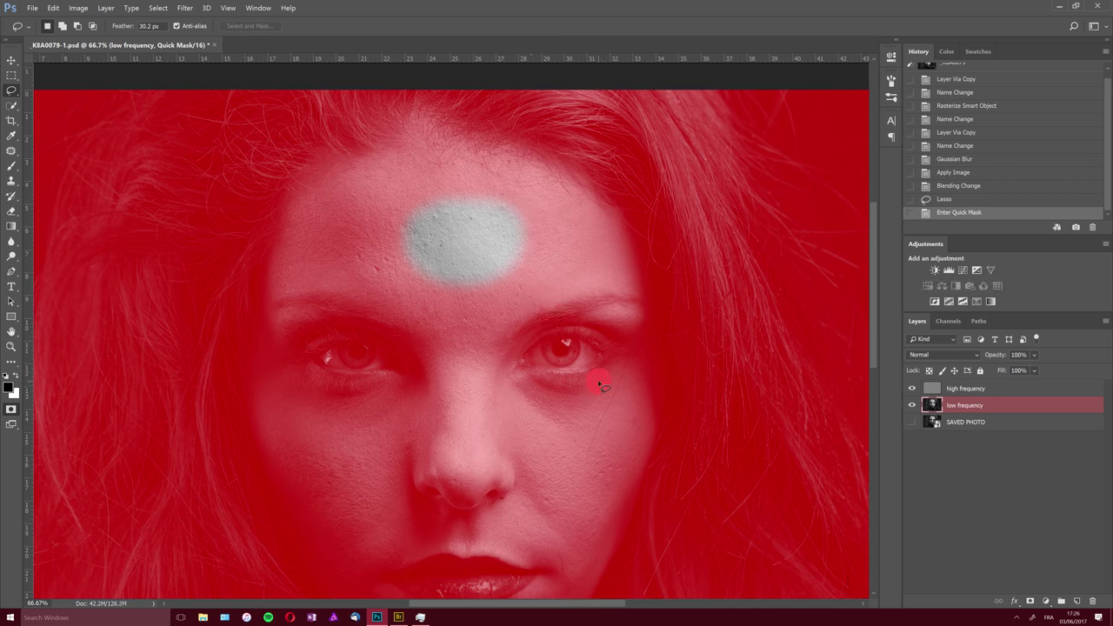
{"action": "key", "text": "q"}
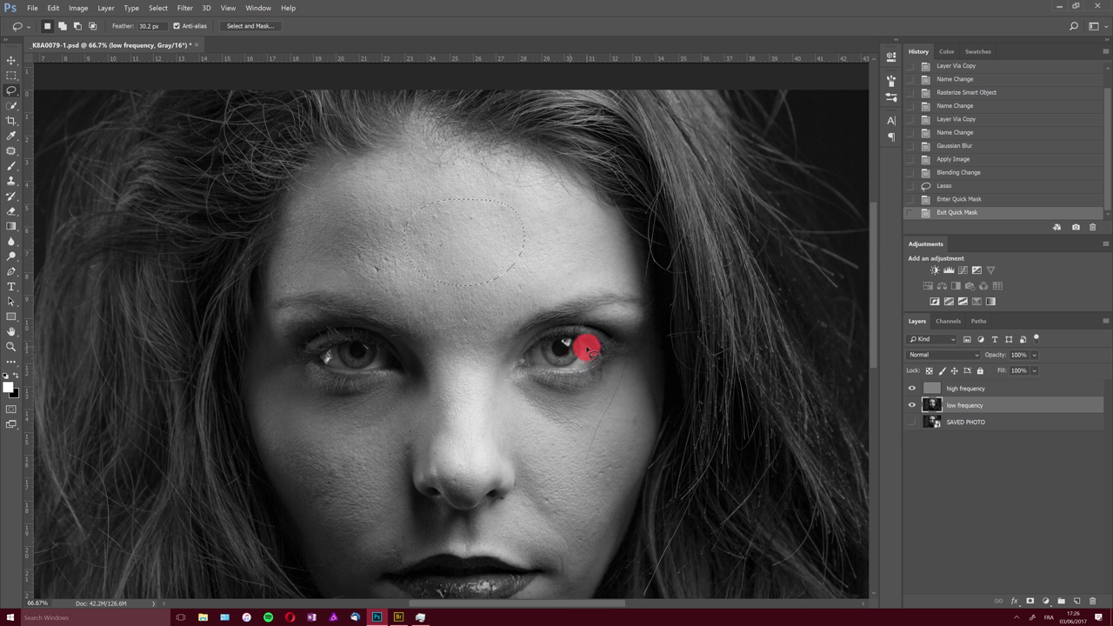
{"action": "key", "text": "q"}
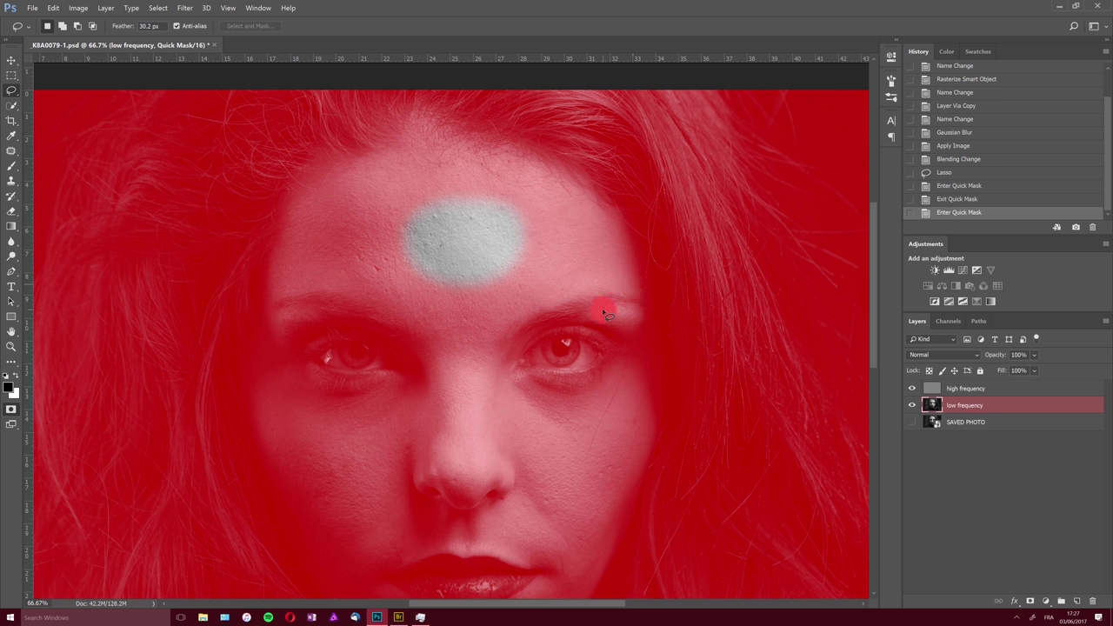
{"action": "key", "text": "q"}
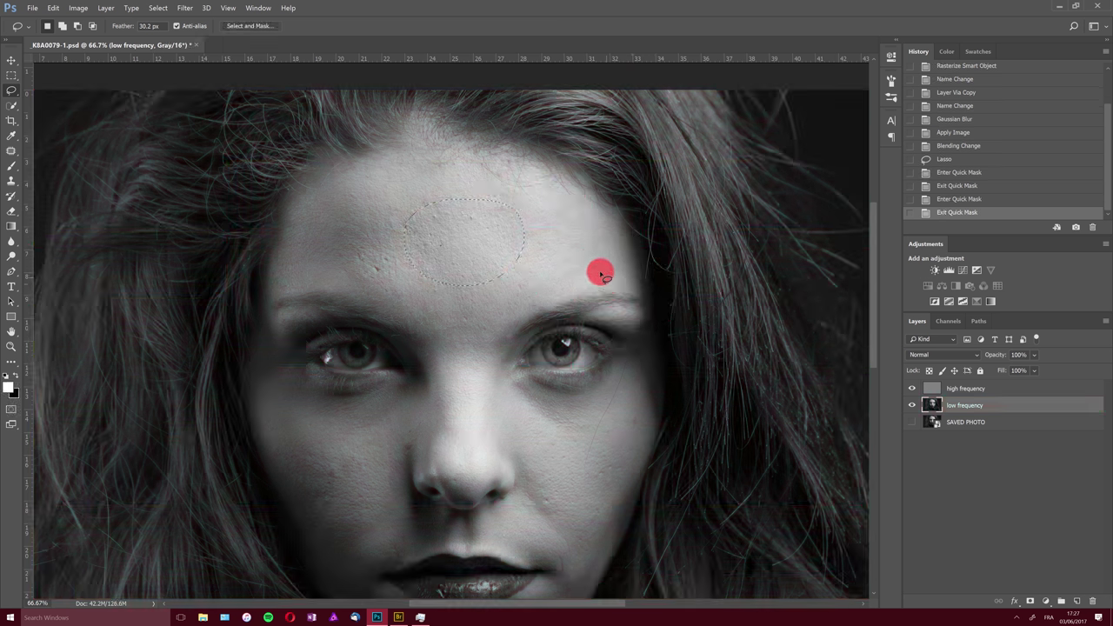
{"action": "key", "text": "ctrl+d"}
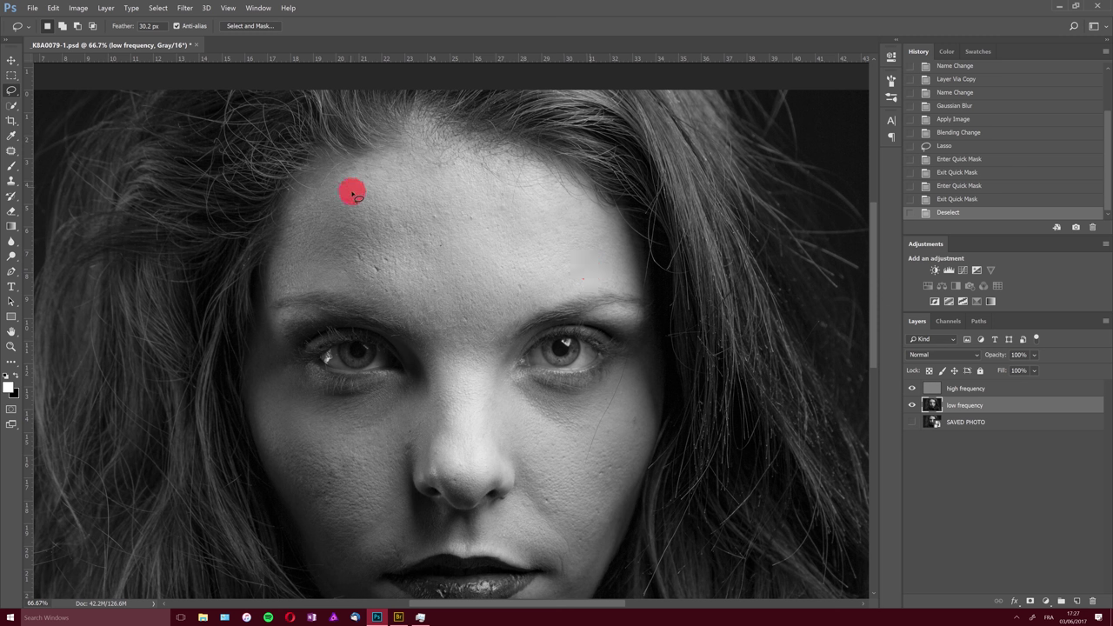
- Lasso a large area on the left side of the forehead, apply Gaussian Blur with a radius of about 10 px, and deselect
{"action": "mouse_move", "coordinate": [306, 218]}
{"action": "left_mouse_down"}
{"action": "mouse_move", "coordinate": [293, 260]}
{"action": "mouse_move", "coordinate": [314, 280]}
{"action": "mouse_move", "coordinate": [395, 290]}
{"action": "mouse_move", "coordinate": [452, 277]}
{"action": "mouse_move", "coordinate": [465, 240]}
{"action": "mouse_move", "coordinate": [452, 188]}
{"action": "mouse_move", "coordinate": [410, 176]}
{"action": "mouse_move", "coordinate": [343, 186]}
{"action": "left_mouse_up"}
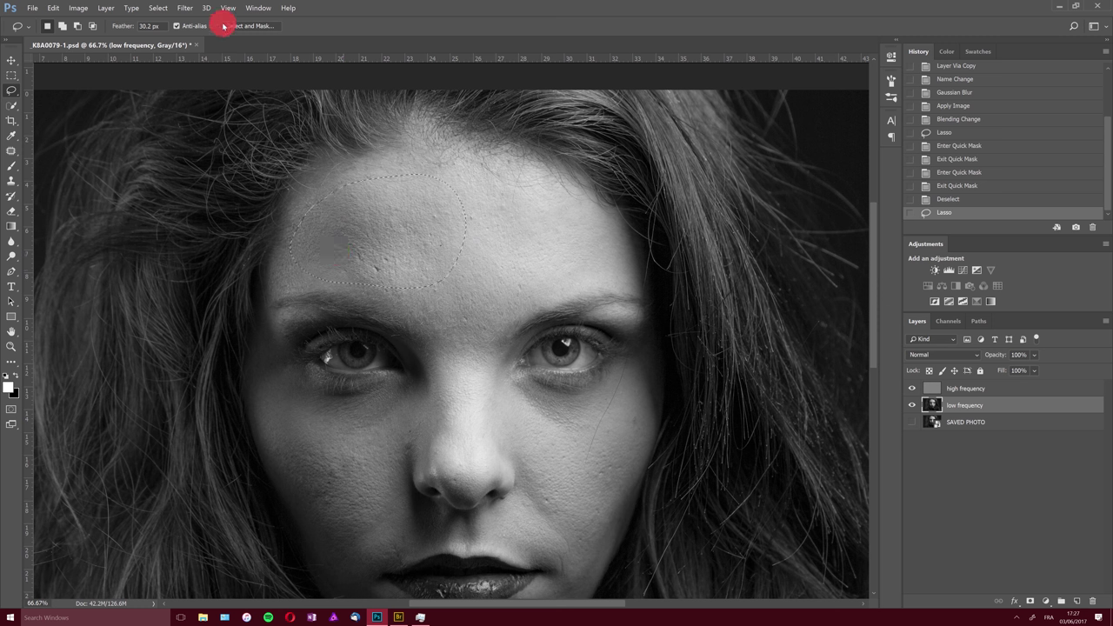
{"action": "left_click", "coordinate": [184, 9]}
{"action": "mouse_move", "coordinate": [184, 104]}
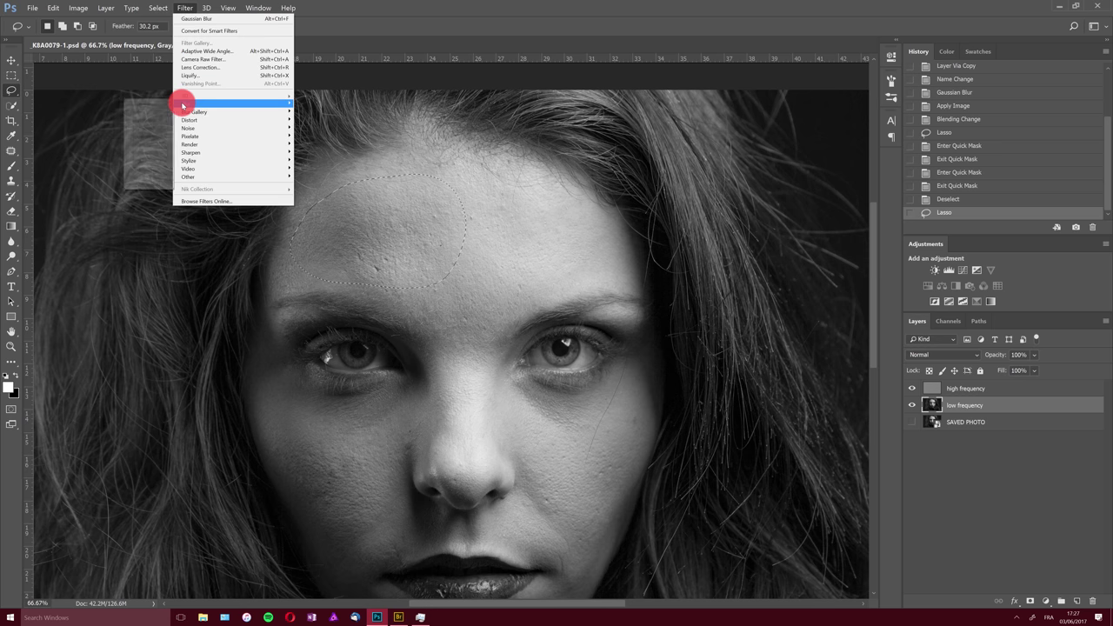
{"action": "left_click", "coordinate": [153, 137]}
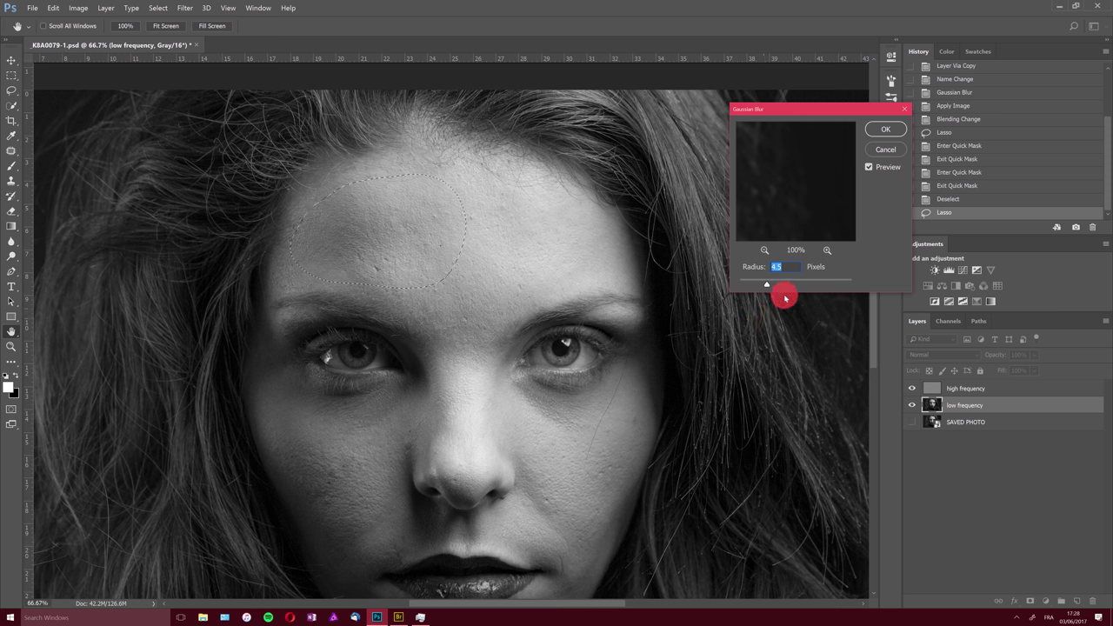
{"action": "mouse_move", "coordinate": [792, 295]}
{"action": "left_mouse_down"}
{"action": "mouse_move", "coordinate": [785, 284]}
{"action": "mouse_move", "coordinate": [794, 287]}
{"action": "left_mouse_up"}
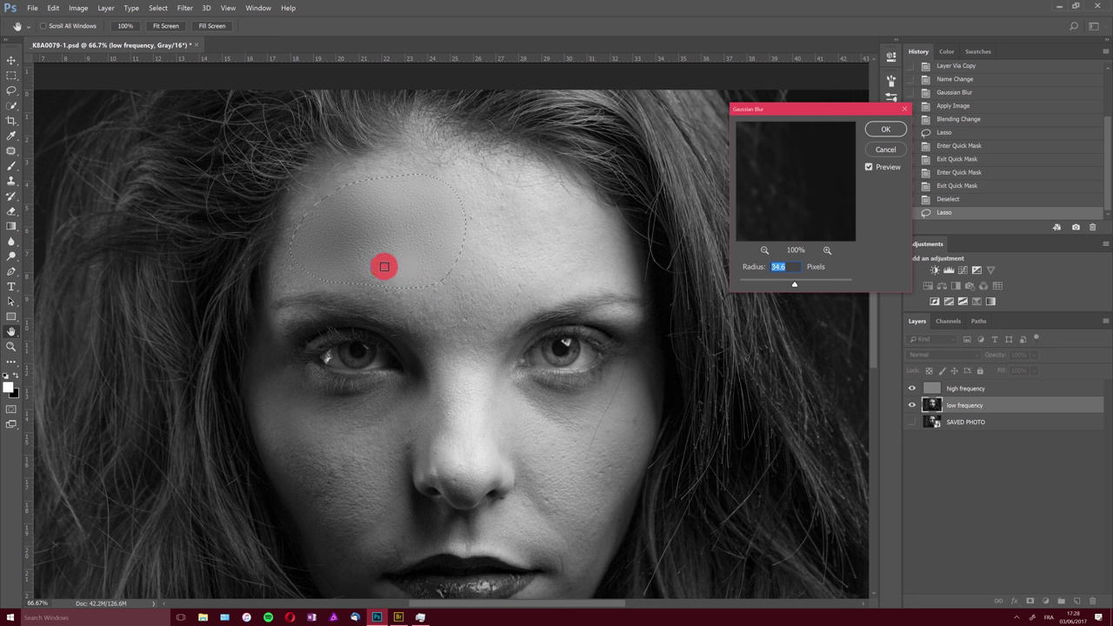
{"action": "left_click", "coordinate": [773, 270]}
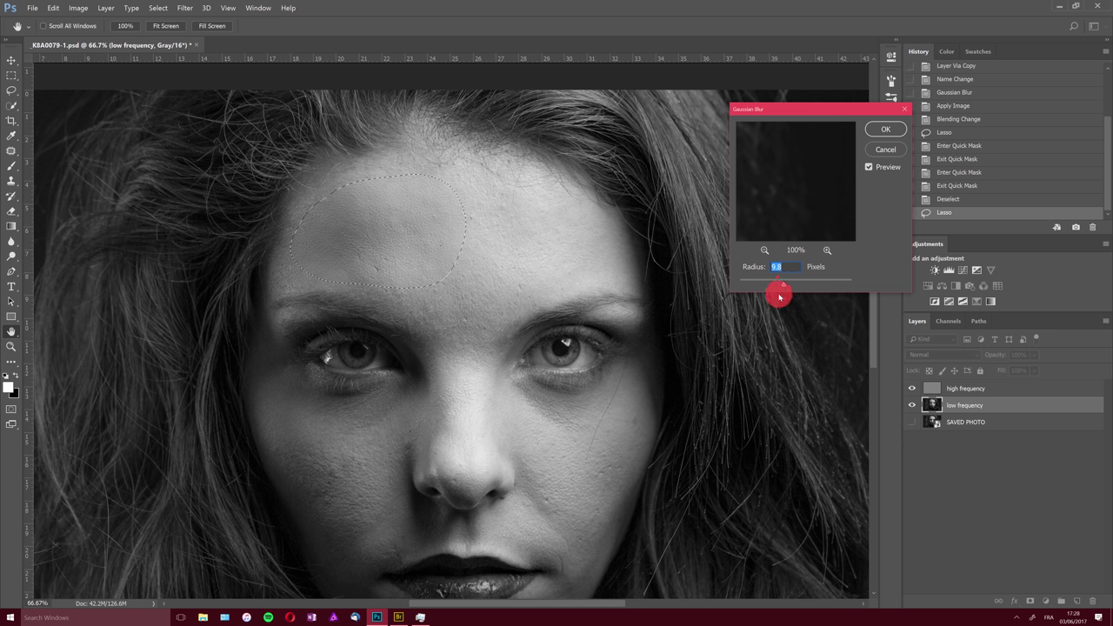
{"action": "left_click", "coordinate": [879, 131]}
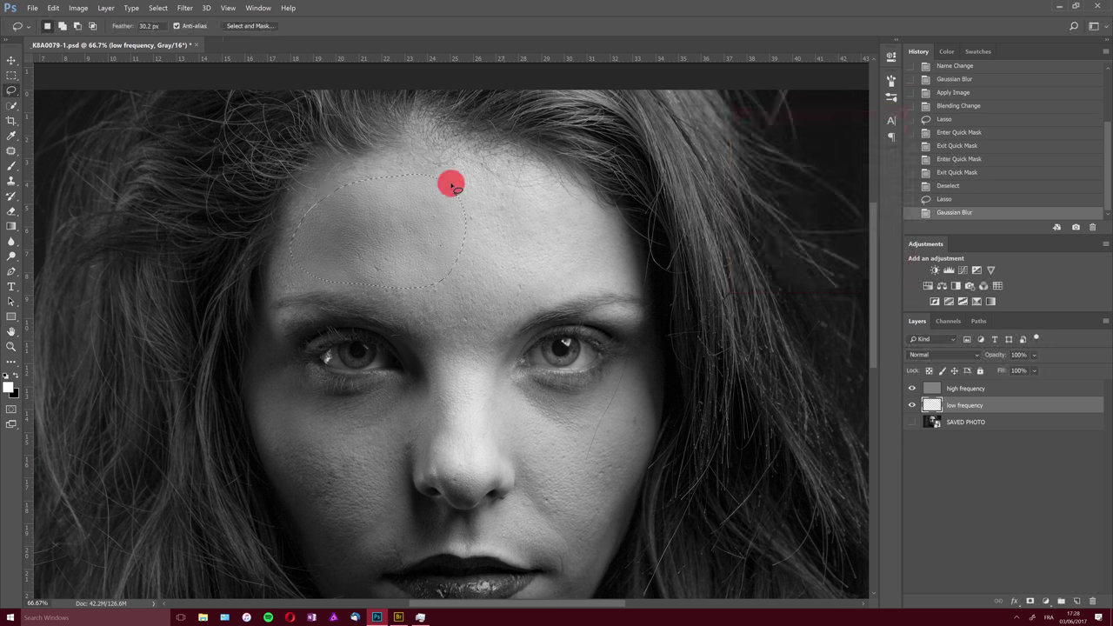
{"action": "left_click", "coordinate": [510, 274]}
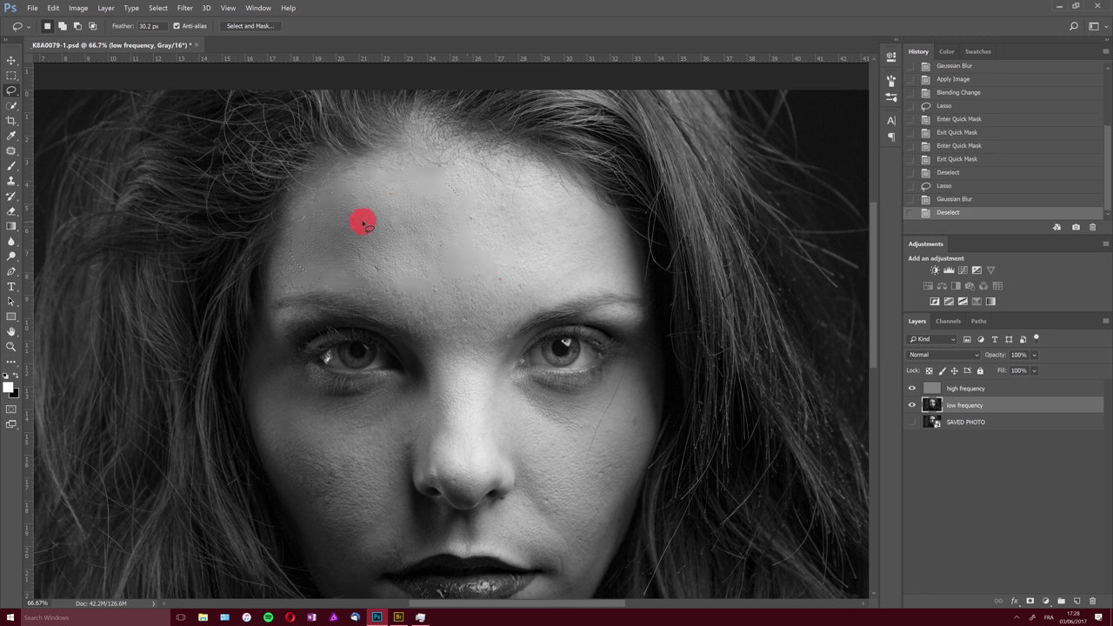
- Reapply the Gaussian Blur once to a smaller lassoed oval on the left forehead and twice to the lassoed right forehead, deselecting after each
{"action": "mouse_move", "coordinate": [352, 277]}
{"action": "left_mouse_down"}
{"action": "mouse_move", "coordinate": [413, 280]}
{"action": "mouse_move", "coordinate": [432, 213]}
{"action": "mouse_move", "coordinate": [400, 214]}
{"action": "left_mouse_up"}
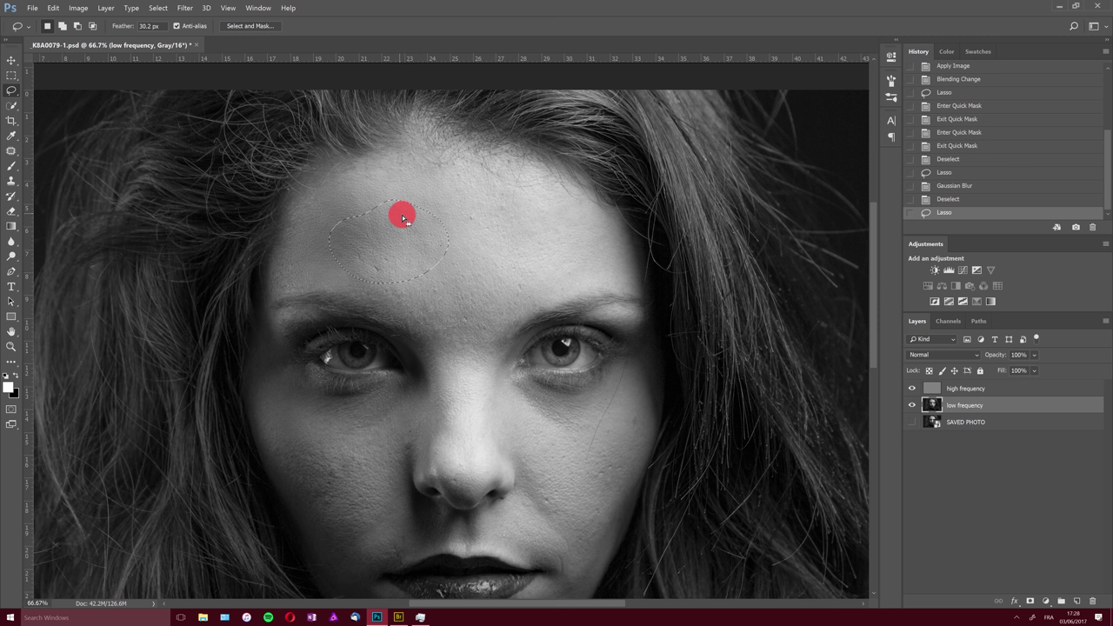
{"action": "key", "text": "ctrl+alt+f"}
{"action": "left_click", "coordinate": [509, 235]}
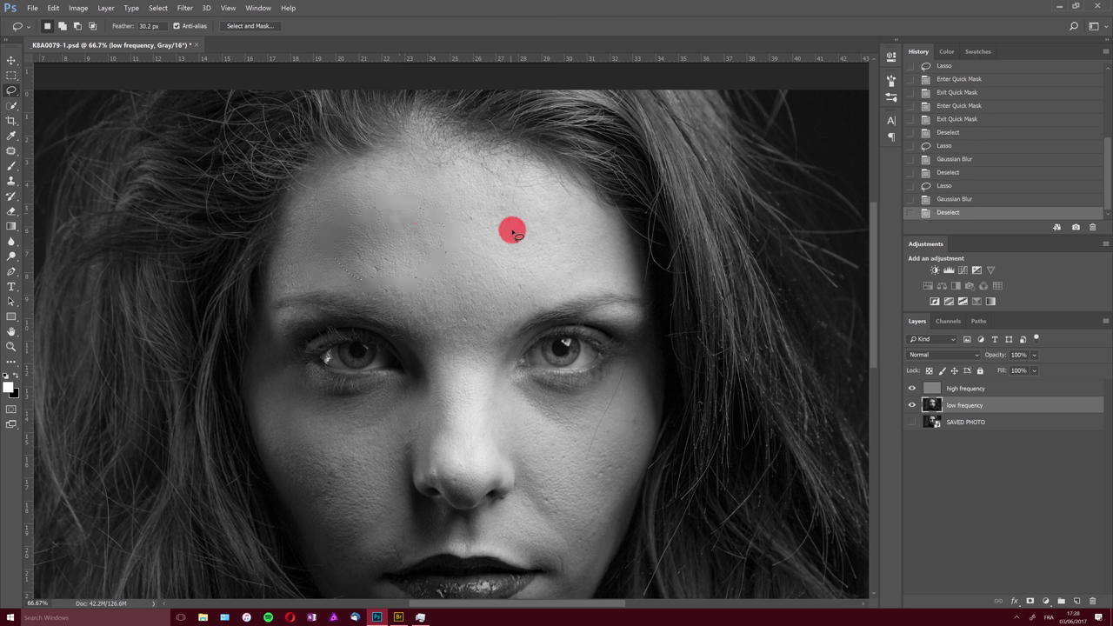
{"action": "mouse_move", "coordinate": [561, 190]}
{"action": "left_mouse_down"}
{"action": "mouse_move", "coordinate": [468, 205]}
{"action": "mouse_move", "coordinate": [453, 306]}
{"action": "mouse_move", "coordinate": [501, 320]}
{"action": "mouse_move", "coordinate": [564, 287]}
{"action": "mouse_move", "coordinate": [617, 280]}
{"action": "mouse_move", "coordinate": [614, 228]}
{"action": "mouse_move", "coordinate": [574, 217]}
{"action": "left_mouse_up"}
{"action": "key", "text": "ctrl+alt+f"}
{"action": "key", "text": "ctrl+alt+f"}
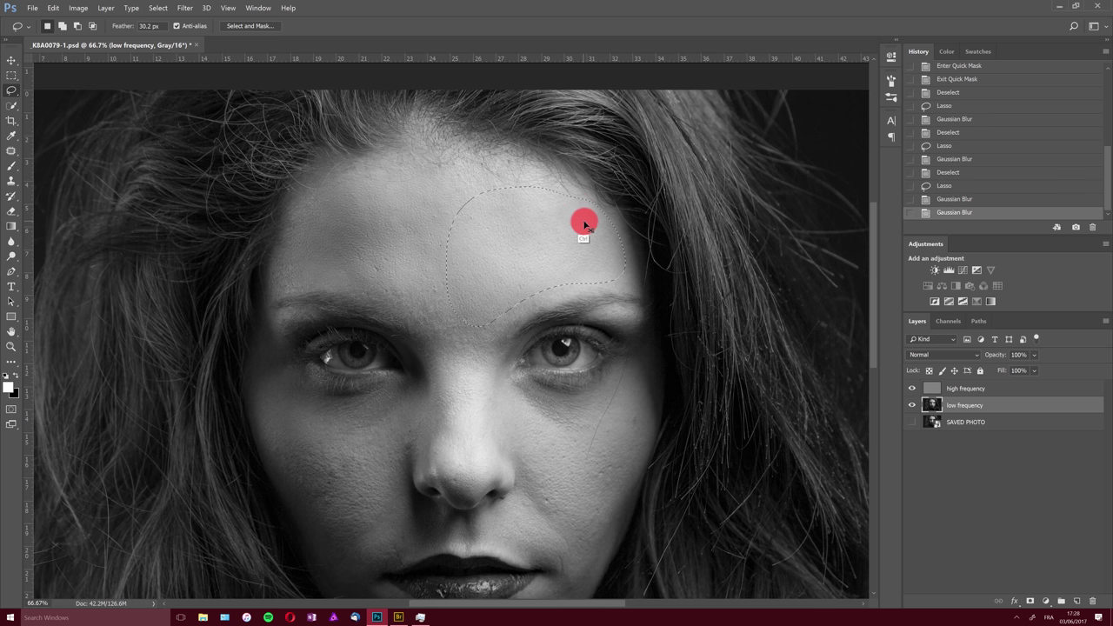
{"action": "key", "text": "ctrl+d"}
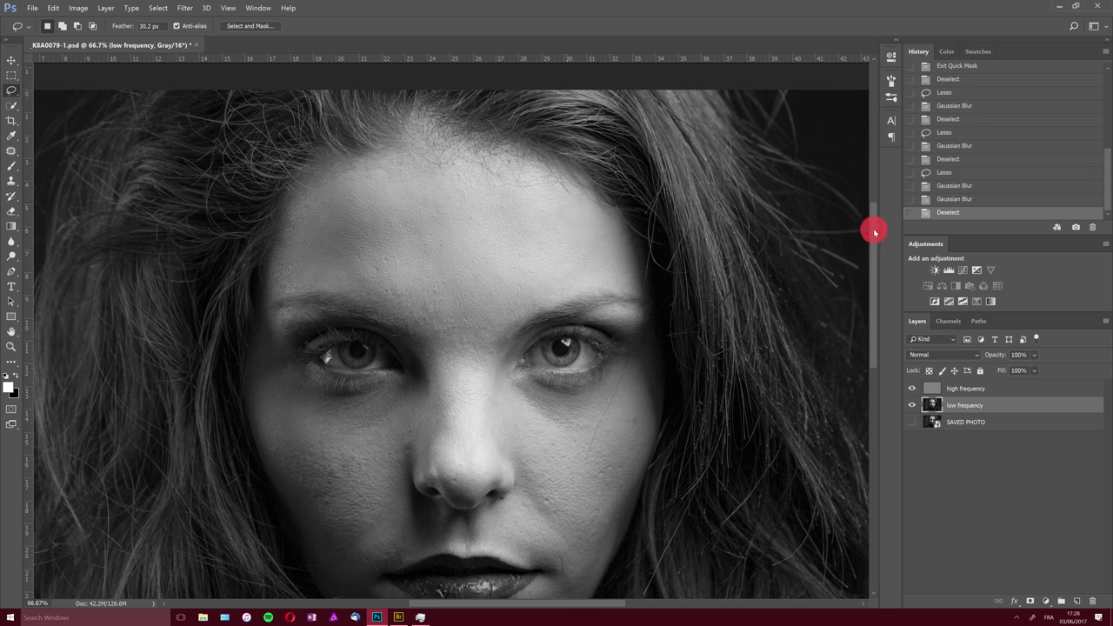
- Lasso the lower forehead down between the eyebrows, reapply the Gaussian Blur once, and deselect
{"action": "left_click_drag", "start_coordinate": [875, 232], "coordinate": [840, 281]}
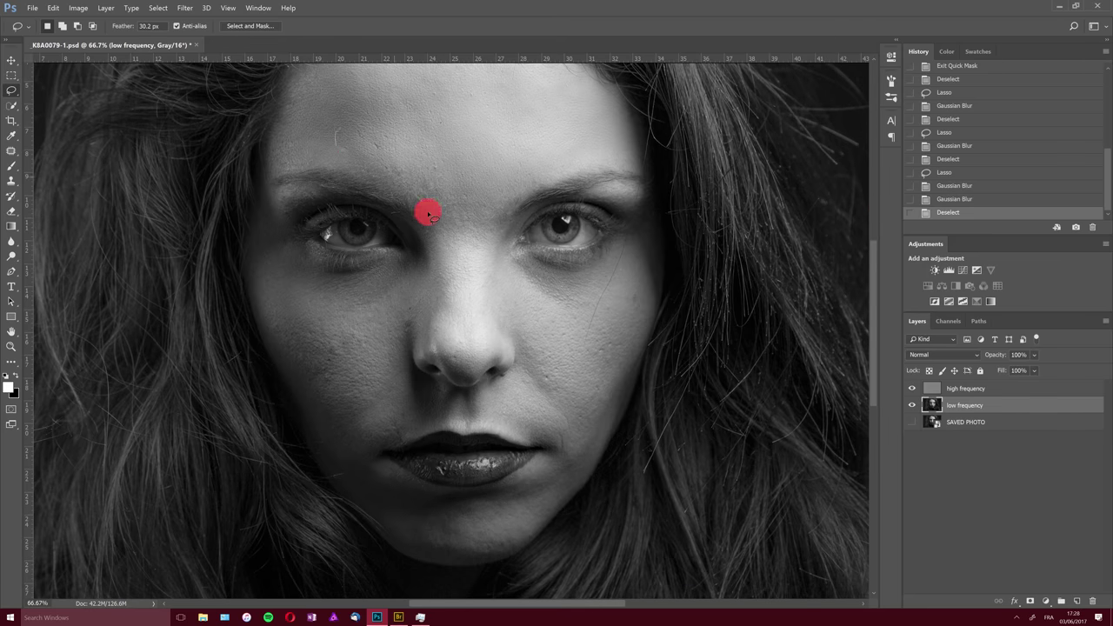
{"action": "mouse_move", "coordinate": [427, 213]}
{"action": "left_mouse_down"}
{"action": "mouse_move", "coordinate": [472, 241]}
{"action": "mouse_move", "coordinate": [502, 186]}
{"action": "mouse_move", "coordinate": [427, 120]}
{"action": "mouse_move", "coordinate": [433, 154]}
{"action": "left_mouse_up"}
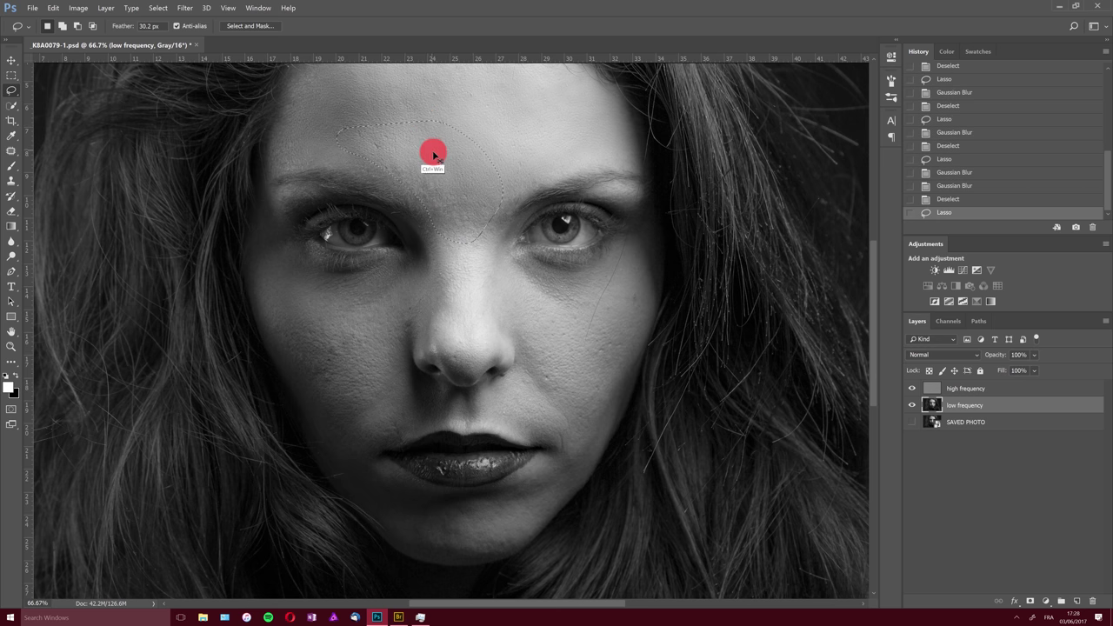
{"action": "key", "text": "ctrl+super+f"}
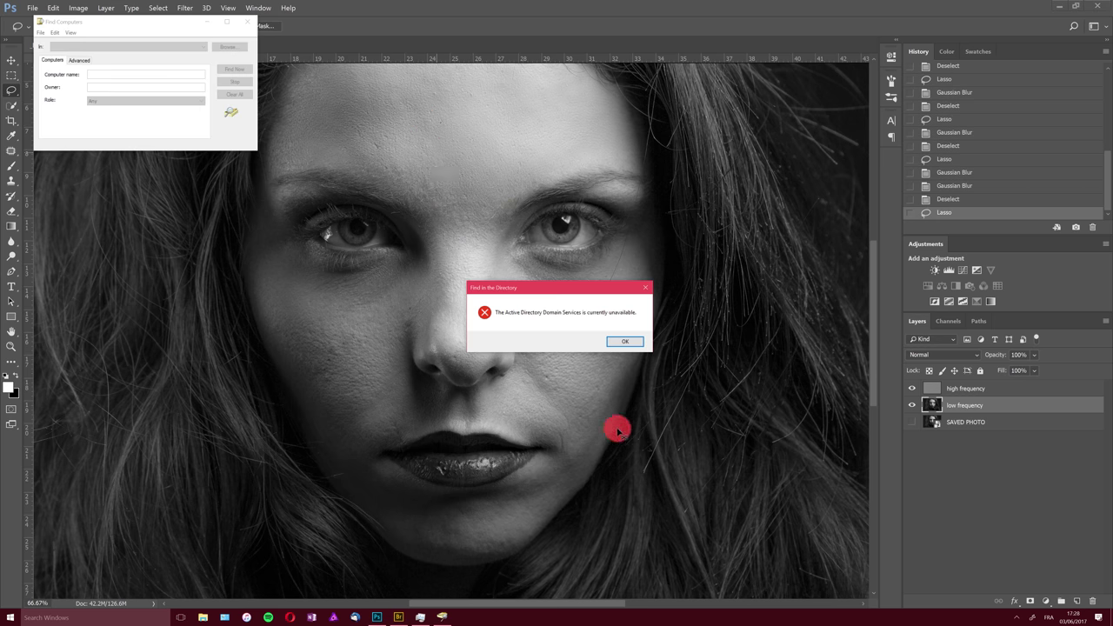
{"action": "left_click", "coordinate": [627, 341]}
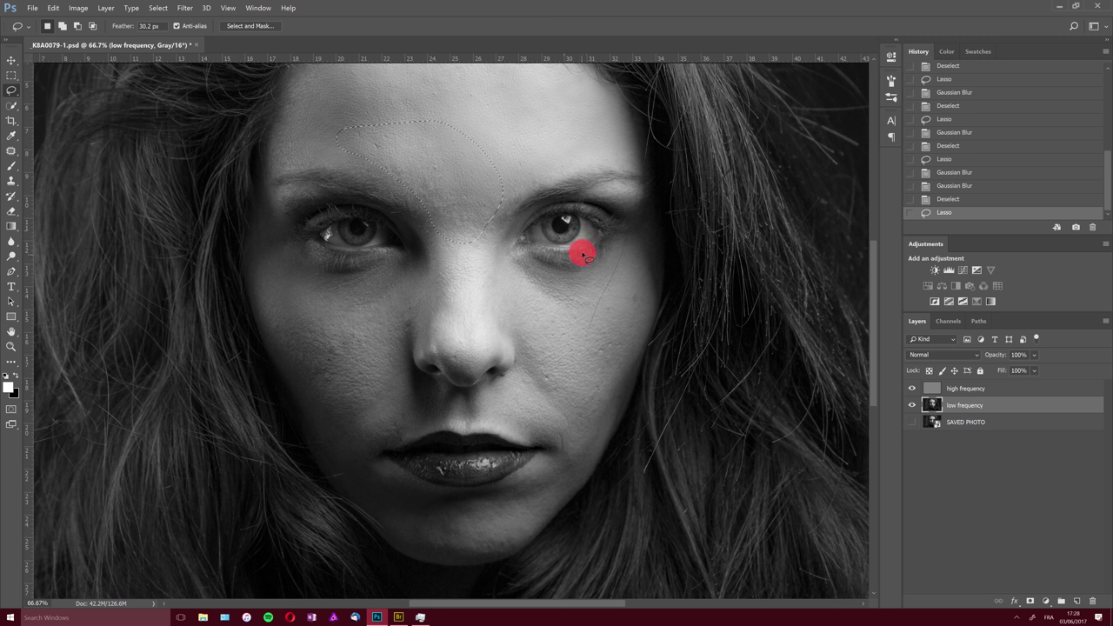
{"action": "key", "text": "ctrl+alt+f"}
{"action": "key", "text": "ctrl+d"}
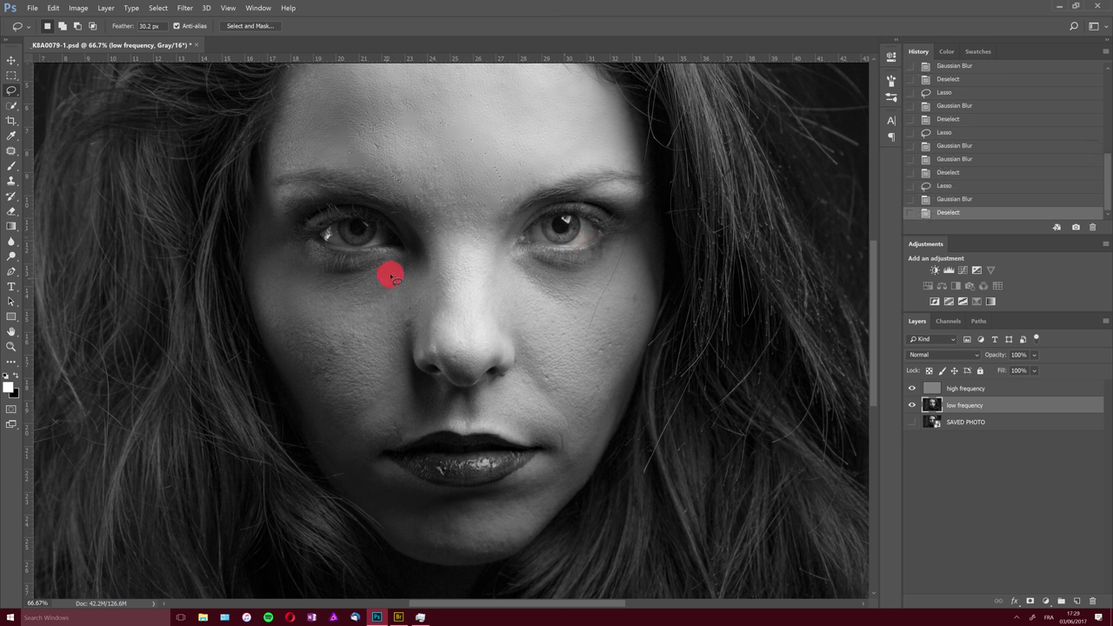
- Lasso and blur the skin under each eye with the same Gaussian Blur, once on the left and twice on the right, deselecting after each
{"action": "mouse_move", "coordinate": [370, 280]}
{"action": "left_mouse_down"}
{"action": "mouse_move", "coordinate": [305, 267]}
{"action": "mouse_move", "coordinate": [296, 302]}
{"action": "left_mouse_up"}
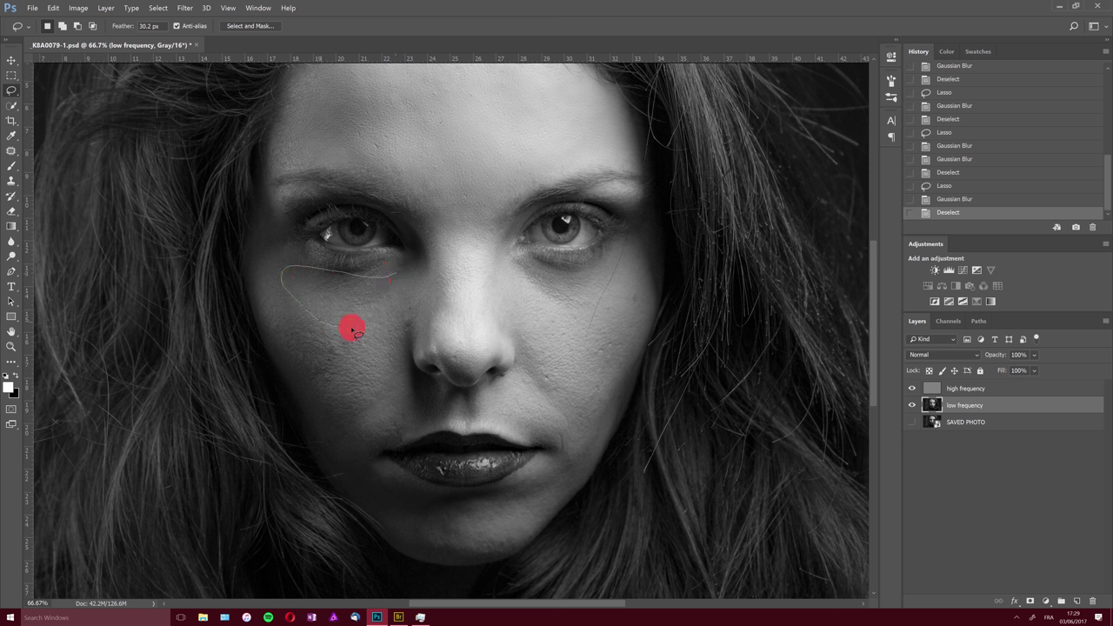
{"action": "left_click_drag", "start_coordinate": [414, 277], "coordinate": [402, 320]}
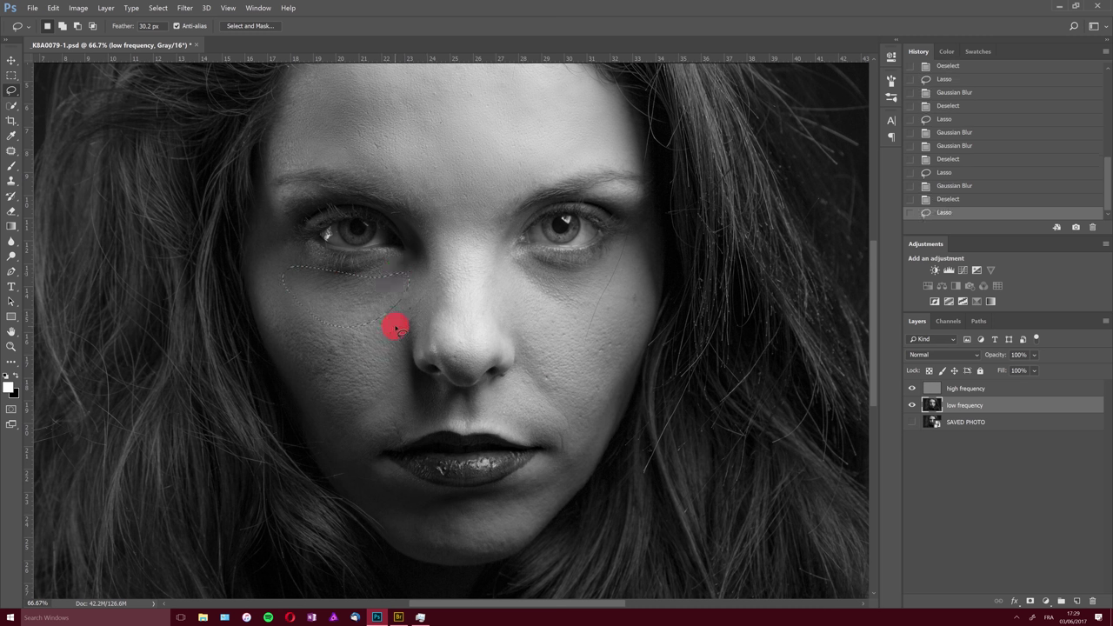
{"action": "key", "text": "ctrl+f"}
{"action": "key", "text": "ctrl+d"}
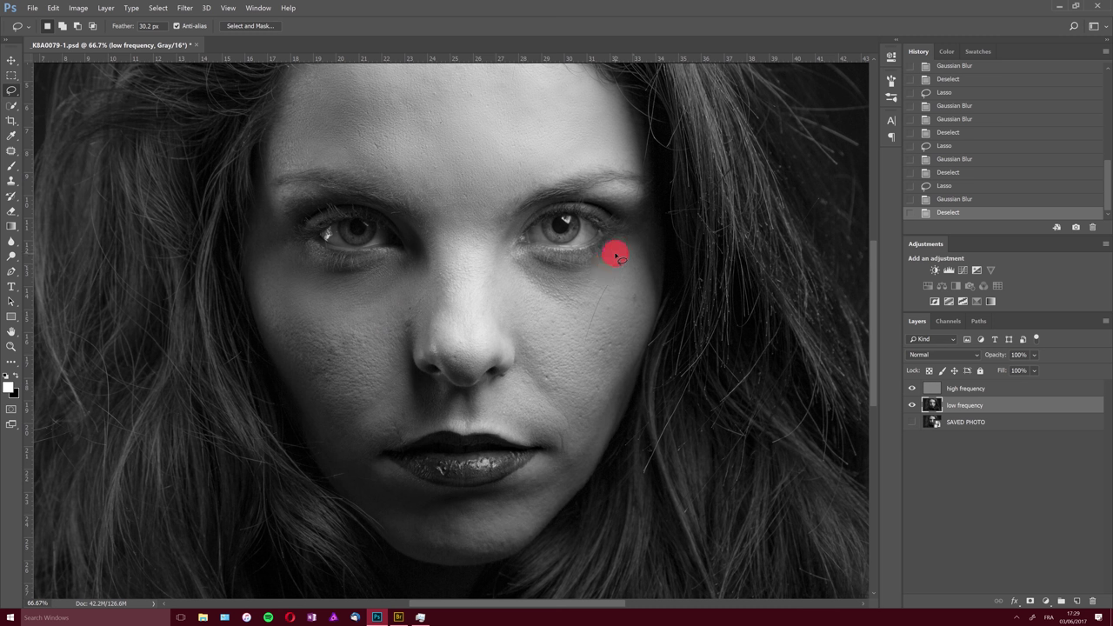
{"action": "mouse_move", "coordinate": [507, 278]}
{"action": "left_mouse_down"}
{"action": "mouse_move", "coordinate": [533, 328]}
{"action": "mouse_move", "coordinate": [611, 339]}
{"action": "left_mouse_up"}
{"action": "left_click_drag", "start_coordinate": [623, 271], "coordinate": [632, 276]}
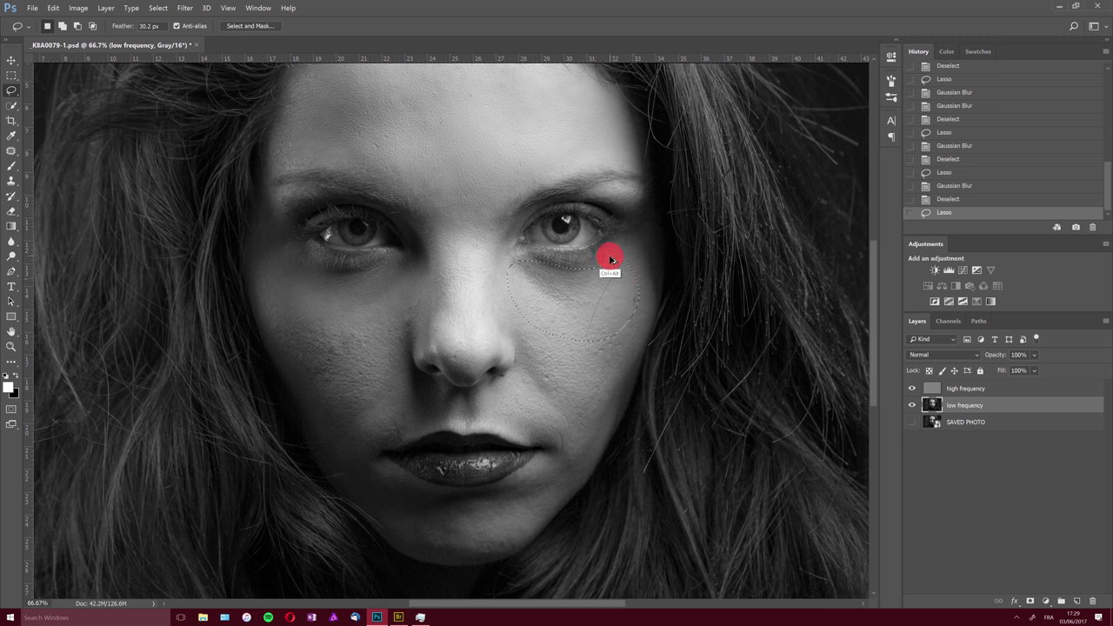
{"action": "key", "text": "ctrl+f"}
{"action": "key", "text": "ctrl+f"}
{"action": "key", "text": "ctrl+d"}
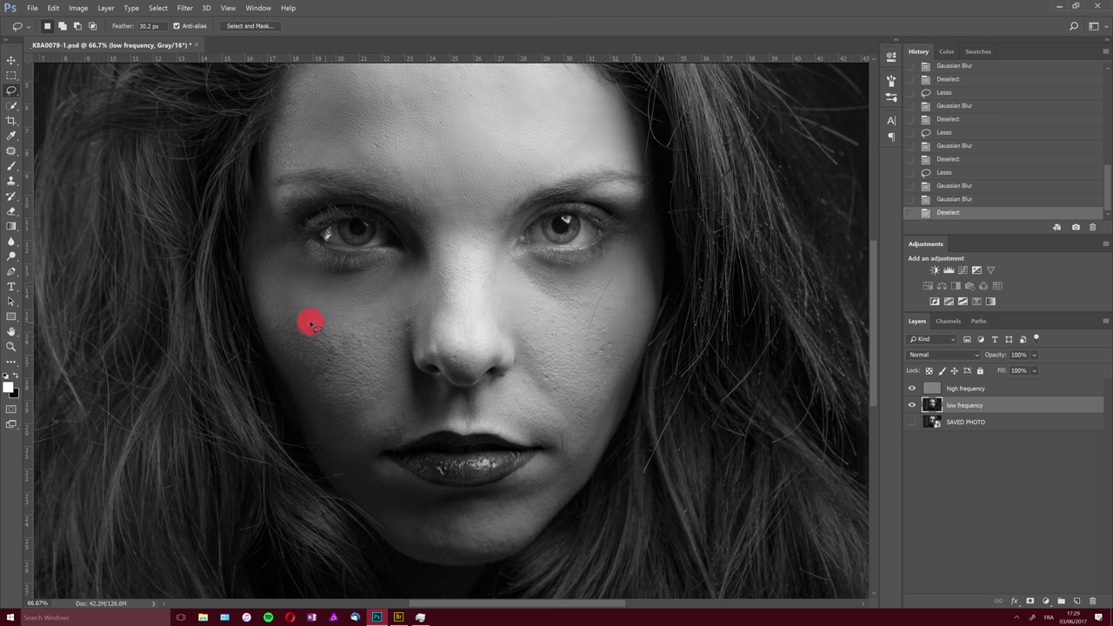
- Lasso and blur each cheek with the same Gaussian Blur, once on the left and twice on the right, deselecting after each
{"action": "mouse_move", "coordinate": [306, 355]}
{"action": "left_mouse_down"}
{"action": "mouse_move", "coordinate": [334, 434]}
{"action": "mouse_move", "coordinate": [403, 380]}
{"action": "mouse_move", "coordinate": [394, 317]}
{"action": "left_mouse_up"}
{"action": "key", "text": "ctrl+f"}
{"action": "key", "text": "ctrl+d"}
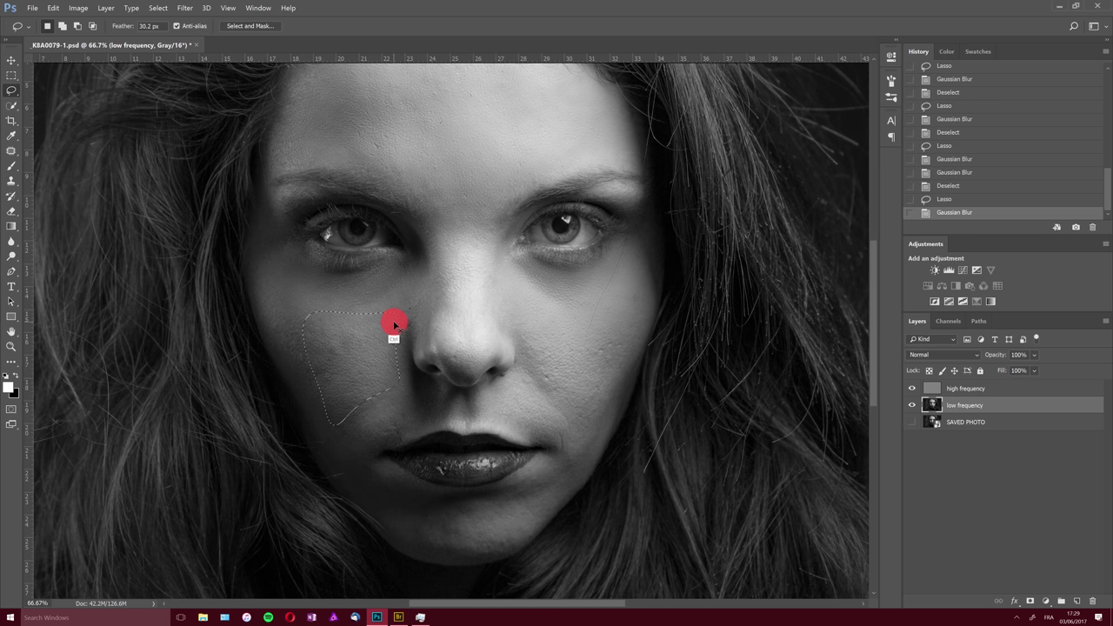
{"action": "mouse_move", "coordinate": [527, 334]}
{"action": "left_mouse_down"}
{"action": "mouse_move", "coordinate": [559, 415]}
{"action": "mouse_move", "coordinate": [611, 410]}
{"action": "mouse_move", "coordinate": [635, 308]}
{"action": "mouse_move", "coordinate": [643, 313]}
{"action": "left_mouse_up"}
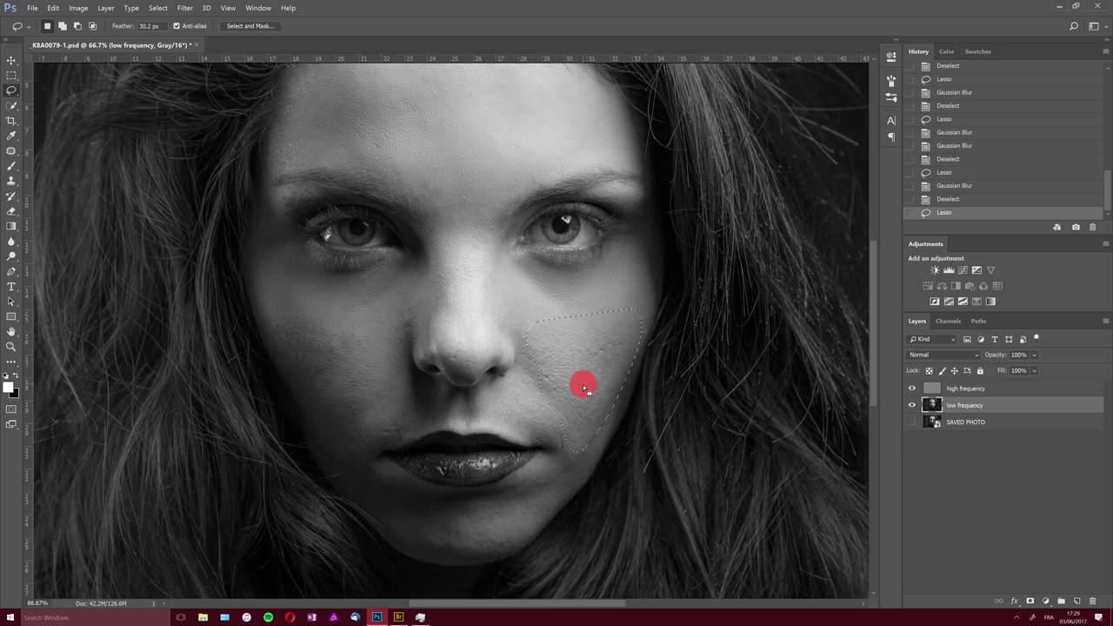
{"action": "key", "text": "ctrl+f"}
{"action": "key", "text": "ctrl+f"}
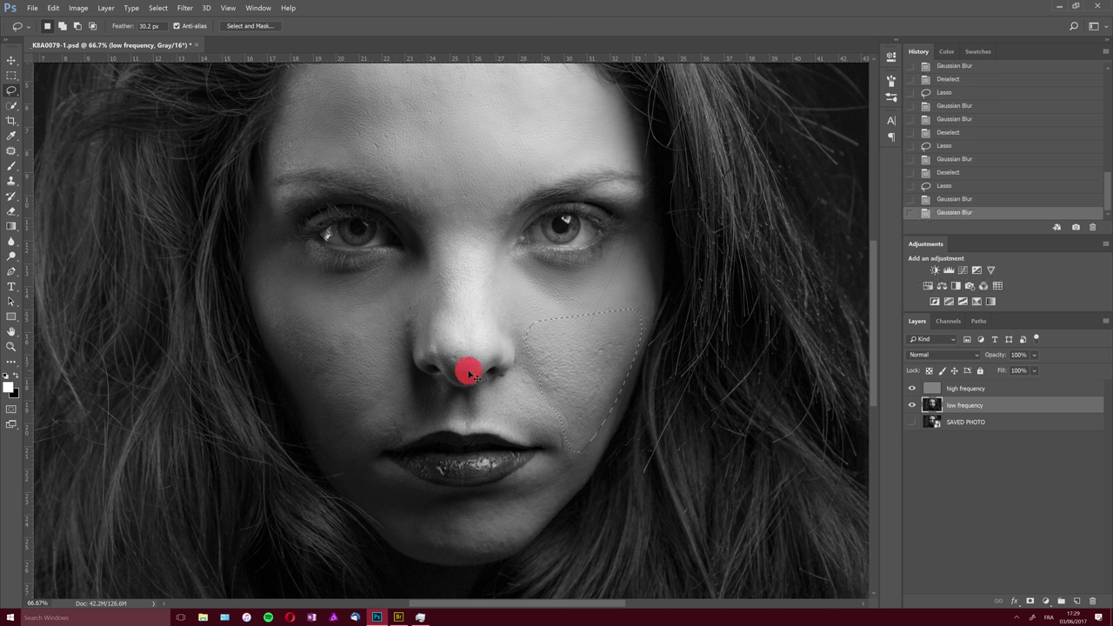
{"action": "key", "text": "ctrl+d"}
- Lasso the chin from below the lower lip toward the right mouth corner, reapply the Gaussian Blur three times, and deselect
{"action": "scroll", "coordinate": [874, 231], "scroll_direction": "up", "scroll_amount": 4}
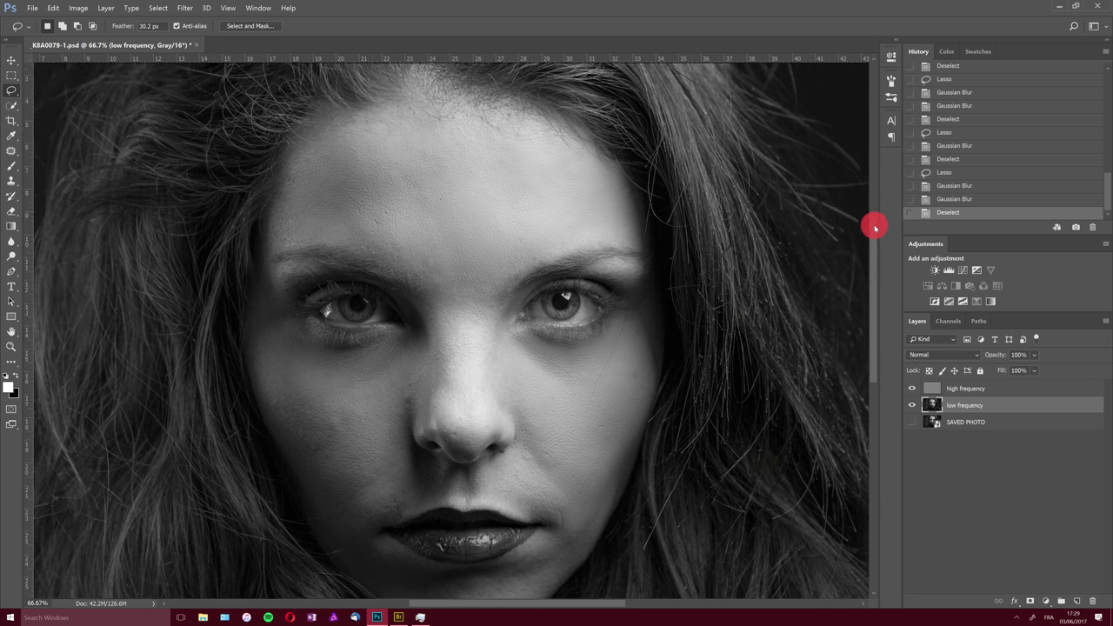
{"action": "left_click_drag", "start_coordinate": [874, 256], "coordinate": [874, 313]}
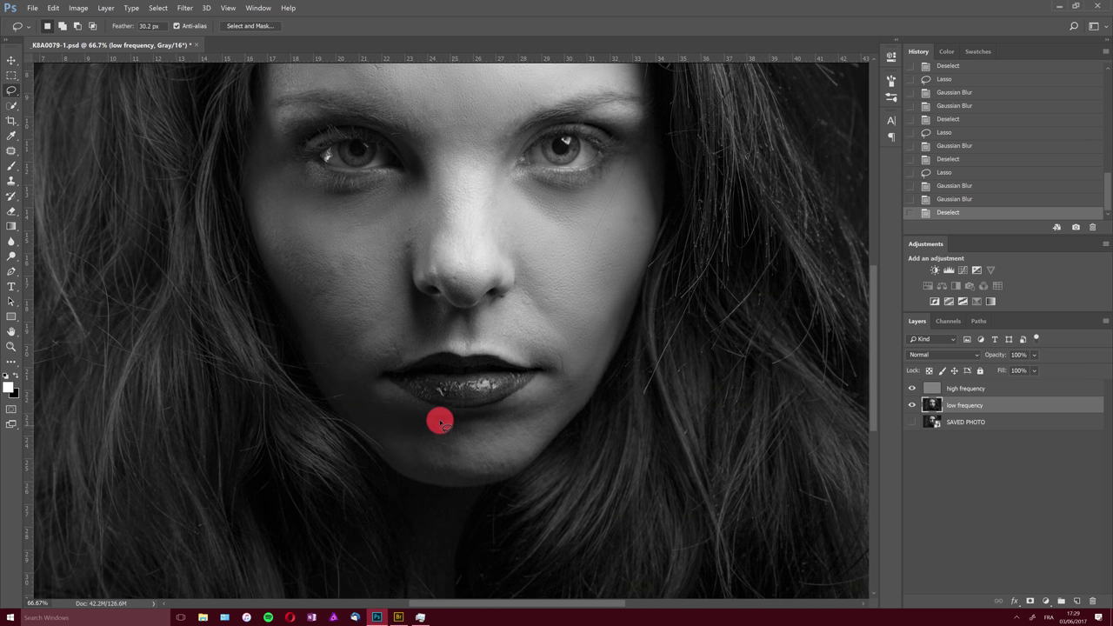
{"action": "mouse_move", "coordinate": [441, 427]}
{"action": "left_mouse_down"}
{"action": "mouse_move", "coordinate": [454, 469]}
{"action": "mouse_move", "coordinate": [505, 459]}
{"action": "left_mouse_up"}
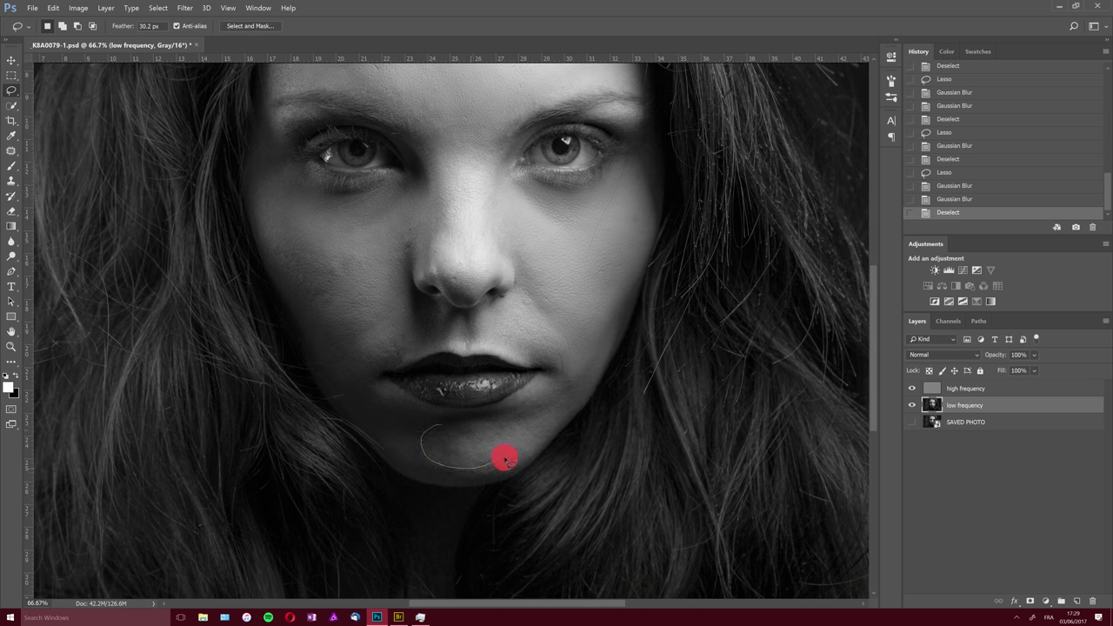
{"action": "left_click_drag", "start_coordinate": [520, 404], "coordinate": [441, 417]}
{"action": "key", "text": "ctrl+f"}
{"action": "key", "text": "ctrl+f"}
{"action": "key", "text": "ctrl+f"}
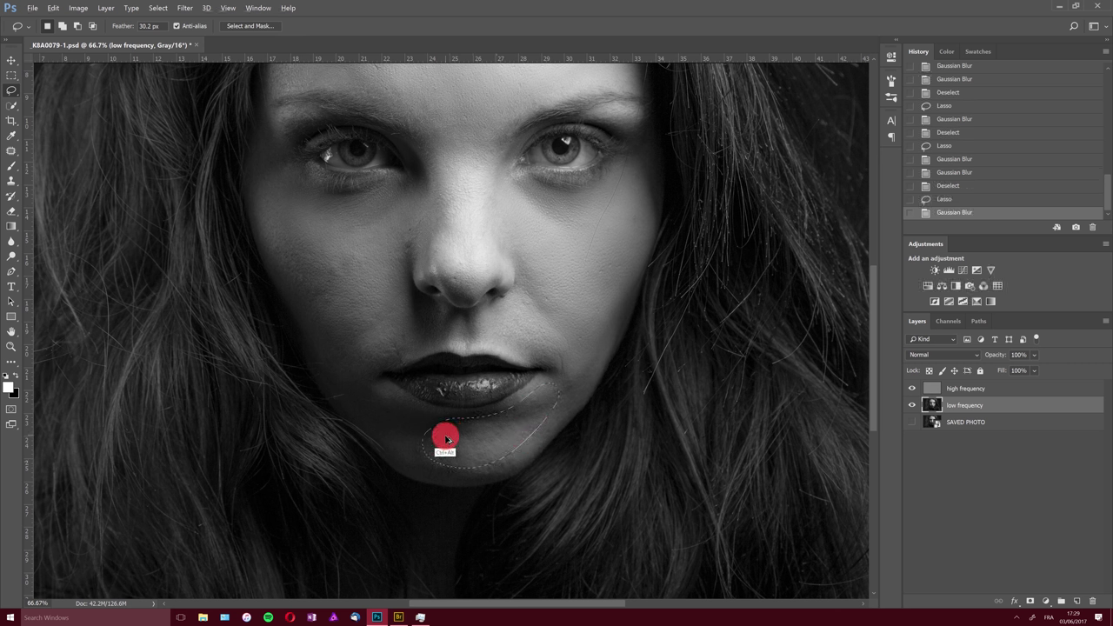
{"action": "key", "text": "ctrl+d"}
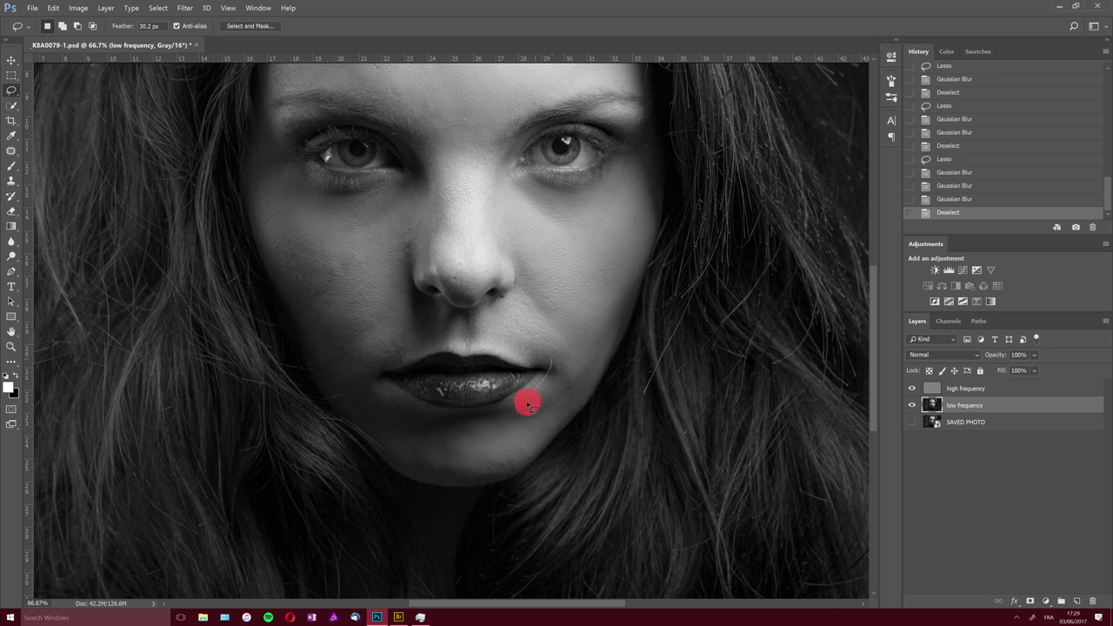
- Lasso the skin beside the right corner of the mouth, reapply the Gaussian Blur six times, and deselect
{"action": "mouse_move", "coordinate": [541, 424]}
{"action": "left_mouse_down"}
{"action": "mouse_move", "coordinate": [592, 374]}
{"action": "mouse_move", "coordinate": [588, 345]}
{"action": "mouse_move", "coordinate": [547, 335]}
{"action": "left_mouse_up"}
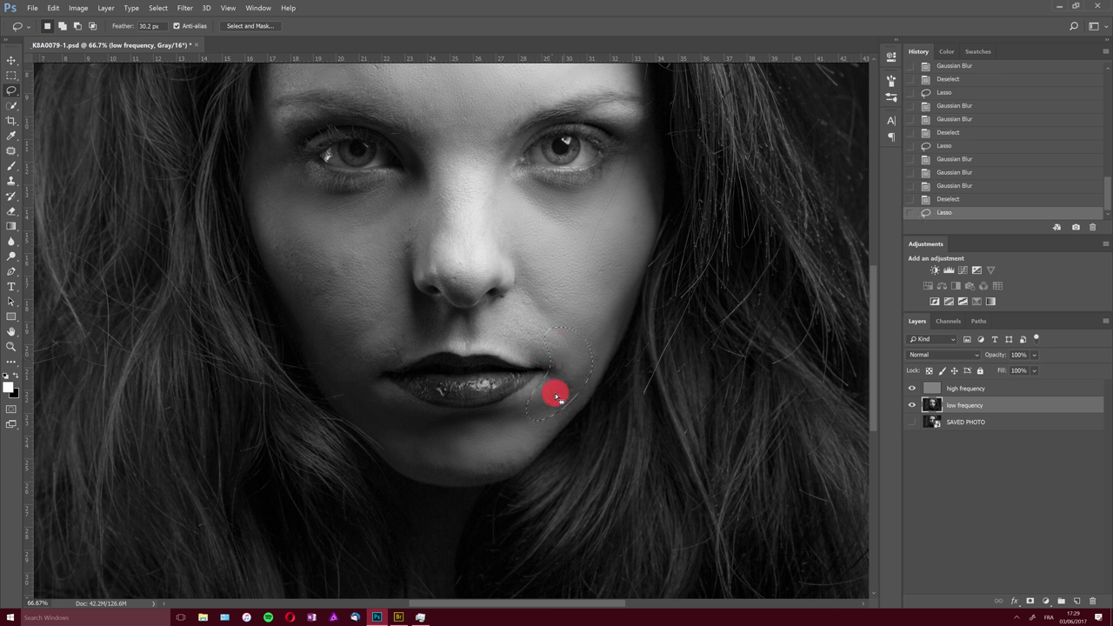
{"action": "left_click_drag", "start_coordinate": [567, 390], "coordinate": [598, 376]}
{"action": "key", "text": "ctrl+h"}
{"action": "key", "text": "ctrl+f"}
{"action": "key", "text": "ctrl+f"}
{"action": "key", "text": "ctrl+f"}
{"action": "key", "text": "ctrl+f"}
{"action": "key", "text": "ctrl+f"}
{"action": "key", "text": "ctrl+f"}
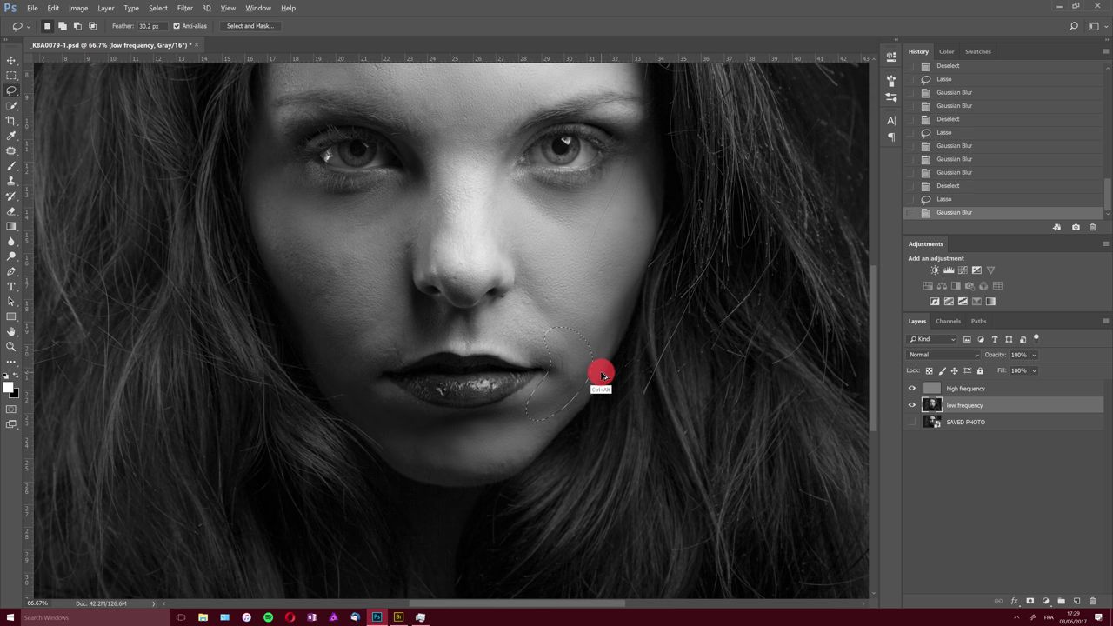
{"action": "key", "text": "ctrl+d"}
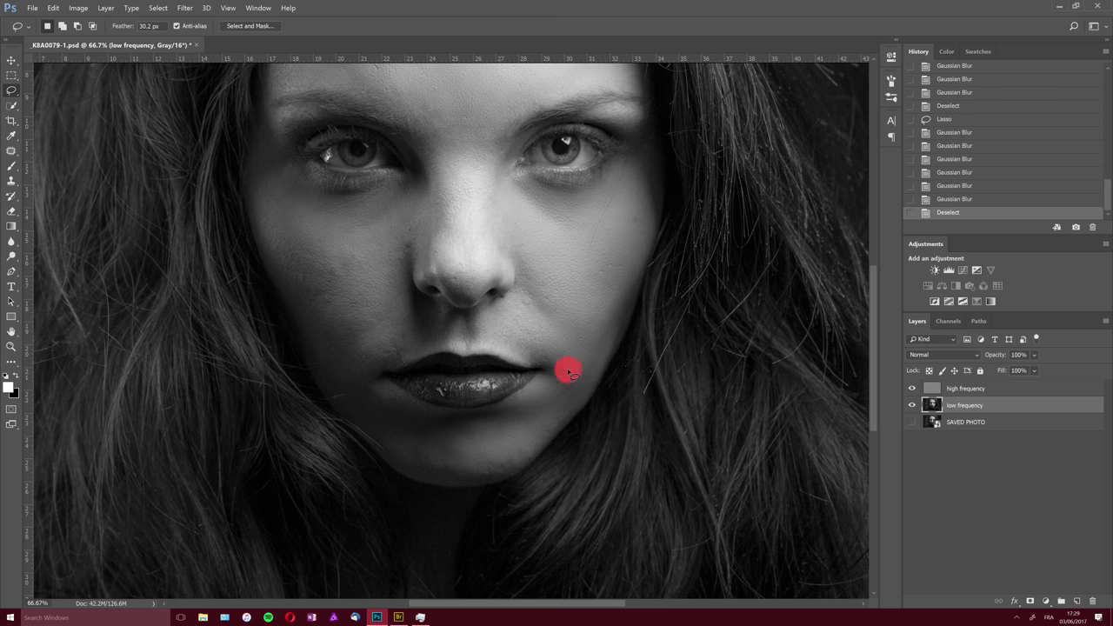
- Lasso the fold between the left side of the nose and the mouth, reapply the Gaussian Blur four times, and deselect
{"action": "mouse_move", "coordinate": [439, 450]}
{"action": "left_mouse_down"}
{"action": "mouse_move", "coordinate": [405, 456]}
{"action": "mouse_move", "coordinate": [444, 482]}
{"action": "mouse_move", "coordinate": [488, 480]}
{"action": "mouse_move", "coordinate": [510, 442]}
{"action": "left_mouse_up"}
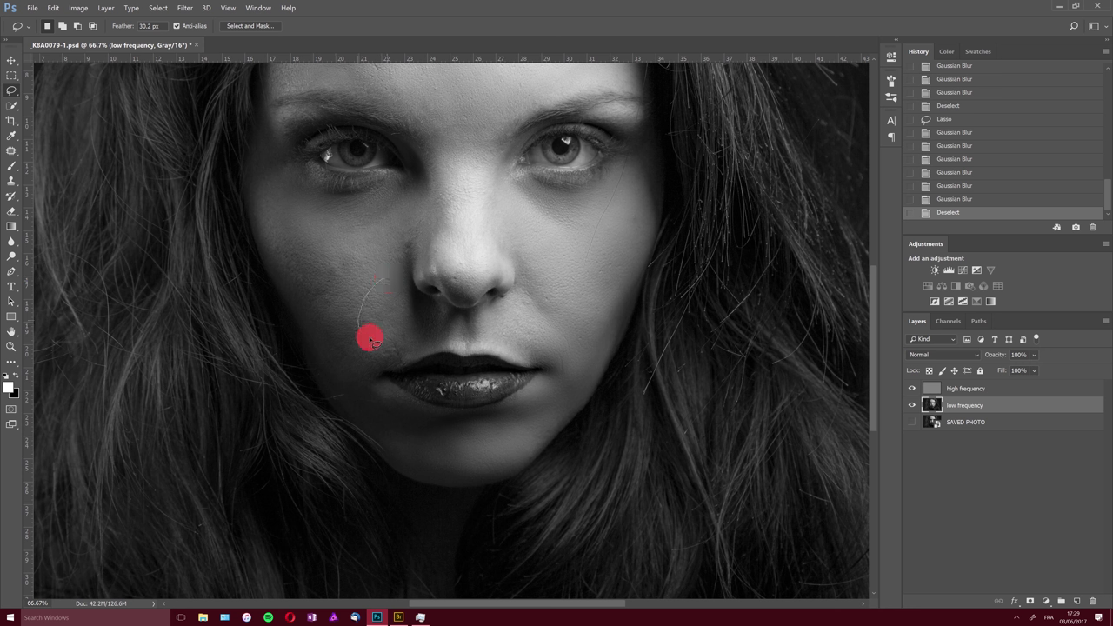
{"action": "mouse_move", "coordinate": [370, 339]}
{"action": "left_mouse_down"}
{"action": "mouse_move", "coordinate": [411, 332]}
{"action": "mouse_move", "coordinate": [420, 315]}
{"action": "mouse_move", "coordinate": [400, 252]}
{"action": "left_mouse_up"}
{"action": "key", "text": "ctrl+alt+f"}
{"action": "key", "text": "ctrl+alt+f"}
{"action": "key", "text": "ctrl+alt+f"}
{"action": "key", "text": "ctrl+alt+f"}
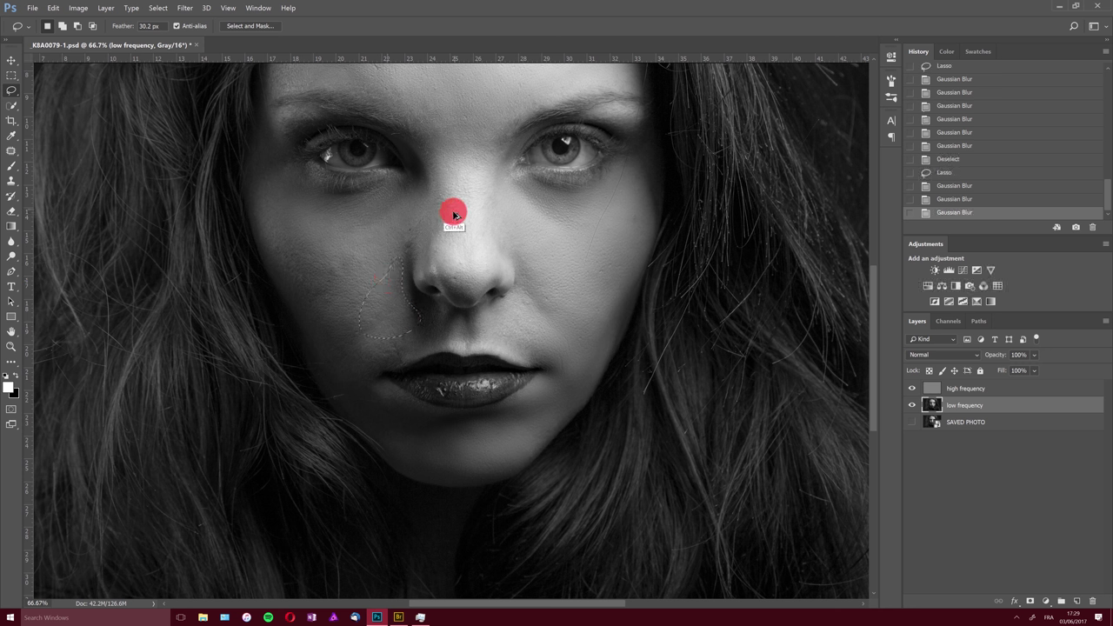
{"action": "key", "text": "ctrl+d"}
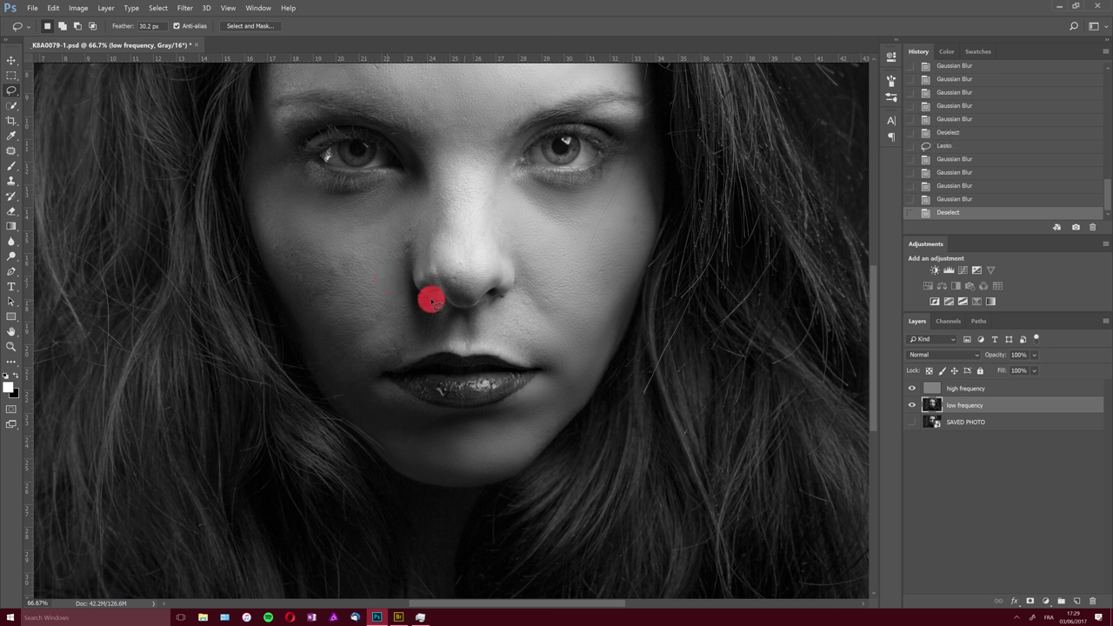
- Lasso the left cheek below the eye, reapply the Gaussian Blur eight times, and deselect
{"action": "mouse_move", "coordinate": [296, 238]}
{"action": "left_mouse_down"}
{"action": "mouse_move", "coordinate": [298, 300]}
{"action": "mouse_move", "coordinate": [323, 331]}
{"action": "mouse_move", "coordinate": [360, 301]}
{"action": "left_mouse_up"}
{"action": "key", "text": "ctrl+alt+f"}
{"action": "key", "text": "ctrl+alt+f"}
{"action": "key", "text": "ctrl+alt+f"}
{"action": "key", "text": "ctrl+alt+f"}
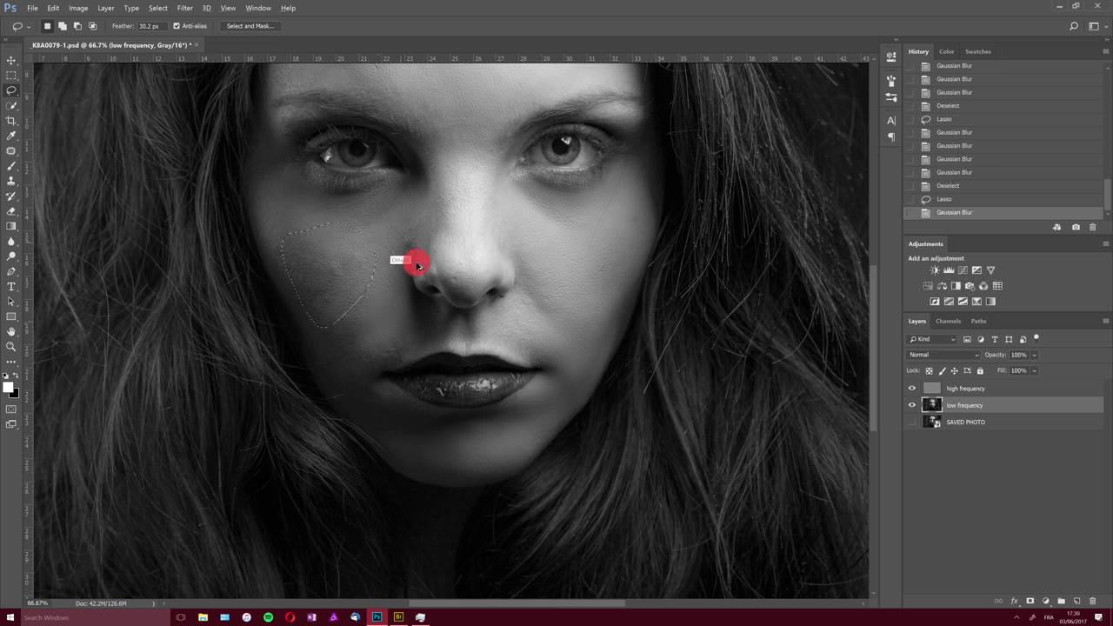
{"action": "key", "text": "ctrl+d"}
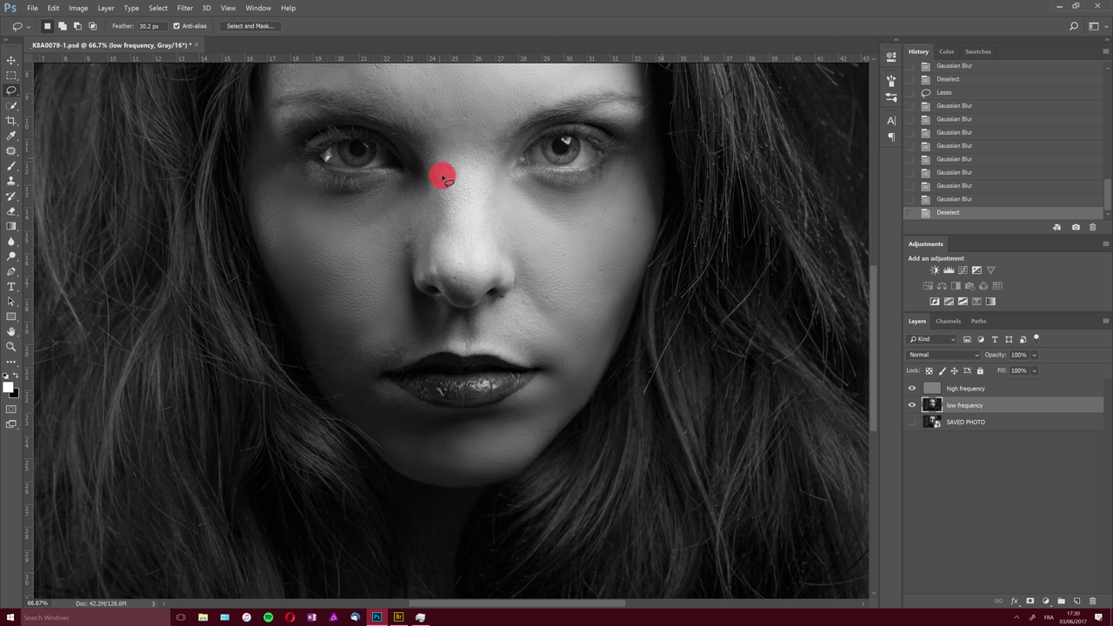
- Lasso the bridge of the nose between the eyes, reapply the Gaussian Blur seven times, and deselect
{"action": "mouse_move", "coordinate": [443, 178]}
{"action": "left_mouse_down"}
{"action": "mouse_move", "coordinate": [432, 222]}
{"action": "mouse_move", "coordinate": [473, 206]}
{"action": "mouse_move", "coordinate": [489, 168]}
{"action": "mouse_move", "coordinate": [478, 133]}
{"action": "mouse_move", "coordinate": [446, 129]}
{"action": "mouse_move", "coordinate": [444, 181]}
{"action": "left_mouse_up"}
{"action": "key", "text": "ctrl+alt+f"}
{"action": "key", "text": "ctrl+alt+f"}
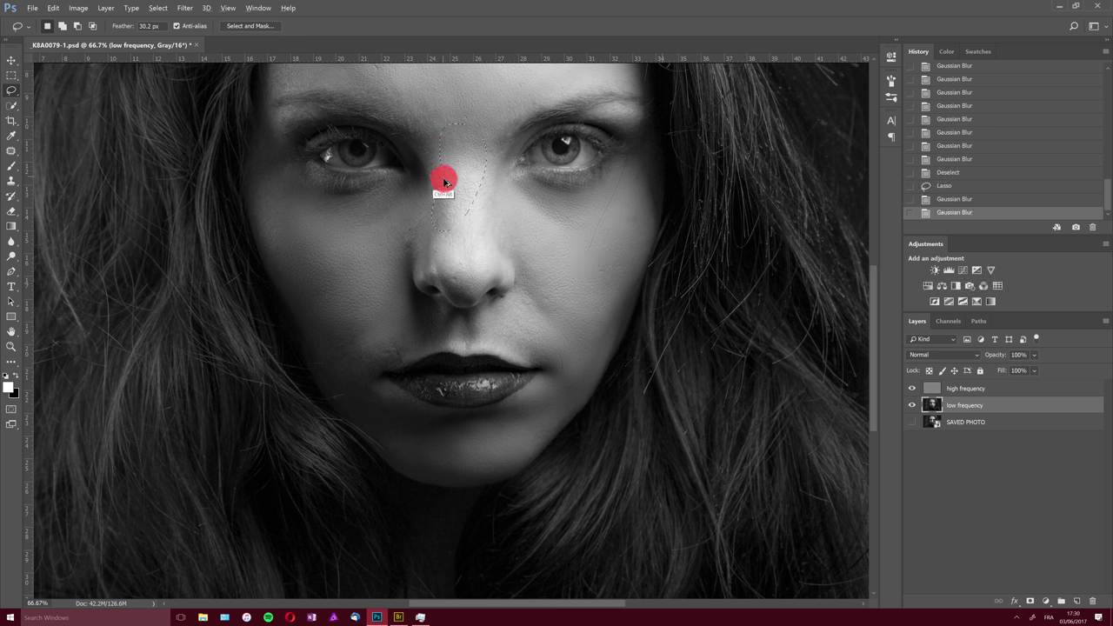
{"action": "key", "text": "ctrl+alt+f"}
{"action": "key", "text": "ctrl+alt+f"}
{"action": "key", "text": "ctrl+d"}
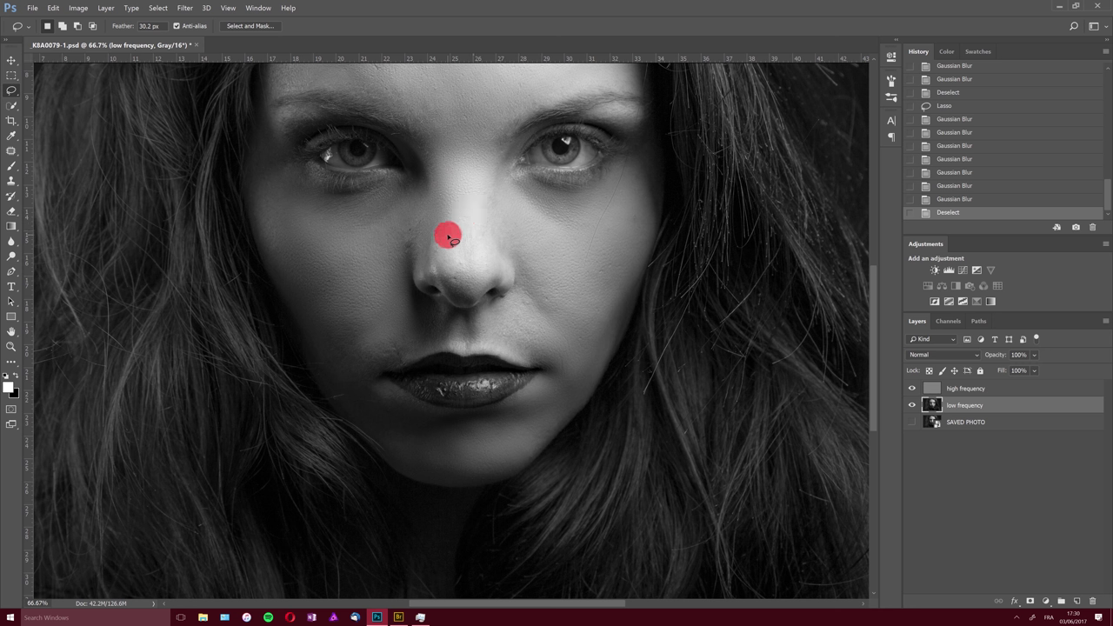
- Lasso the lower part of the nose around its tip, reapply the Gaussian Blur five times, and deselect
{"action": "mouse_move", "coordinate": [447, 236]}
{"action": "left_mouse_down"}
{"action": "mouse_move", "coordinate": [457, 295]}
{"action": "mouse_move", "coordinate": [501, 254]}
{"action": "mouse_move", "coordinate": [485, 218]}
{"action": "left_mouse_up"}
{"action": "key", "text": "ctrl+alt+f"}
{"action": "key", "text": "ctrl+alt+f"}
{"action": "key", "text": "ctrl+alt+f"}
{"action": "key", "text": "ctrl+alt+f"}
{"action": "key", "text": "ctrl+alt+f"}
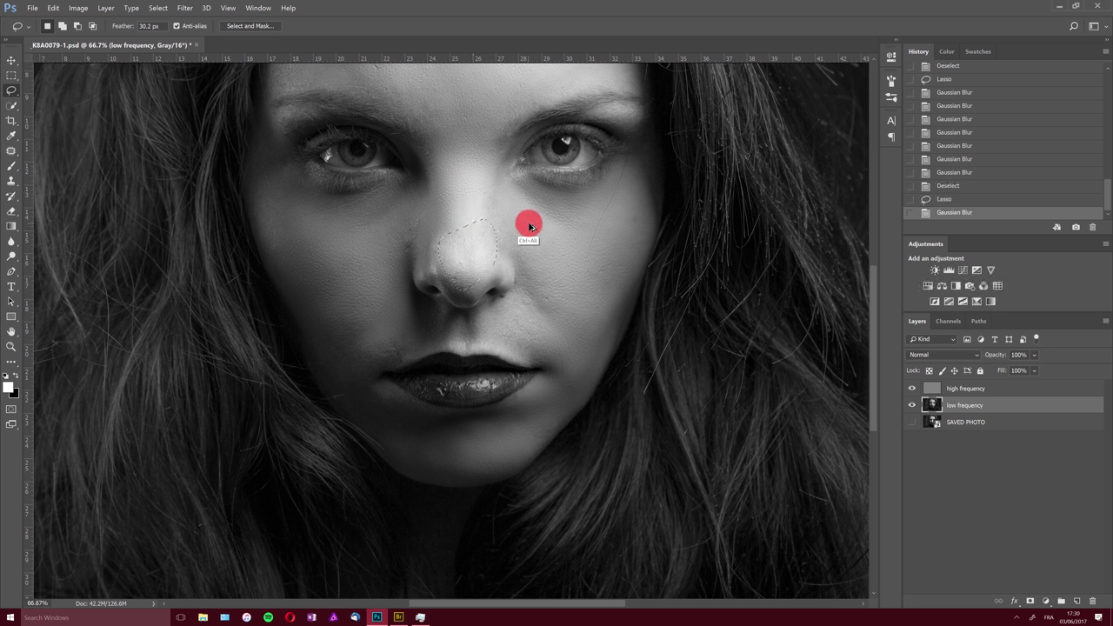
{"action": "key", "text": "ctrl+d"}
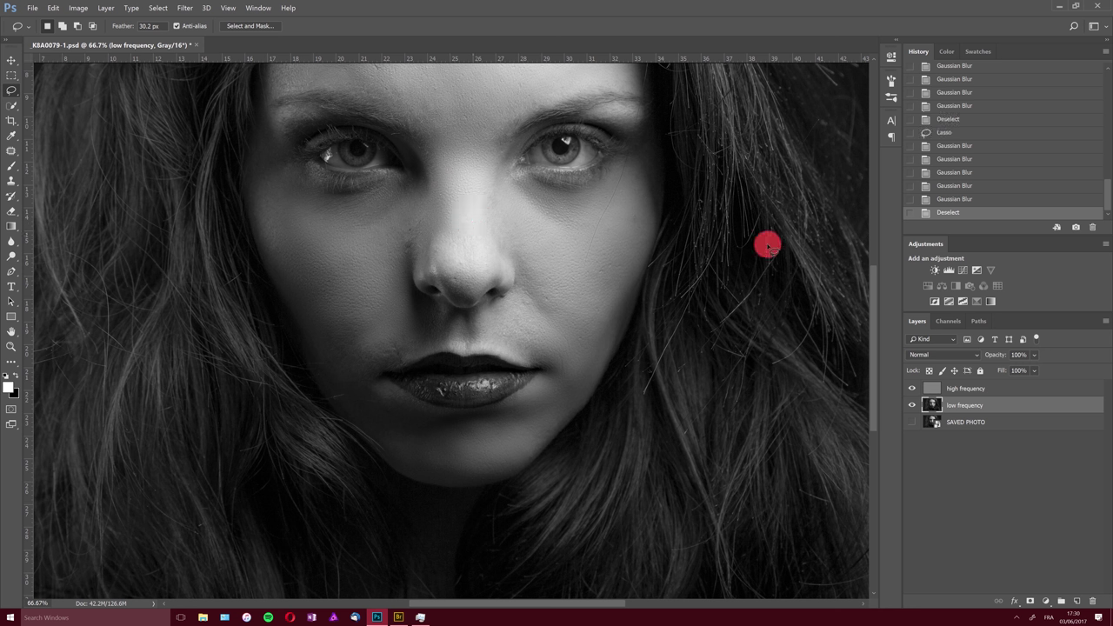
- Lasso the left side of the forehead above the eyebrow, reapply the Gaussian Blur four times, and deselect
{"action": "left_click", "coordinate": [870, 252]}
{"action": "left_click", "coordinate": [579, 225]}
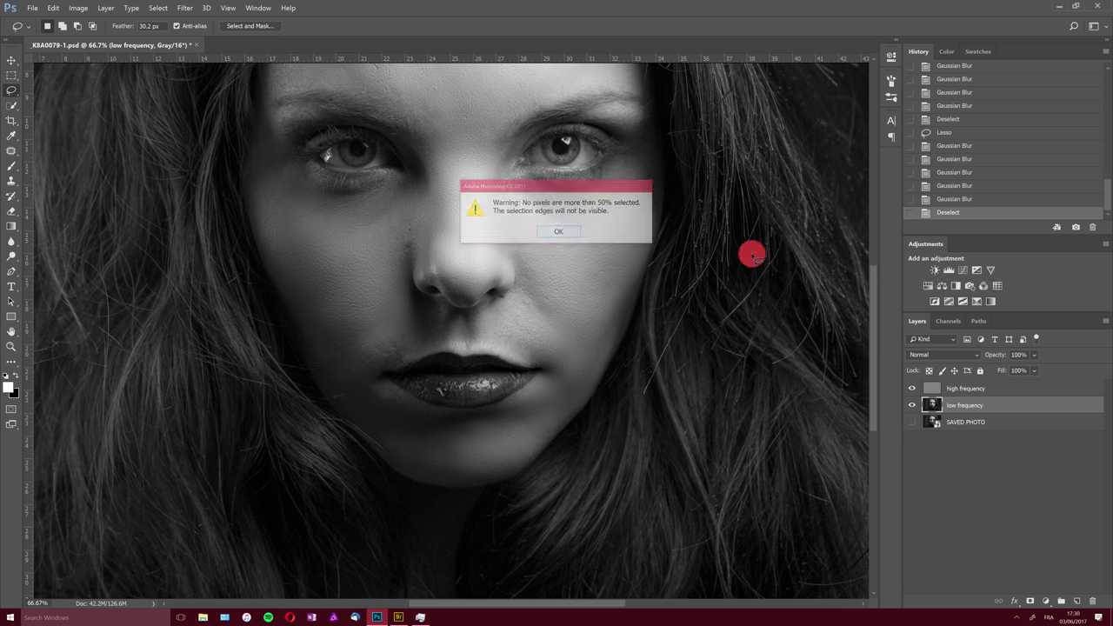
{"action": "scroll", "coordinate": [872, 280], "scroll_direction": "up", "scroll_amount": 5}
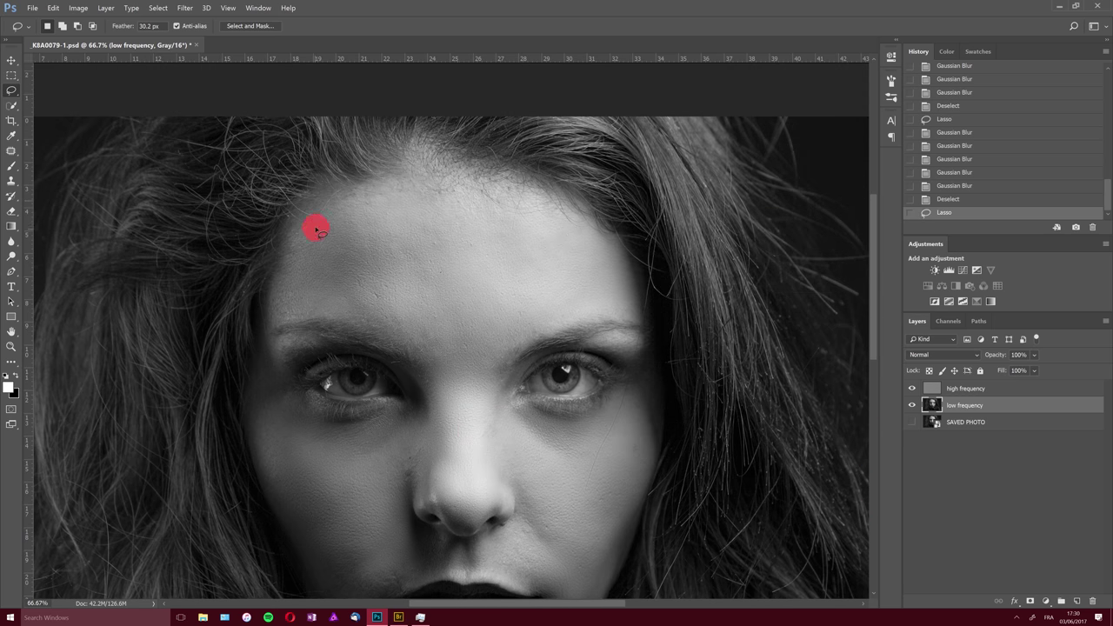
{"action": "mouse_move", "coordinate": [317, 228]}
{"action": "left_mouse_down"}
{"action": "mouse_move", "coordinate": [281, 263]}
{"action": "mouse_move", "coordinate": [264, 317]}
{"action": "left_mouse_up"}
{"action": "mouse_move", "coordinate": [333, 311]}
{"action": "left_mouse_down"}
{"action": "mouse_move", "coordinate": [401, 305]}
{"action": "mouse_move", "coordinate": [417, 238]}
{"action": "mouse_move", "coordinate": [353, 223]}
{"action": "left_mouse_up"}
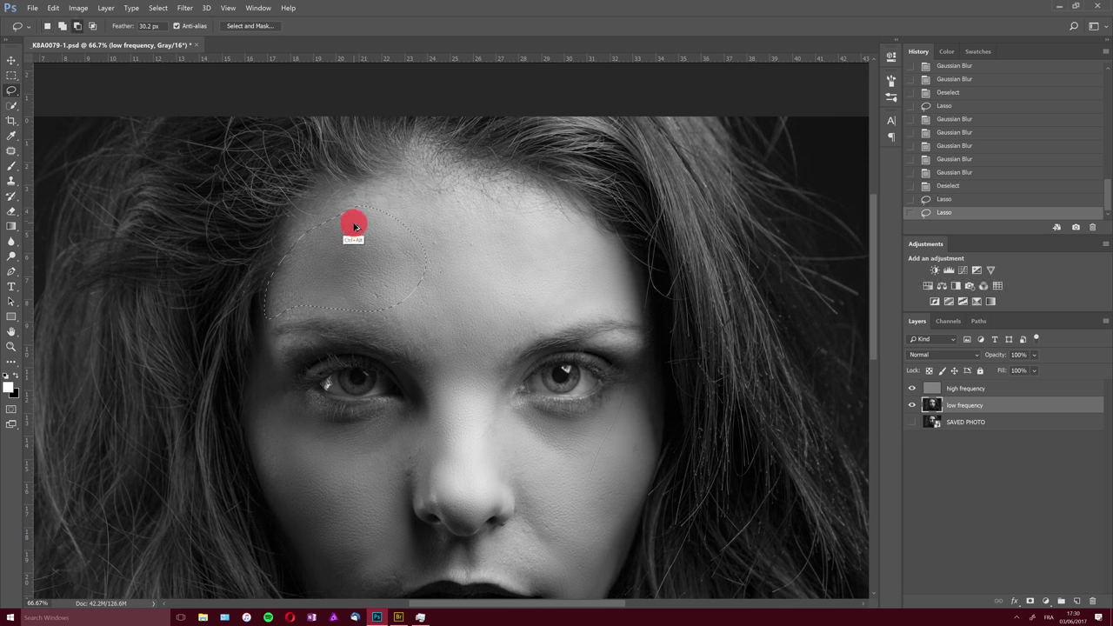
{"action": "key", "text": "ctrl+alt+f"}
{"action": "key", "text": "ctrl+alt+f"}
{"action": "key", "text": "ctrl+alt+f"}
{"action": "key", "text": "ctrl+alt+f"}
{"action": "key", "text": "ctrl+d"}
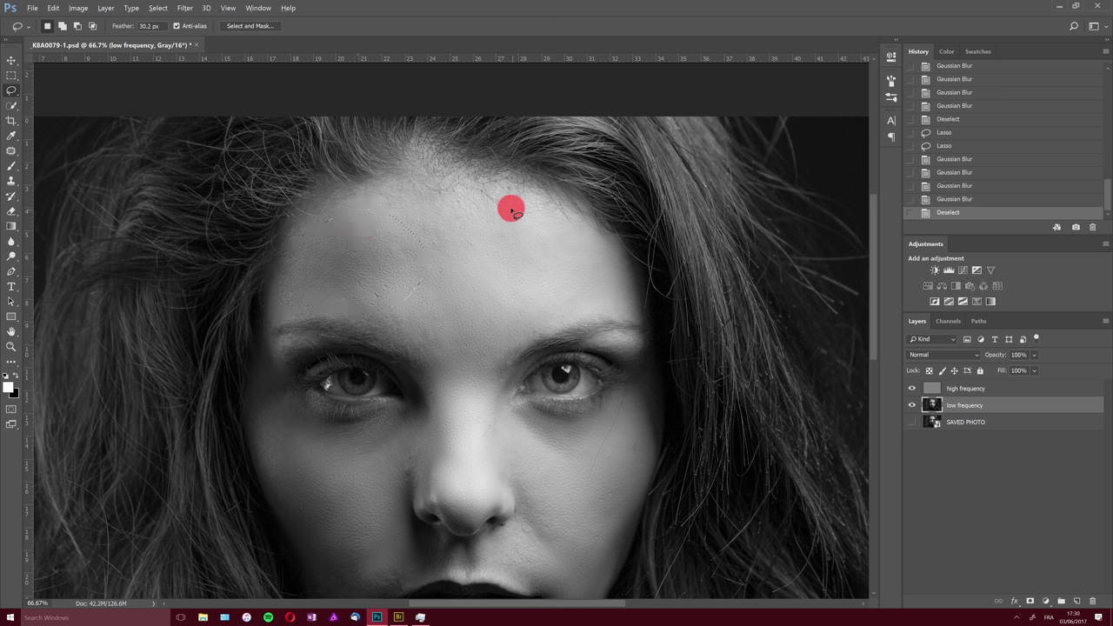
- Smooth the upper right forehead, the skin between the brows and the area above the right eyebrow with separate lassoed Gaussian Blur passes, deselecting after each
{"action": "mouse_move", "coordinate": [510, 206]}
{"action": "left_mouse_down"}
{"action": "mouse_move", "coordinate": [484, 233]}
{"action": "mouse_move", "coordinate": [573, 256]}
{"action": "mouse_move", "coordinate": [568, 214]}
{"action": "mouse_move", "coordinate": [518, 192]}
{"action": "mouse_move", "coordinate": [496, 207]}
{"action": "mouse_move", "coordinate": [510, 231]}
{"action": "left_mouse_up"}
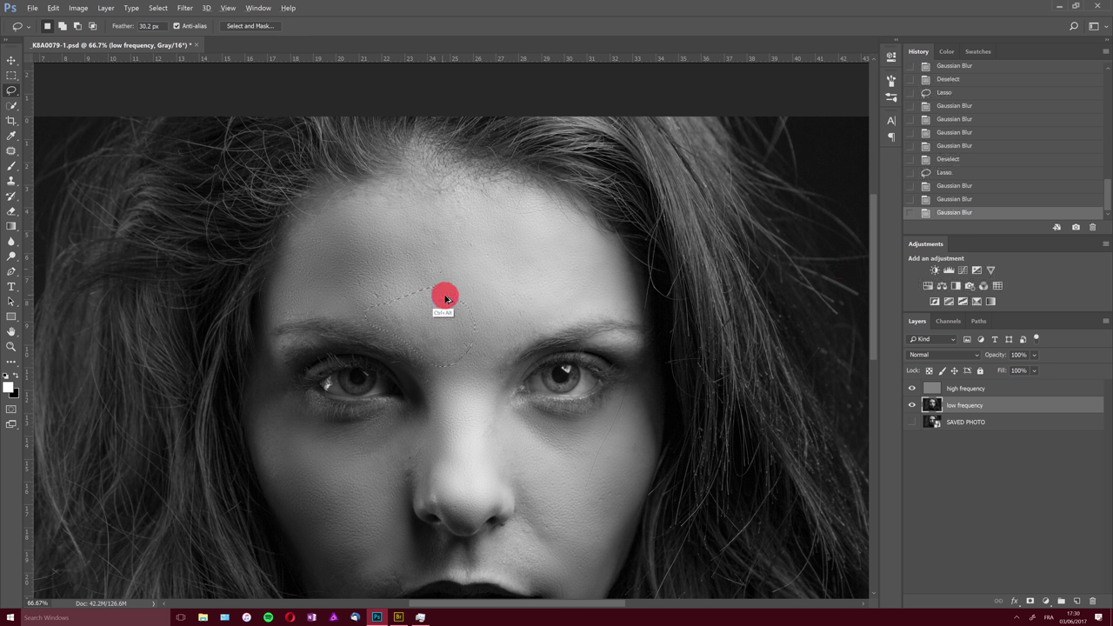
{"action": "mouse_move", "coordinate": [557, 280]}
{"action": "left_mouse_down"}
{"action": "mouse_move", "coordinate": [527, 348]}
{"action": "mouse_move", "coordinate": [626, 312]}
{"action": "mouse_move", "coordinate": [589, 276]}
{"action": "left_mouse_up"}
{"action": "key", "text": "ctrl+f"}
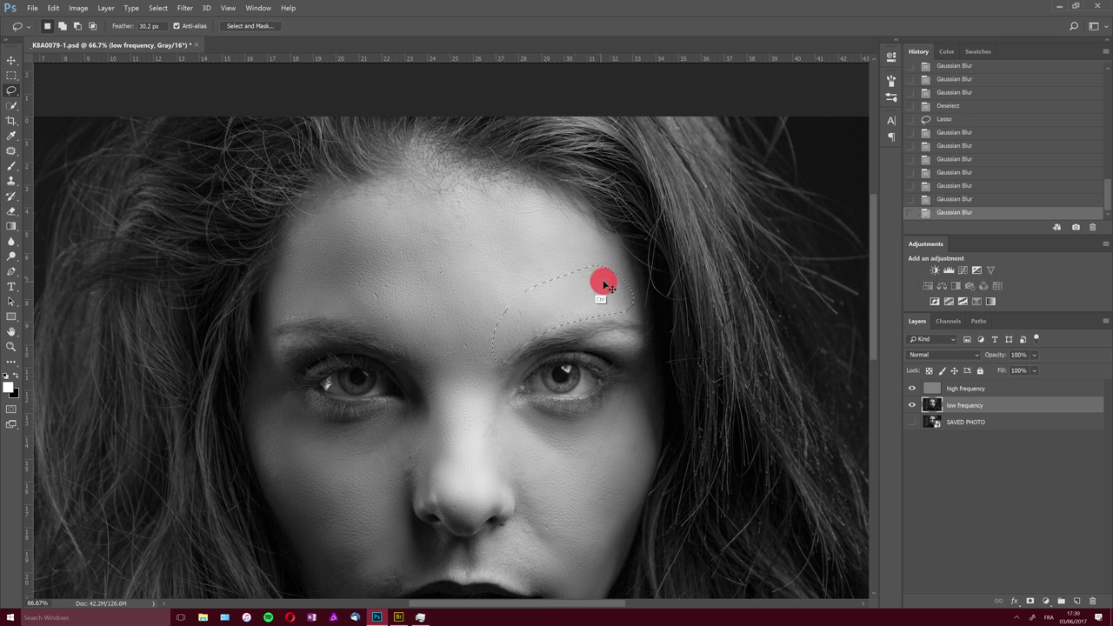
{"action": "key", "text": "ctrl+d"}
- Lasso the skin between the right nostril and the right cheek and reapply the Gaussian Blur six times
{"action": "left_click_drag", "start_coordinate": [873, 204], "coordinate": [861, 255]}
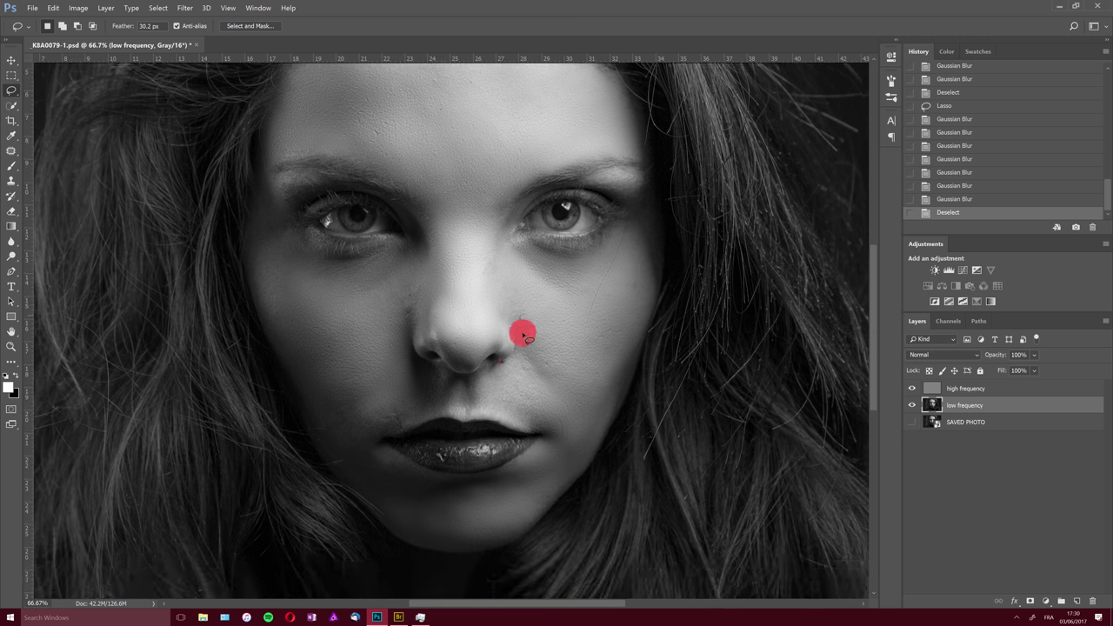
{"action": "mouse_move", "coordinate": [522, 335]}
{"action": "left_mouse_down"}
{"action": "mouse_move", "coordinate": [485, 388]}
{"action": "mouse_move", "coordinate": [514, 405]}
{"action": "mouse_move", "coordinate": [561, 404]}
{"action": "mouse_move", "coordinate": [541, 318]}
{"action": "left_mouse_up"}
{"action": "key", "text": "ctrl+f"}
{"action": "key", "text": "ctrl+f"}
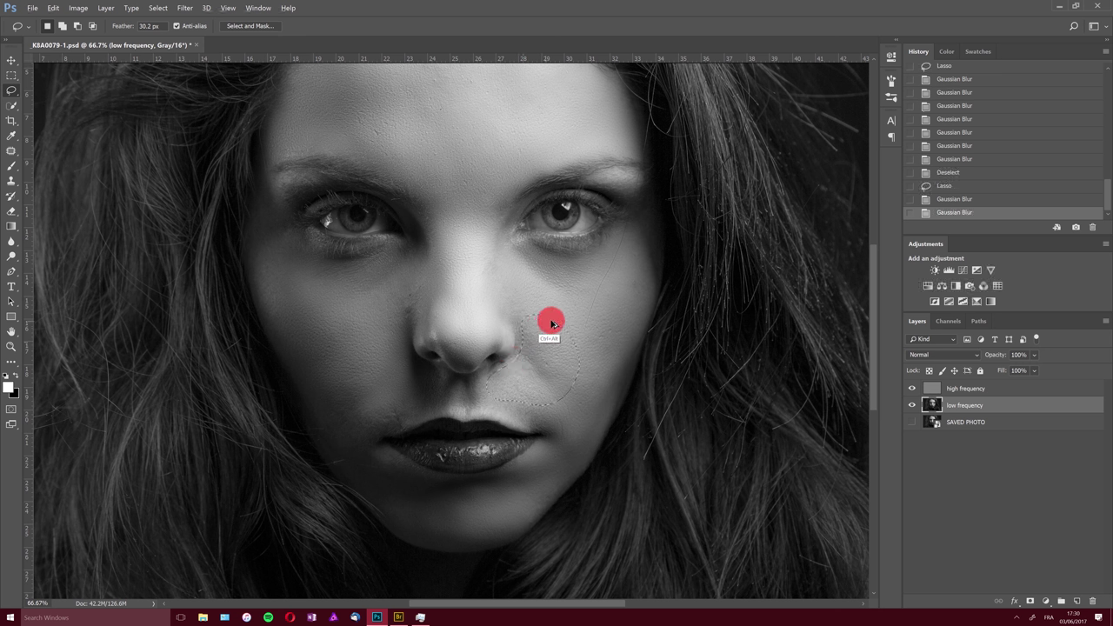
{"action": "key", "text": "ctrl+f"}
{"action": "key", "text": "ctrl+f"}
{"action": "key", "text": "ctrl+f"}
{"action": "key", "text": "ctrl+f"}
- Lasso the skin beside the nose near the right eye's inner corner, reapply the Gaussian Blur four times, and deselect
{"action": "mouse_move", "coordinate": [517, 228]}
{"action": "left_mouse_down"}
{"action": "mouse_move", "coordinate": [479, 218]}
{"action": "mouse_move", "coordinate": [535, 291]}
{"action": "mouse_move", "coordinate": [490, 226]}
{"action": "mouse_move", "coordinate": [512, 235]}
{"action": "left_mouse_up"}
{"action": "key", "text": "ctrl+f"}
{"action": "key", "text": "ctrl+f"}
{"action": "key", "text": "ctrl+f"}
{"action": "key", "text": "ctrl+f"}
{"action": "key", "text": "ctrl+d"}
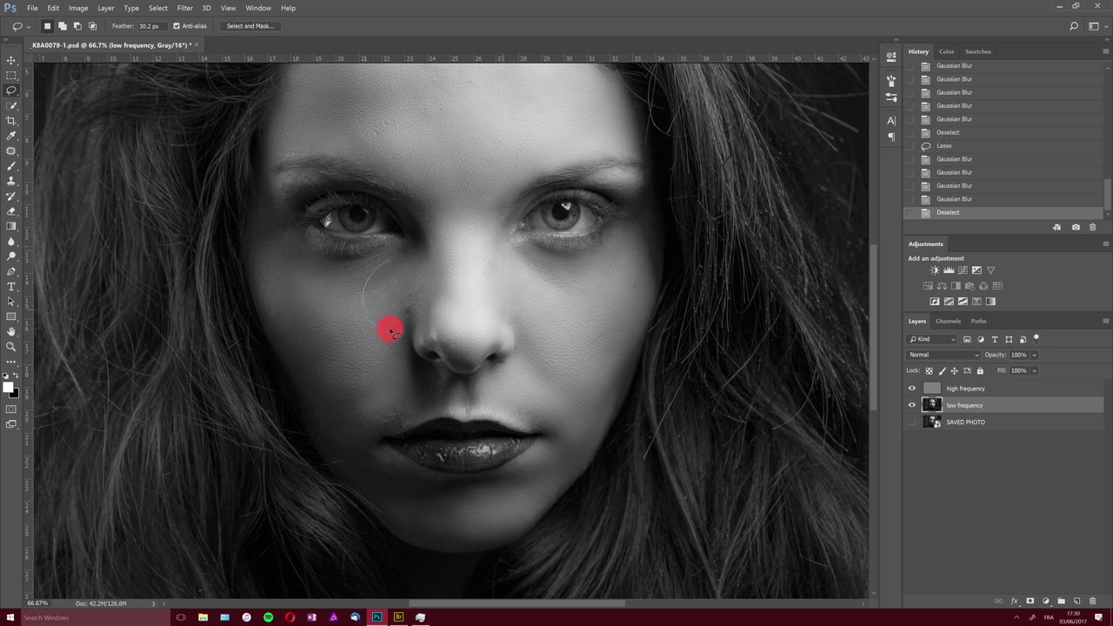
- Lasso the skin between the left eye and the side of the nose, reapply the Gaussian Blur three times, and deselect
{"action": "left_click_drag", "start_coordinate": [435, 272], "coordinate": [428, 273]}
{"action": "key", "text": "ctrl+f"}
{"action": "key", "text": "ctrl+f"}
{"action": "key", "text": "ctrl+f"}
{"action": "key", "text": "ctrl+d"}
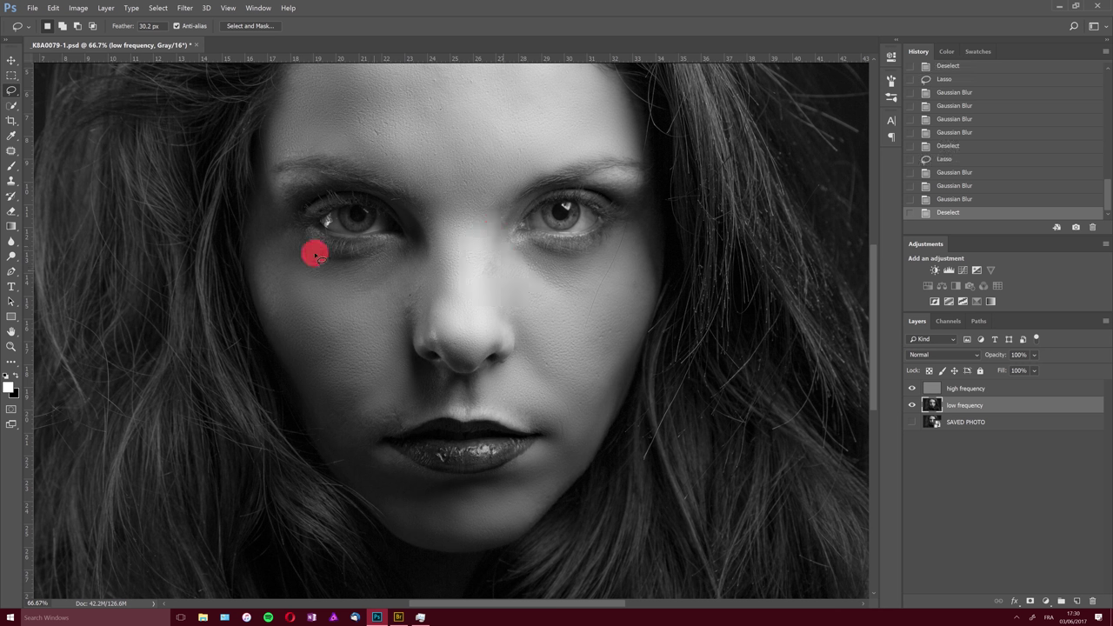
- Lasso the outer edge of the left cheek below the eye, reapply the Gaussian Blur four times, and deselect
{"action": "left_click_drag", "start_coordinate": [262, 249], "coordinate": [282, 320]}
{"action": "left_click_drag", "start_coordinate": [293, 259], "coordinate": [305, 249]}
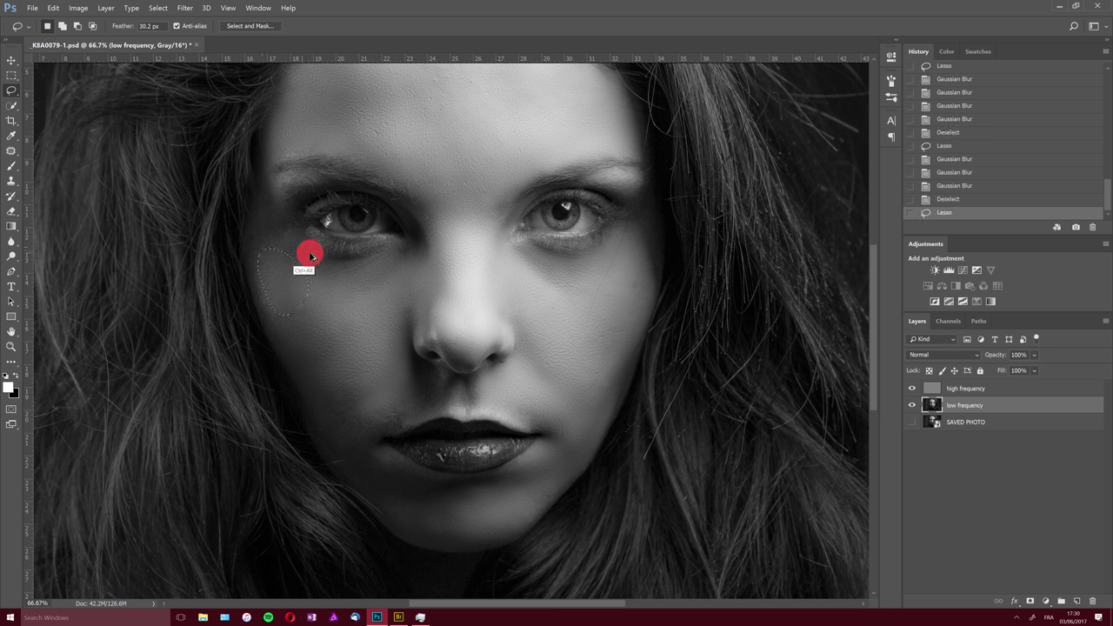
{"action": "key", "text": "ctrl+f"}
{"action": "key", "text": "ctrl+f"}
{"action": "key", "text": "ctrl+f"}
{"action": "key", "text": "ctrl+f"}
{"action": "key", "text": "ctrl+d"}
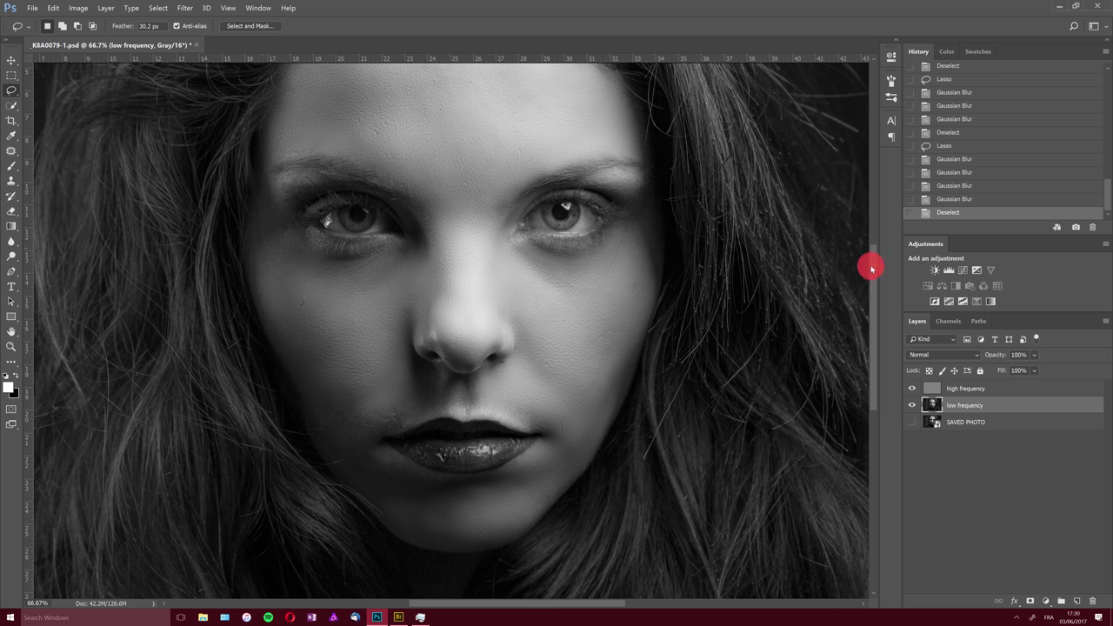
- Examine the smoothed skin over the whole portrait and close up around the forehead, eyes and nose
{"action": "mouse_move", "coordinate": [871, 264]}
{"action": "left_mouse_down"}
{"action": "mouse_move", "coordinate": [866, 208]}
{"action": "mouse_move", "coordinate": [869, 271]}
{"action": "left_mouse_up"}
{"action": "key", "text": "z"}
{"action": "left_click", "coordinate": [614, 311], "text": "alt"}
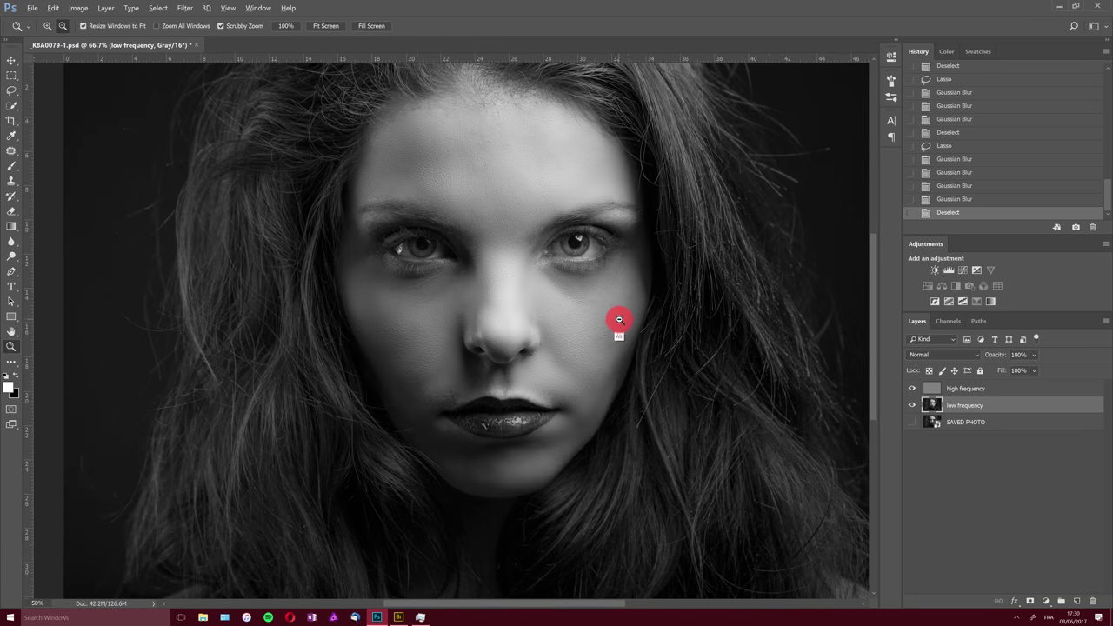
{"action": "left_click", "coordinate": [614, 311], "text": "alt"}
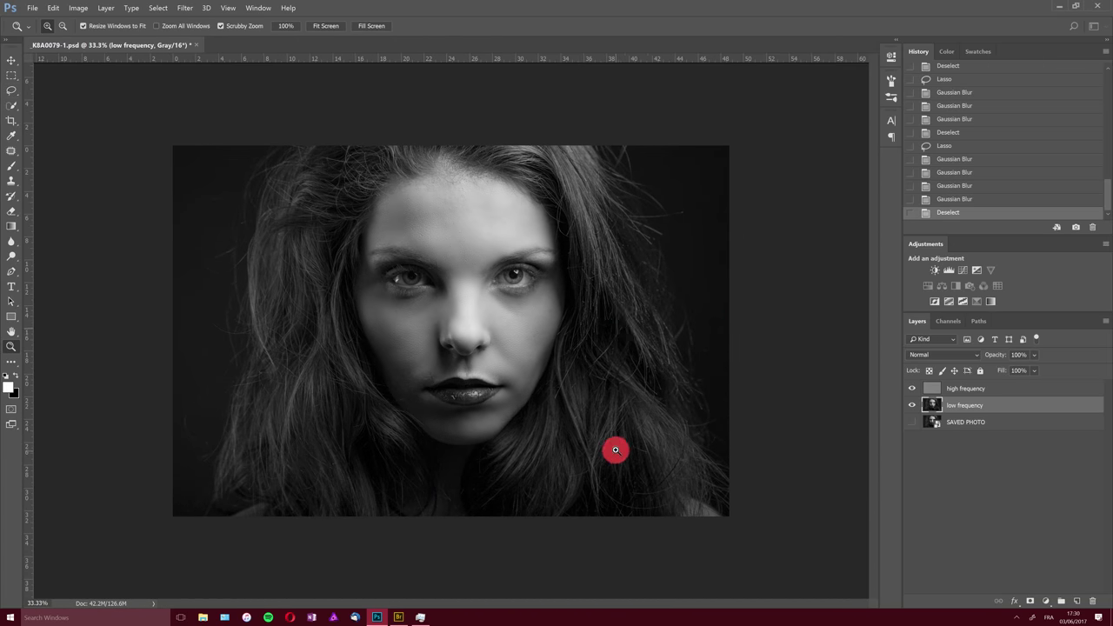
{"action": "left_click", "coordinate": [498, 307]}
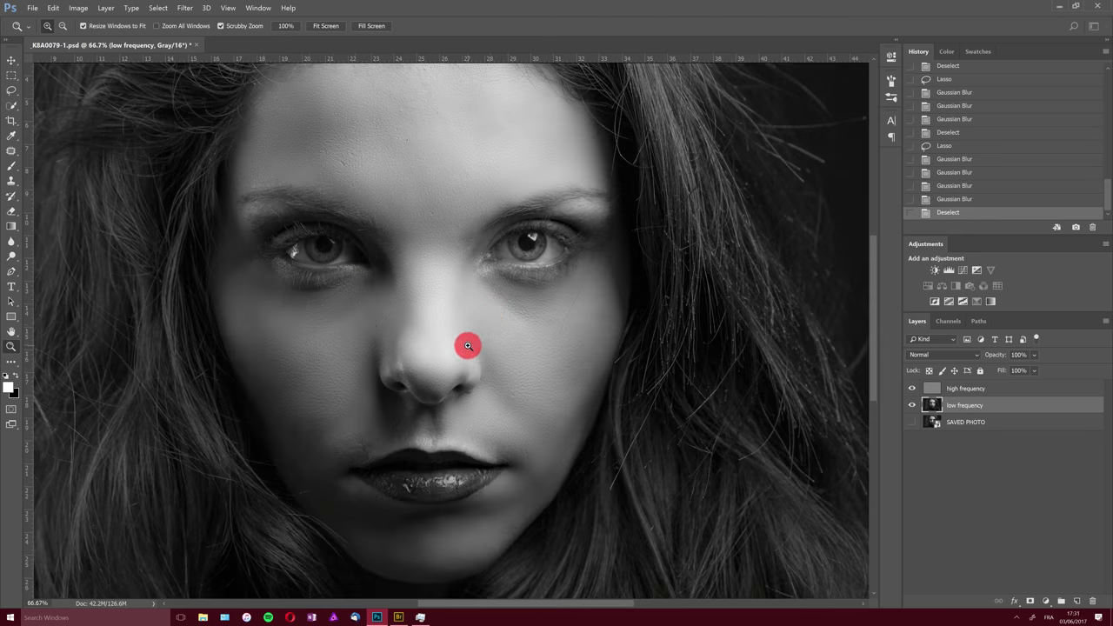
{"action": "left_click_drag", "start_coordinate": [346, 166], "coordinate": [394, 159]}
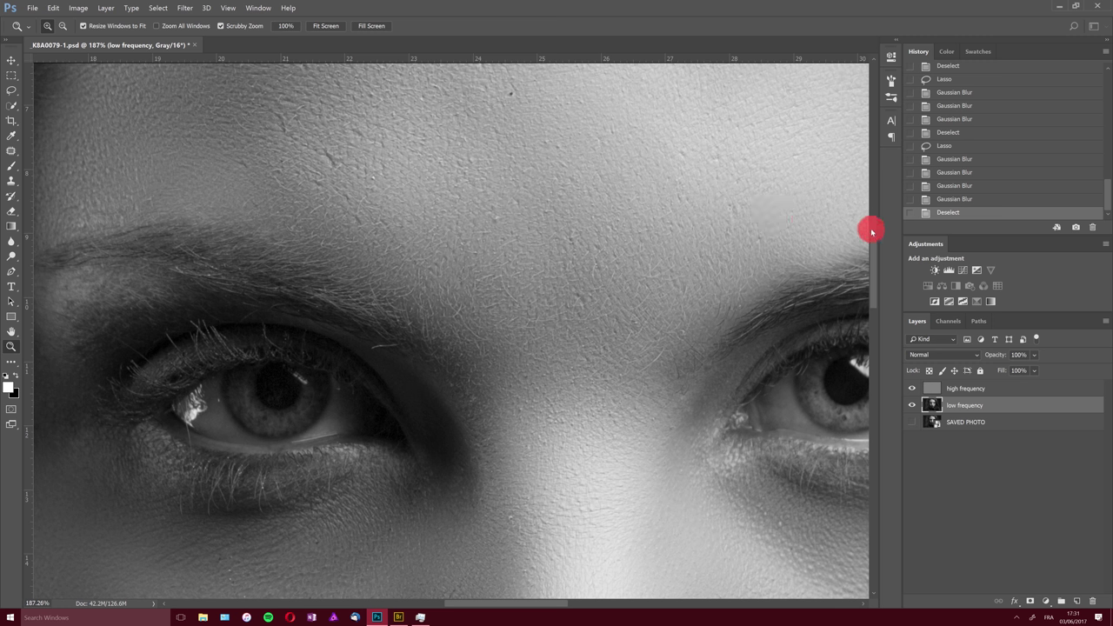
{"action": "left_click_drag", "start_coordinate": [871, 231], "coordinate": [836, 302]}
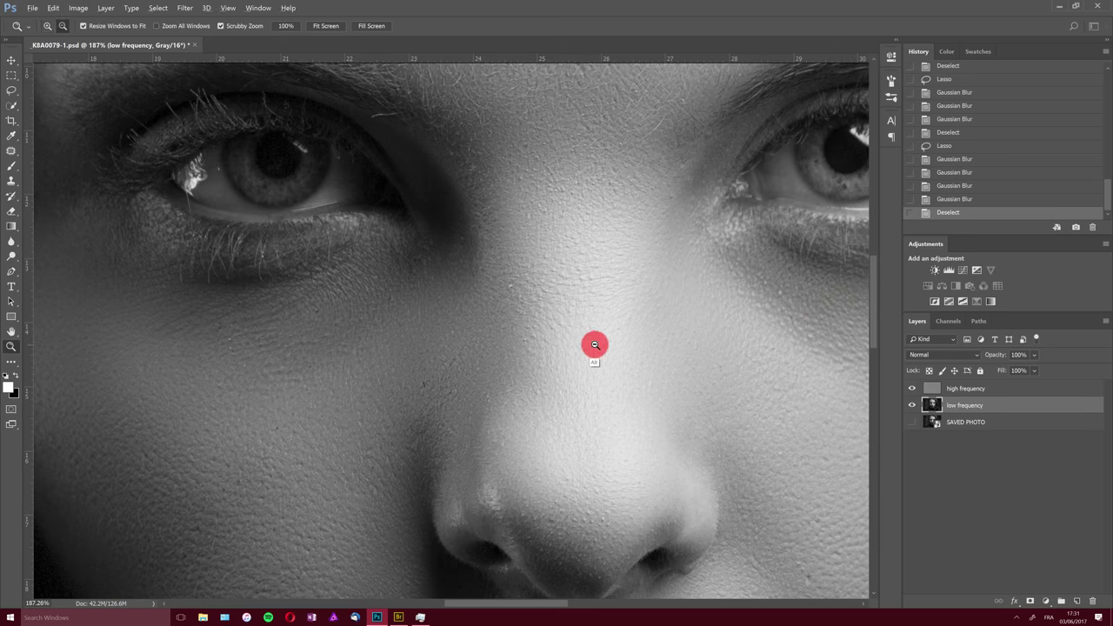
{"action": "left_click", "coordinate": [591, 343], "text": "alt"}
{"action": "key", "text": "ctrl+1"}
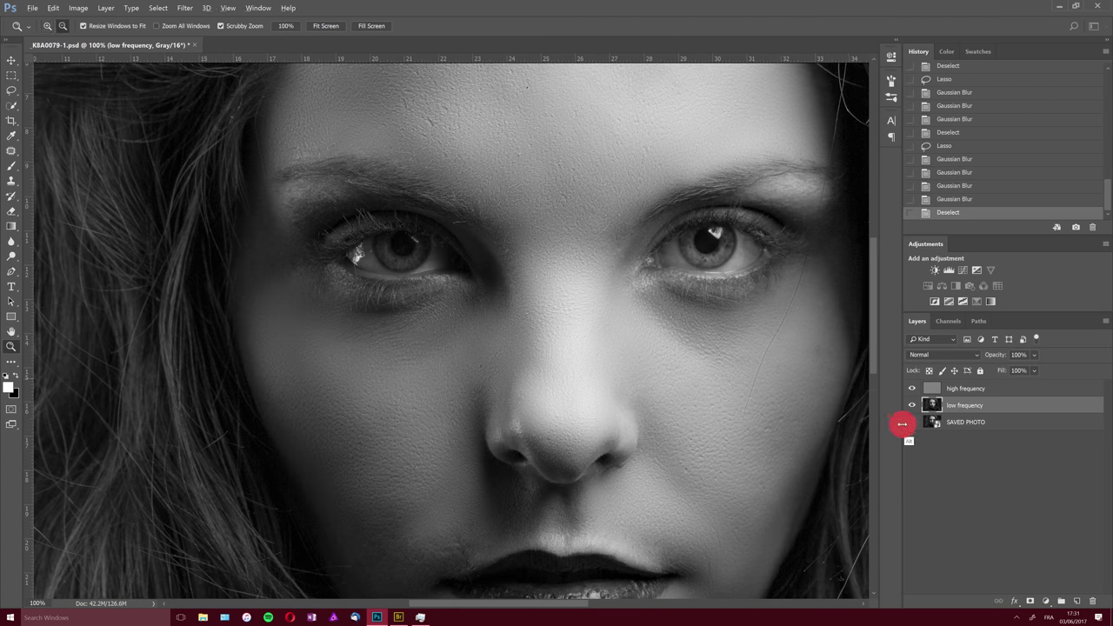
- Compare the retouched face with the original by showing only the SAVED PHOTO layer, and restore the frequency layers' visibility
{"action": "left_click", "coordinate": [911, 421], "text": "alt"}
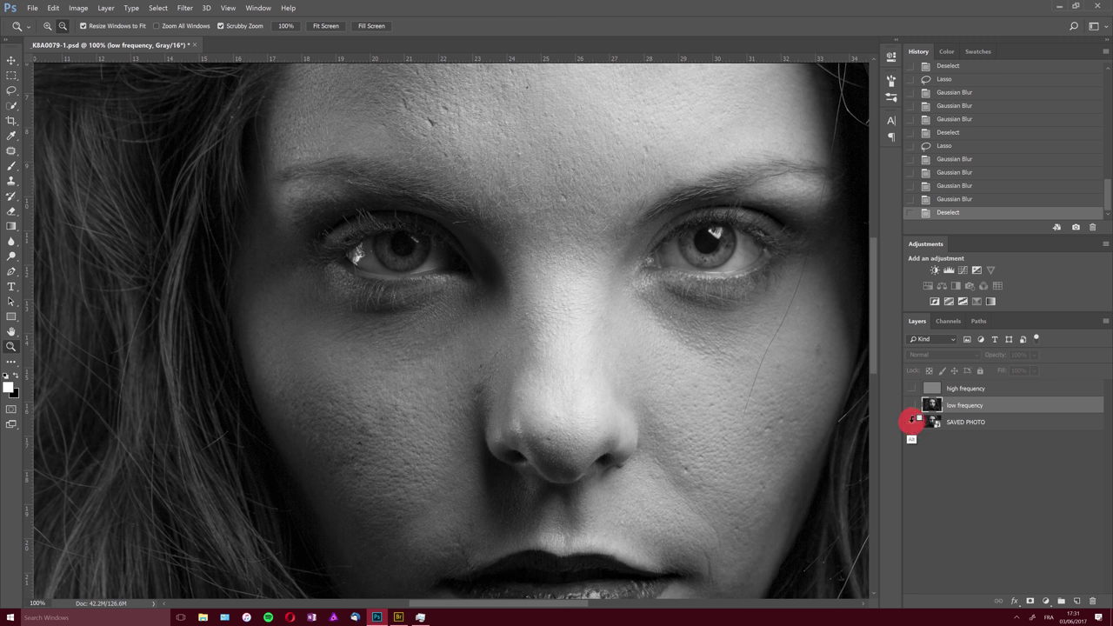
{"action": "left_click", "coordinate": [913, 422], "text": "alt"}
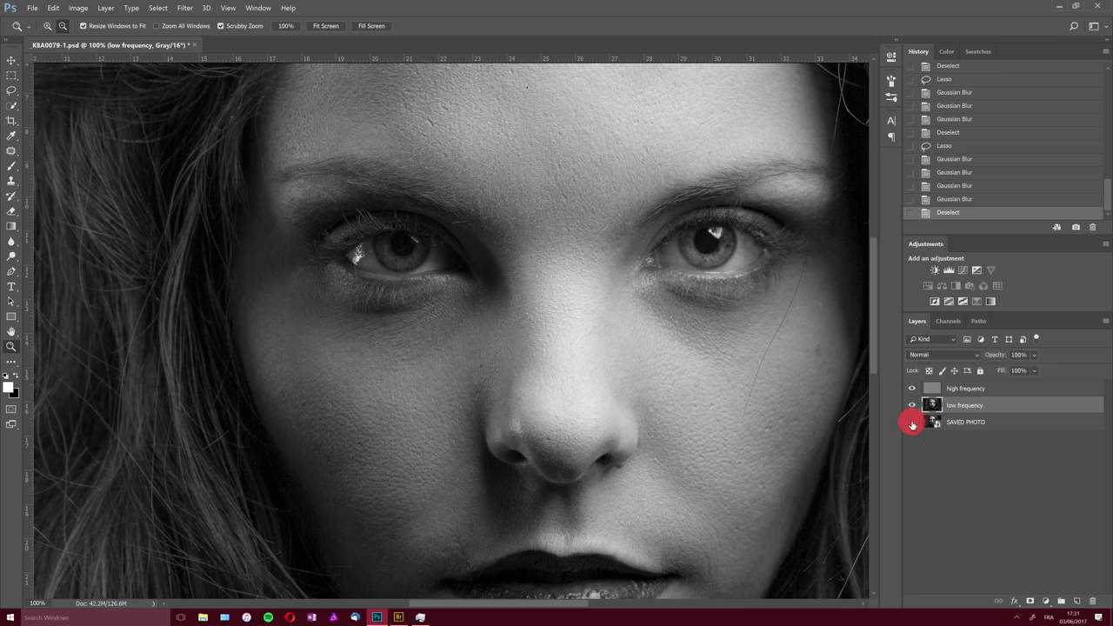
{"action": "left_click", "coordinate": [911, 422]}
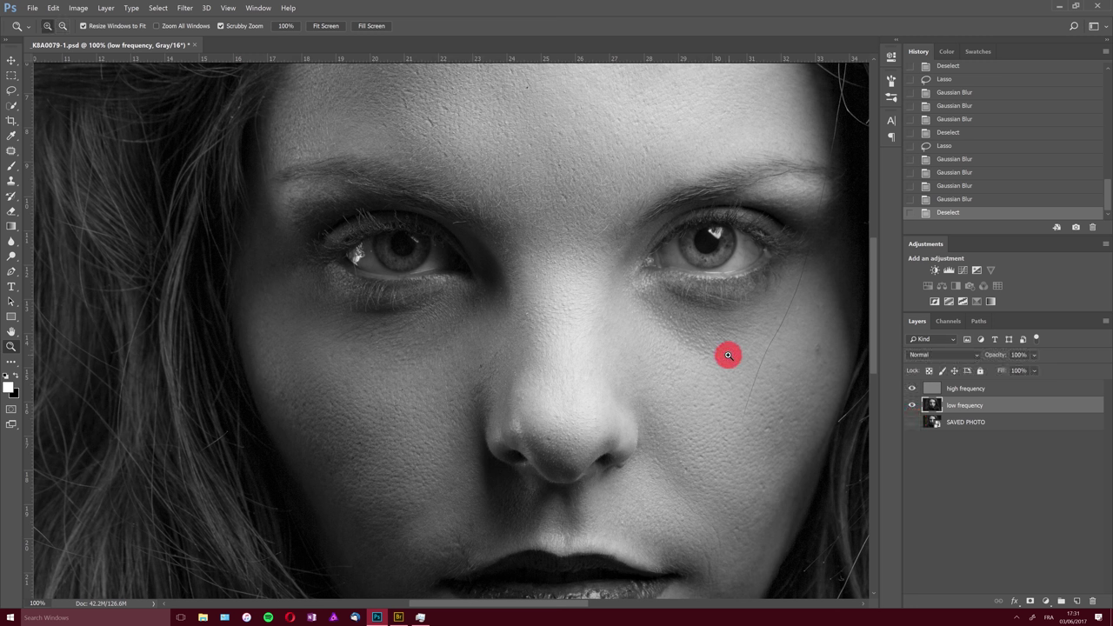
{"action": "left_click", "coordinate": [910, 390]}
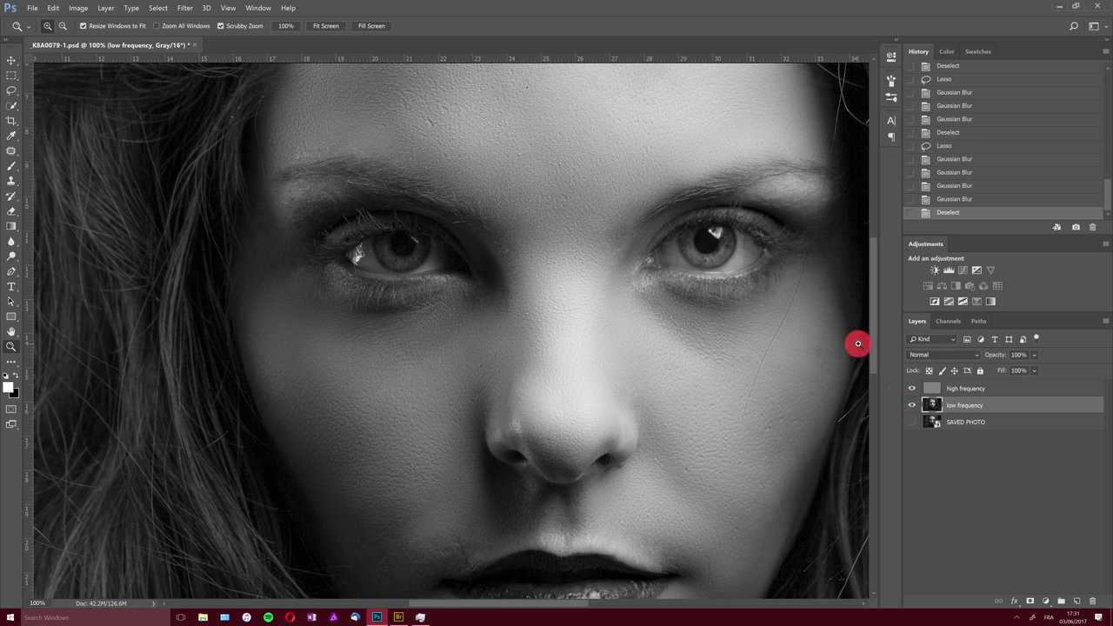
- Lasso the skin under the right eye, reapply the Gaussian Blur five times, and deselect
{"action": "key", "text": "l"}
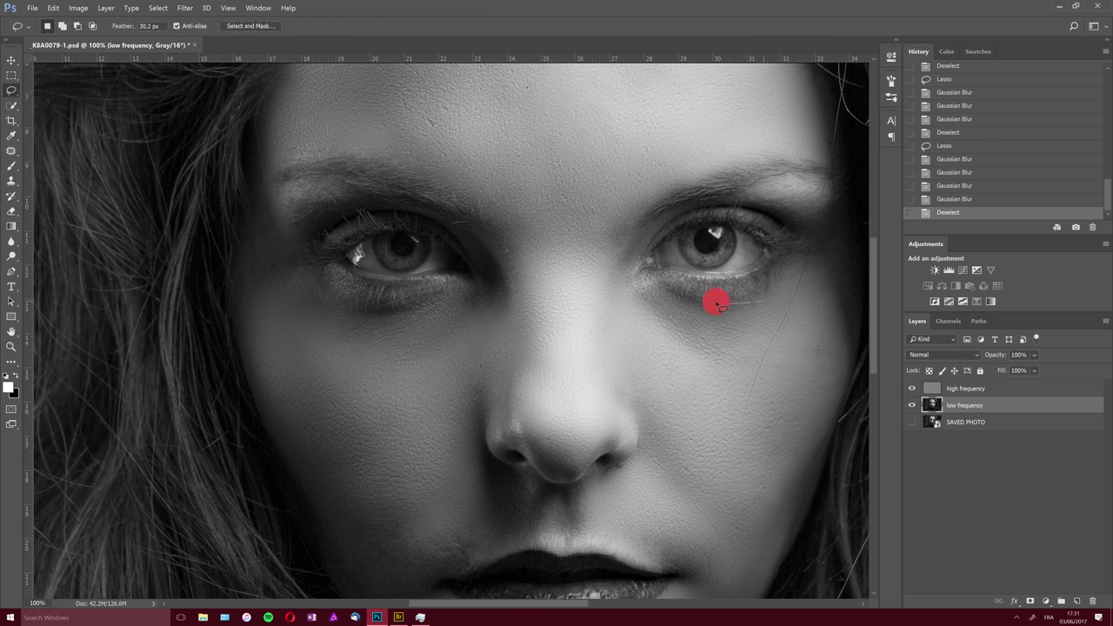
{"action": "mouse_move", "coordinate": [717, 303]}
{"action": "left_mouse_down"}
{"action": "mouse_move", "coordinate": [626, 316]}
{"action": "mouse_move", "coordinate": [628, 360]}
{"action": "mouse_move", "coordinate": [681, 398]}
{"action": "mouse_move", "coordinate": [735, 384]}
{"action": "mouse_move", "coordinate": [772, 307]}
{"action": "left_mouse_up"}
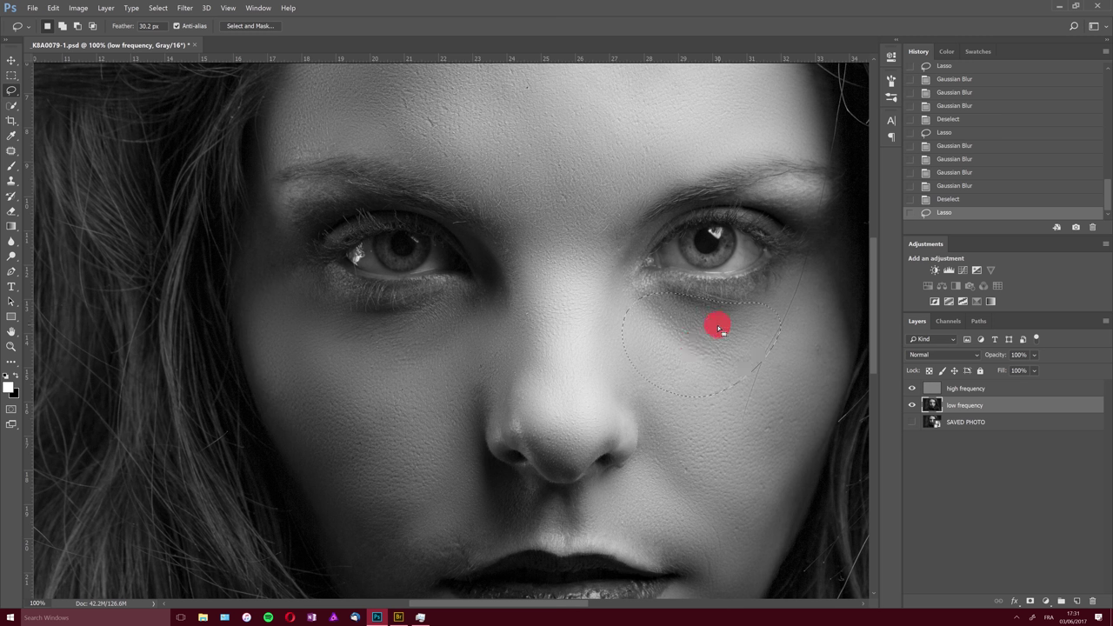
{"action": "key", "text": "ctrl+alt+f"}
{"action": "key", "text": "ctrl+alt+f"}
{"action": "key", "text": "ctrl+alt+f"}
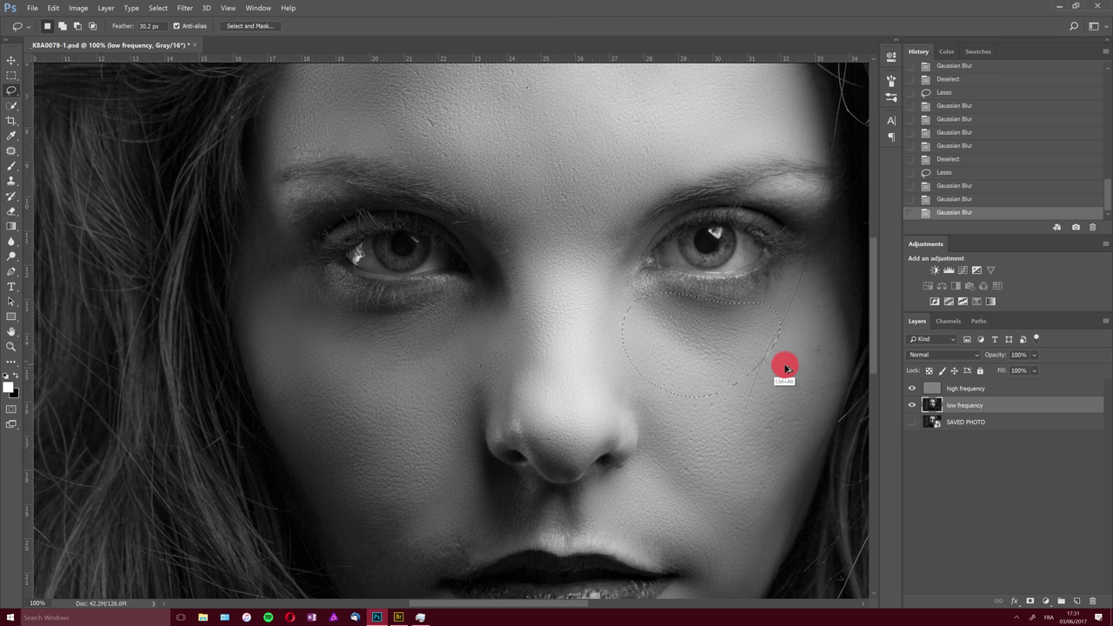
{"action": "key", "text": "ctrl+alt+f"}
{"action": "key", "text": "ctrl+alt+f"}
{"action": "key", "text": "ctrl+d"}
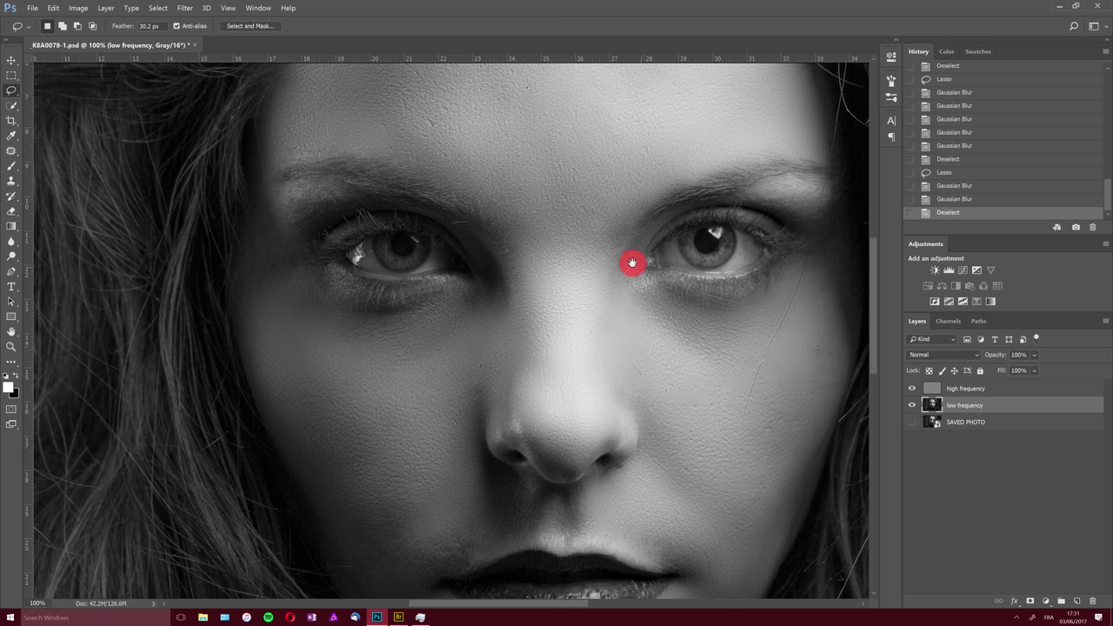
- Lasso the skin beside the left corner of the mouth on the low frequency layer, reapply the Gaussian Blur twice, and deselect
{"action": "left_click_drag", "start_coordinate": [631, 255], "coordinate": [541, 226]}
{"action": "left_click", "coordinate": [1012, 388]}
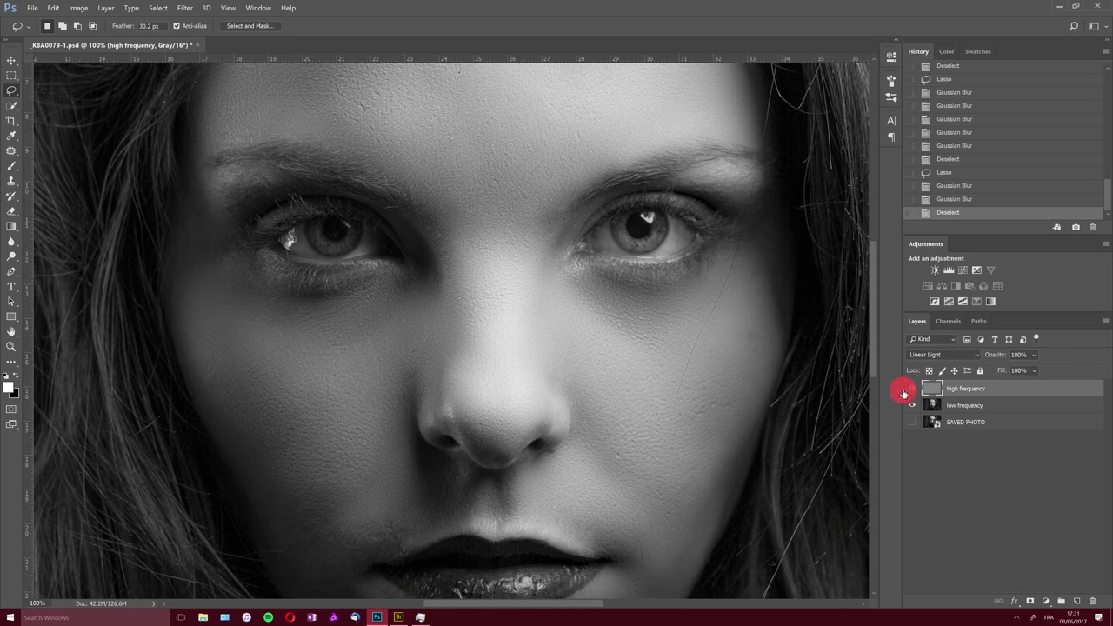
{"action": "left_click_drag", "start_coordinate": [436, 422], "coordinate": [407, 241]}
{"action": "key", "text": "alt+bracketleft"}
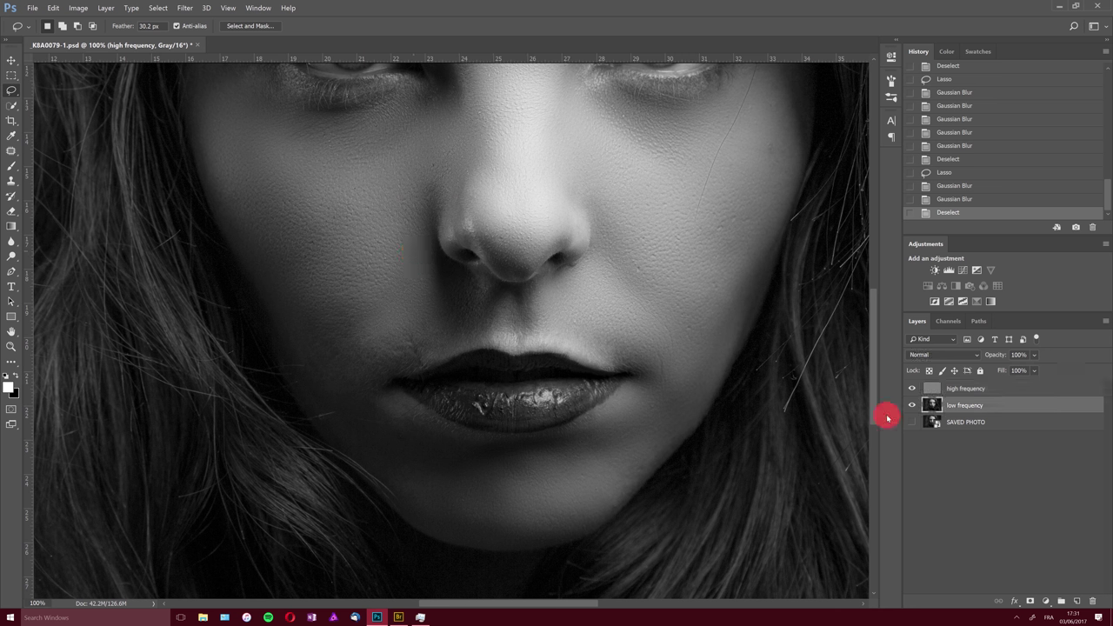
{"action": "mouse_move", "coordinate": [305, 349]}
{"action": "left_mouse_down"}
{"action": "mouse_move", "coordinate": [350, 435]}
{"action": "mouse_move", "coordinate": [425, 342]}
{"action": "mouse_move", "coordinate": [356, 306]}
{"action": "left_mouse_up"}
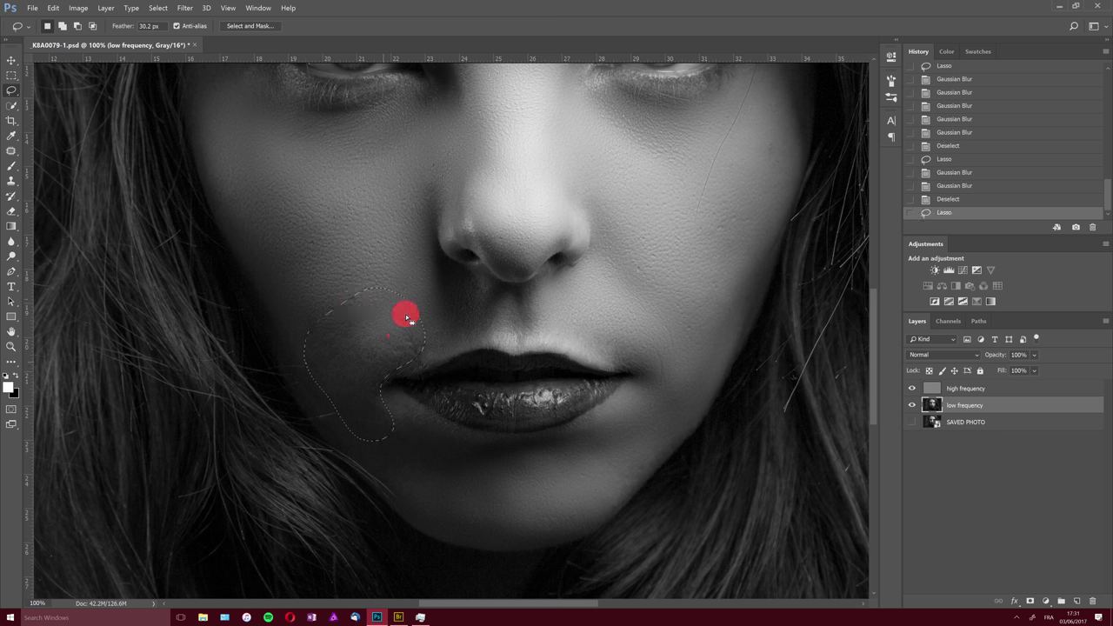
{"action": "key", "text": "ctrl+f"}
{"action": "key", "text": "ctrl+f"}
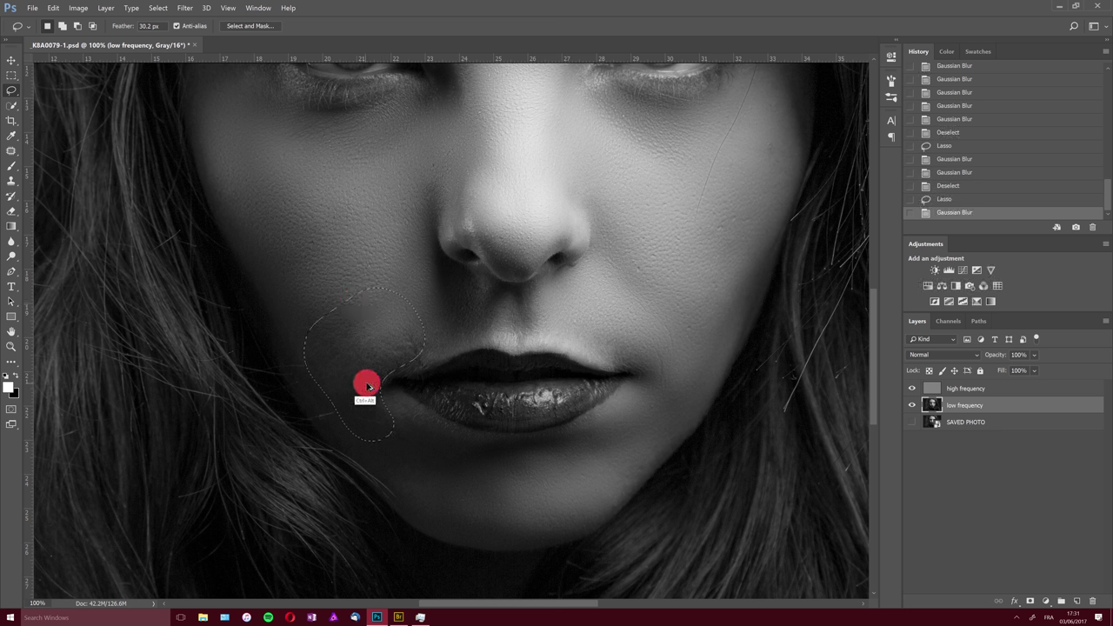
{"action": "key", "text": "ctrl+d"}
{"action": "key", "text": "ctrl+z"}
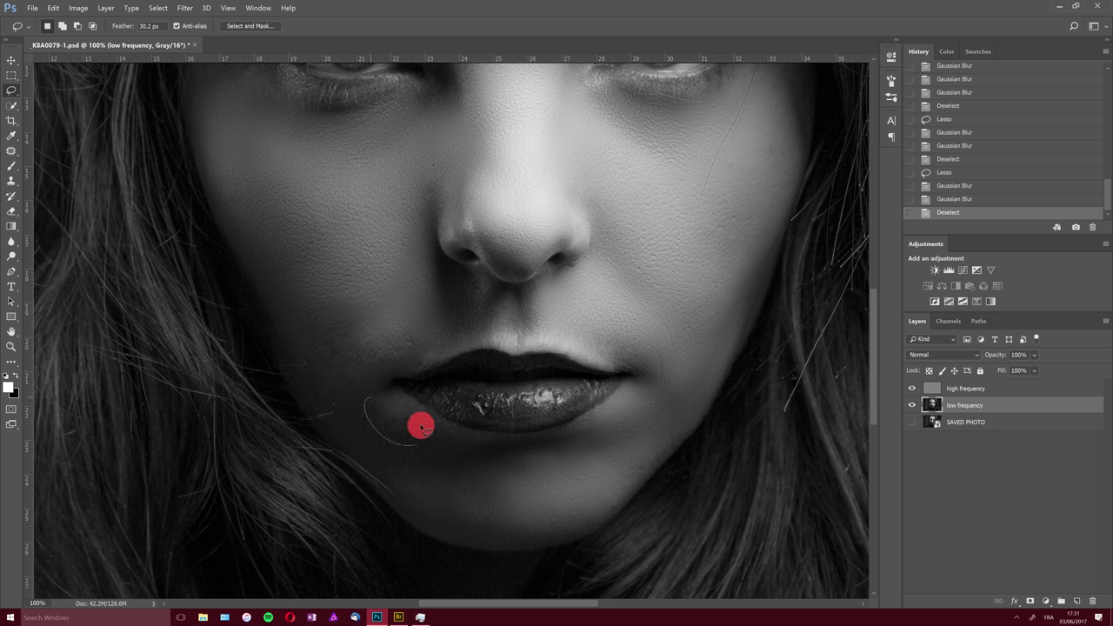
- Lasso and blur the skin just below the left mouth corner three times, and a chin selection five times, deselecting after each
{"action": "key", "text": "ctrl+f"}
{"action": "key", "text": "ctrl+d"}
{"action": "mouse_move", "coordinate": [422, 455]}
{"action": "left_mouse_down"}
{"action": "mouse_move", "coordinate": [391, 471]}
{"action": "mouse_move", "coordinate": [446, 506]}
{"action": "mouse_move", "coordinate": [408, 470]}
{"action": "left_mouse_up"}
{"action": "key", "text": "ctrl+f"}
{"action": "key", "text": "ctrl+f"}
{"action": "key", "text": "ctrl+f"}
{"action": "key", "text": "ctrl+f"}
{"action": "key", "text": "ctrl+f"}
{"action": "key", "text": "ctrl+d"}
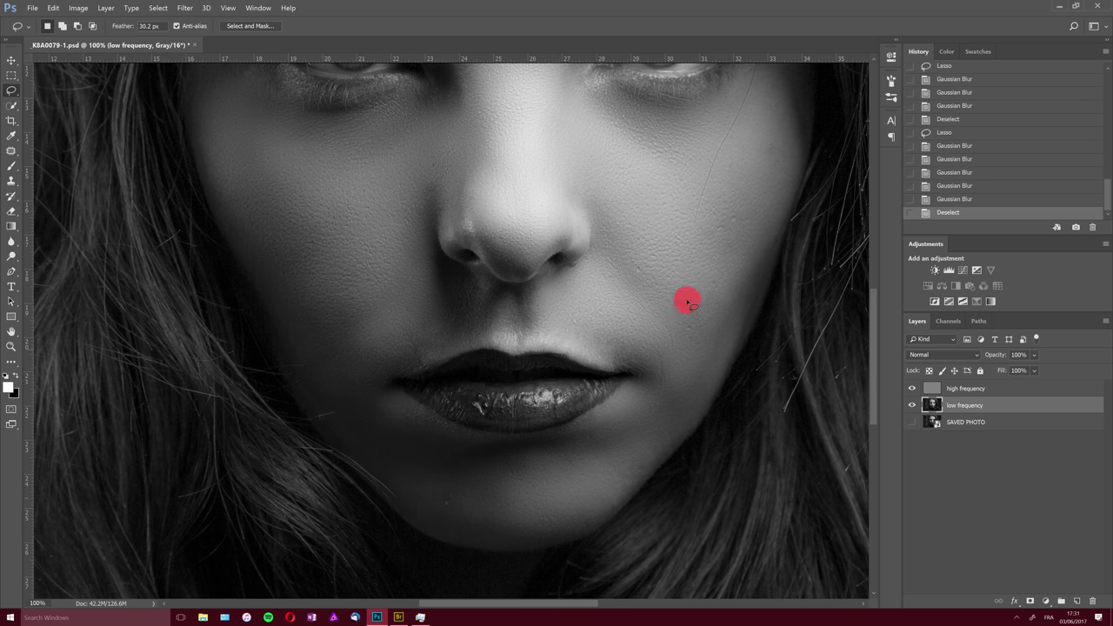
- Select the high frequency layer with the Clone Stamp tool, and view its texture alone by hiding and restoring the low frequency layer
{"action": "left_click_drag", "start_coordinate": [437, 216], "coordinate": [470, 376]}
{"action": "left_click", "coordinate": [972, 390]}
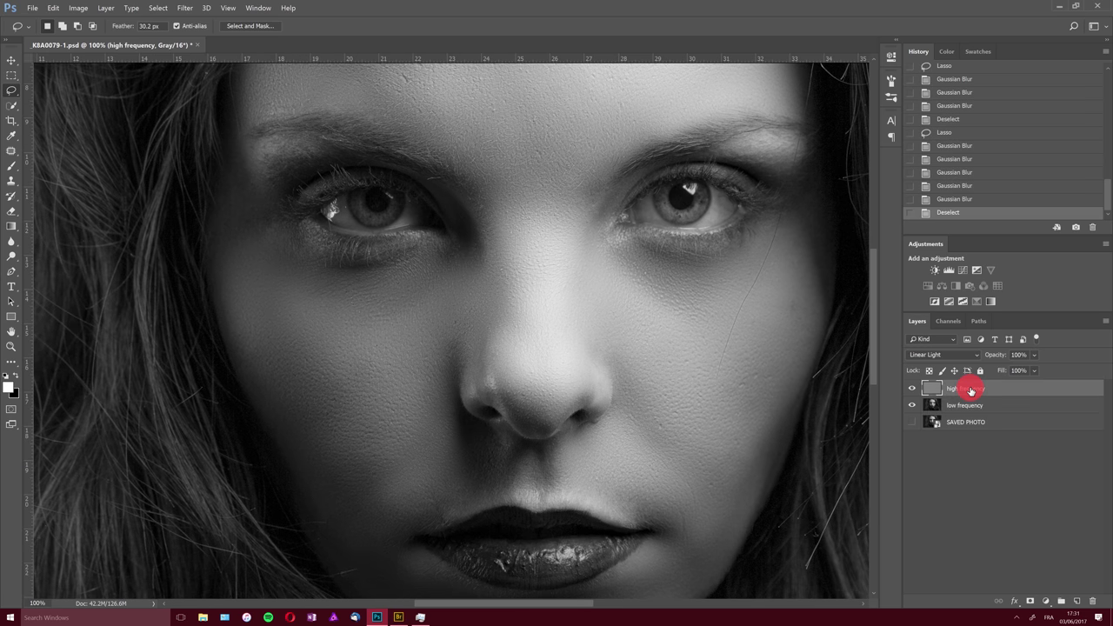
{"action": "key", "text": "s"}
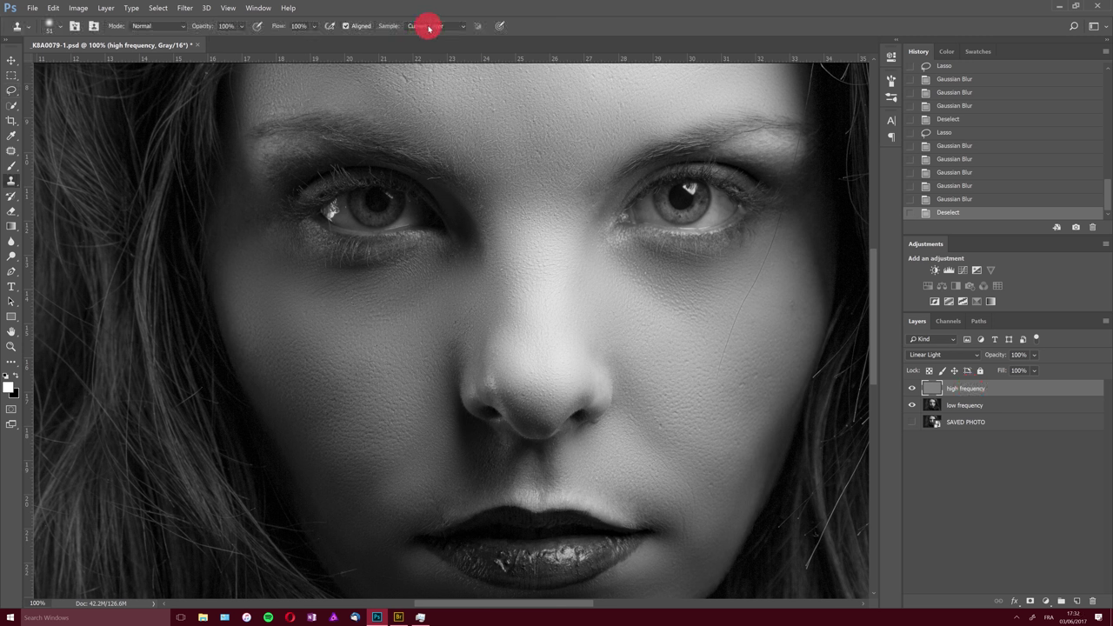
{"action": "left_click", "coordinate": [912, 405]}
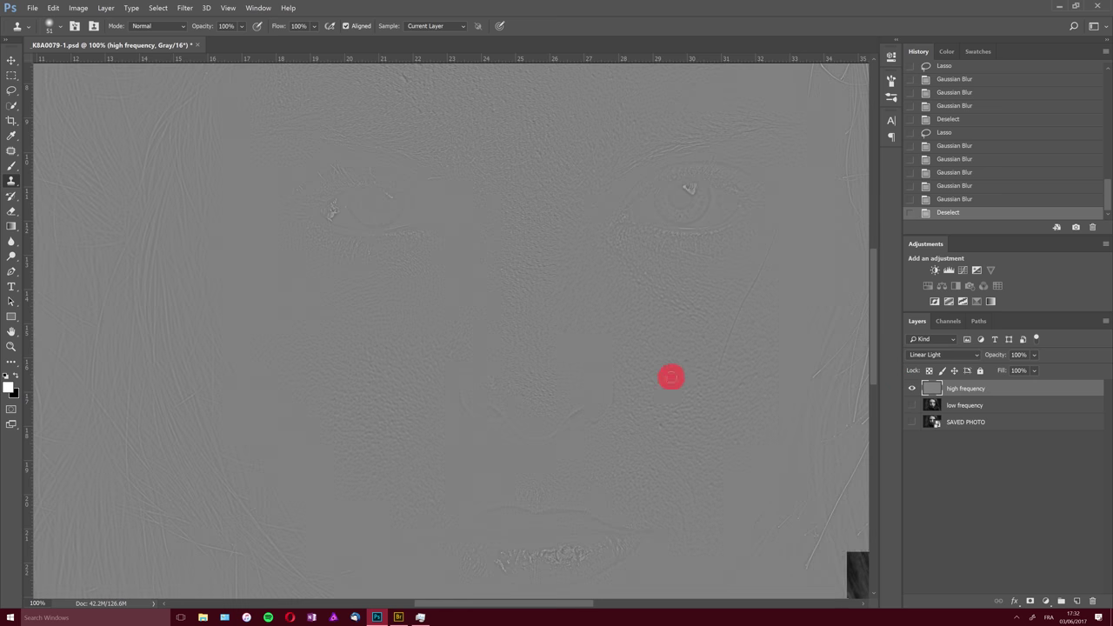
{"action": "left_click", "coordinate": [912, 406]}
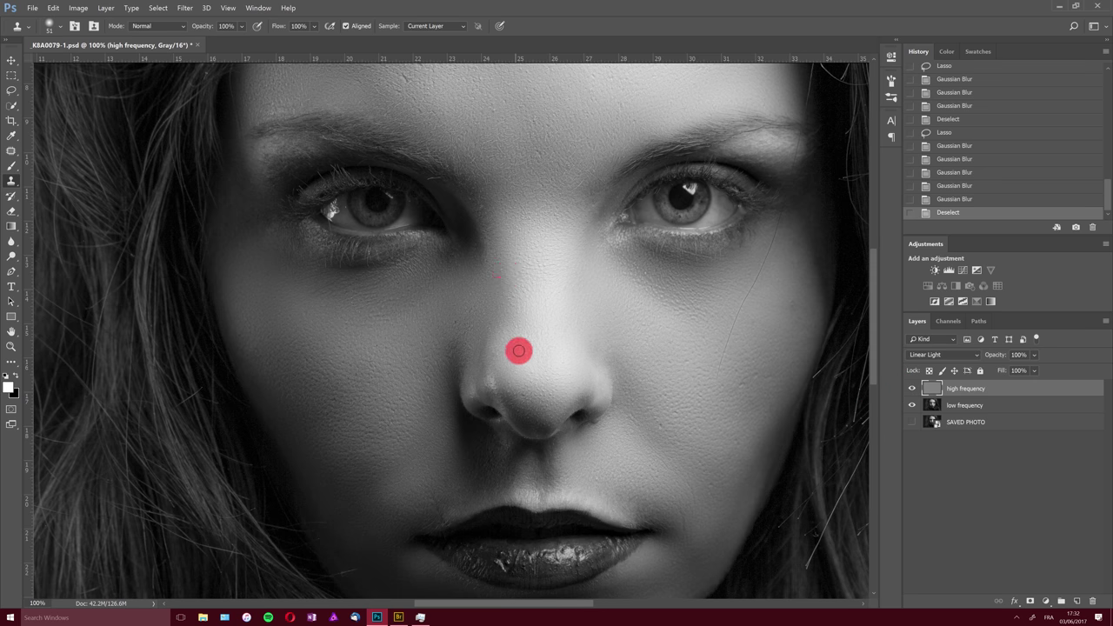
- Try the Clone Stamp with sampling set to Current & Below on the forehead above the left eyebrow, and undo the stroke
{"action": "left_click", "coordinate": [442, 26]}
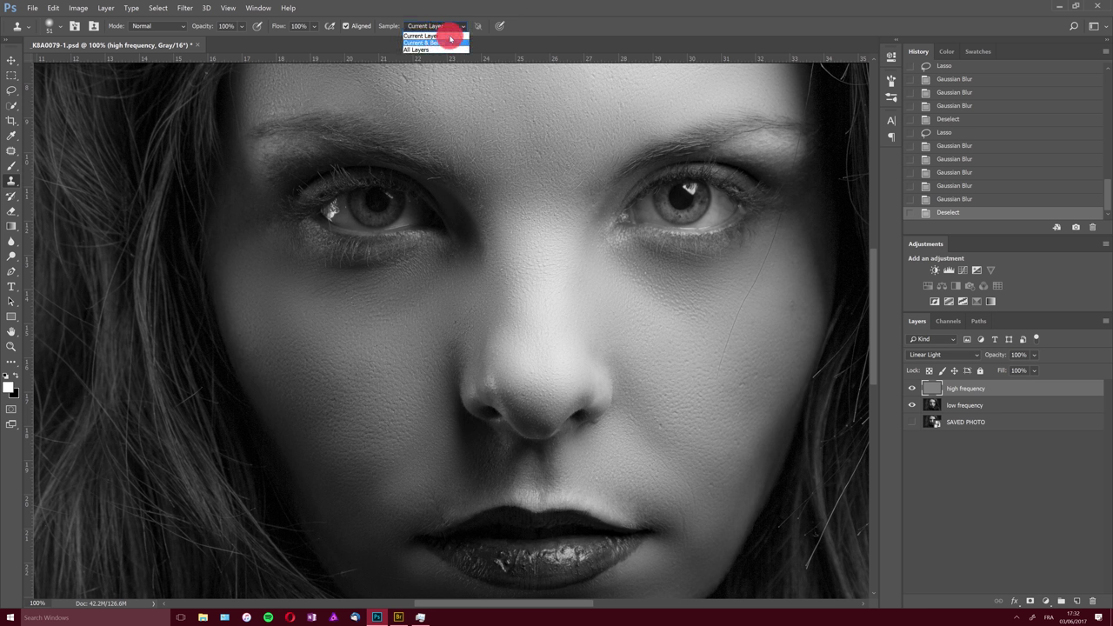
{"action": "left_click", "coordinate": [447, 36]}
{"action": "left_click", "coordinate": [442, 26]}
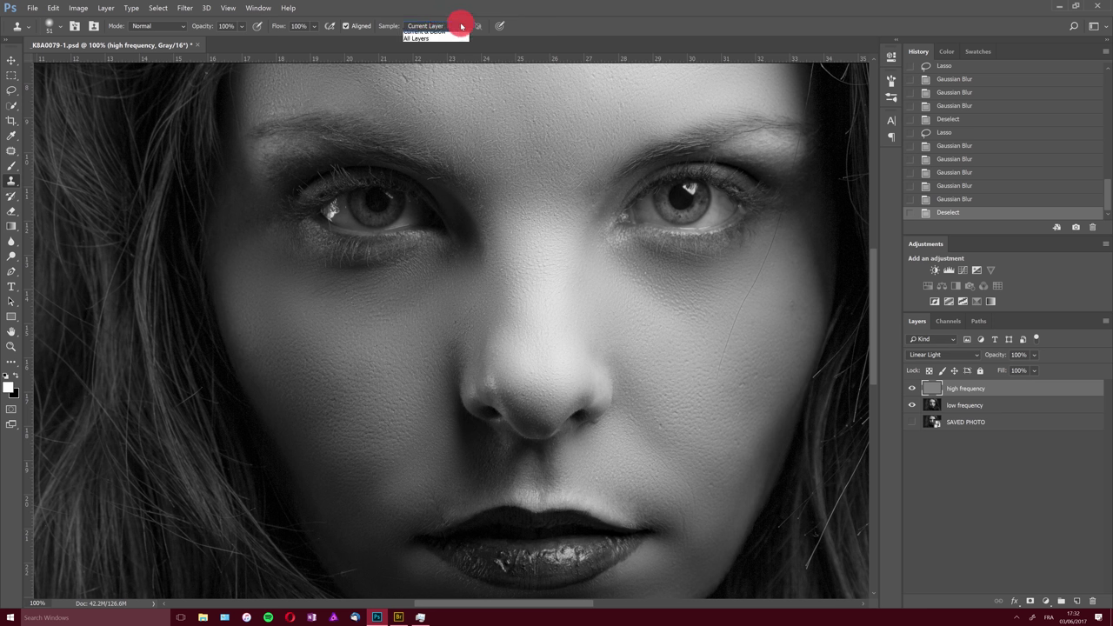
{"action": "left_click", "coordinate": [426, 42]}
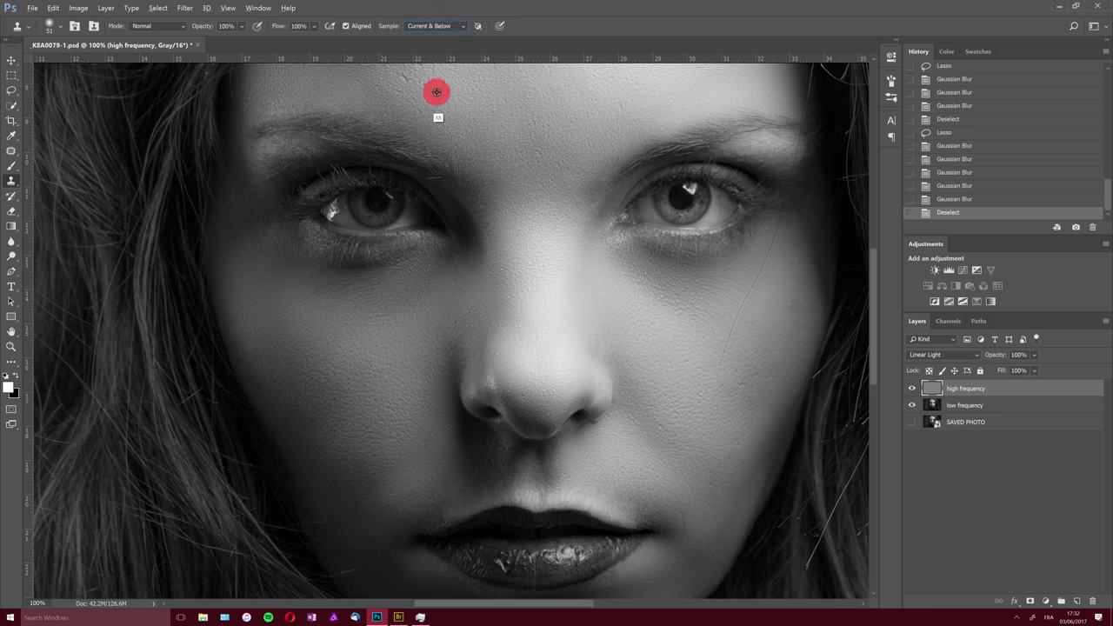
{"action": "left_click_drag", "start_coordinate": [454, 114], "coordinate": [455, 184]}
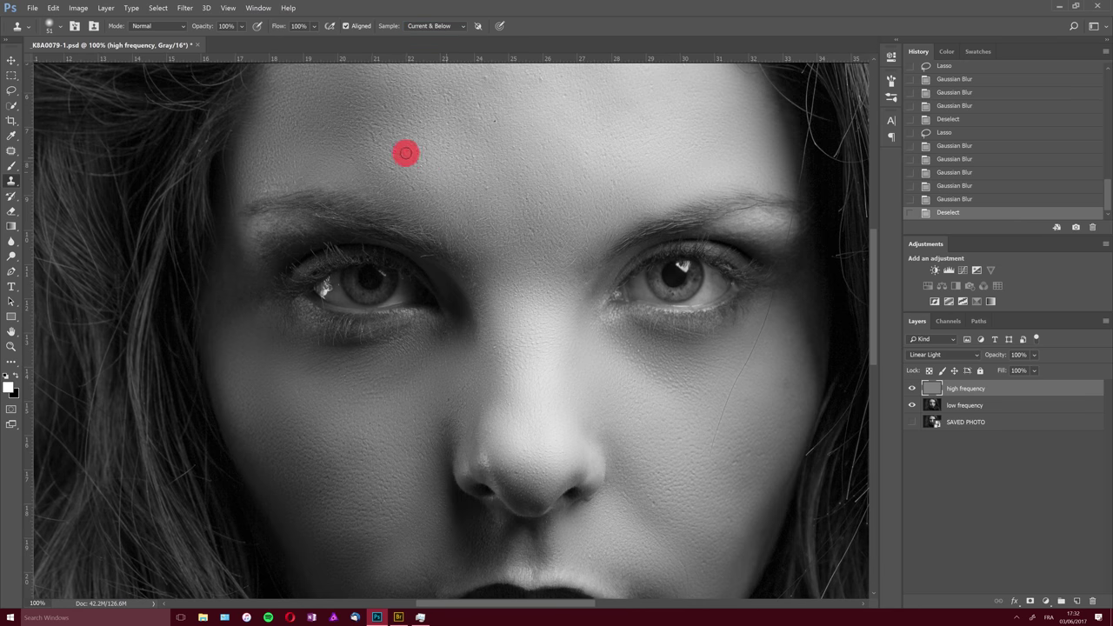
{"action": "left_click", "coordinate": [401, 157]}
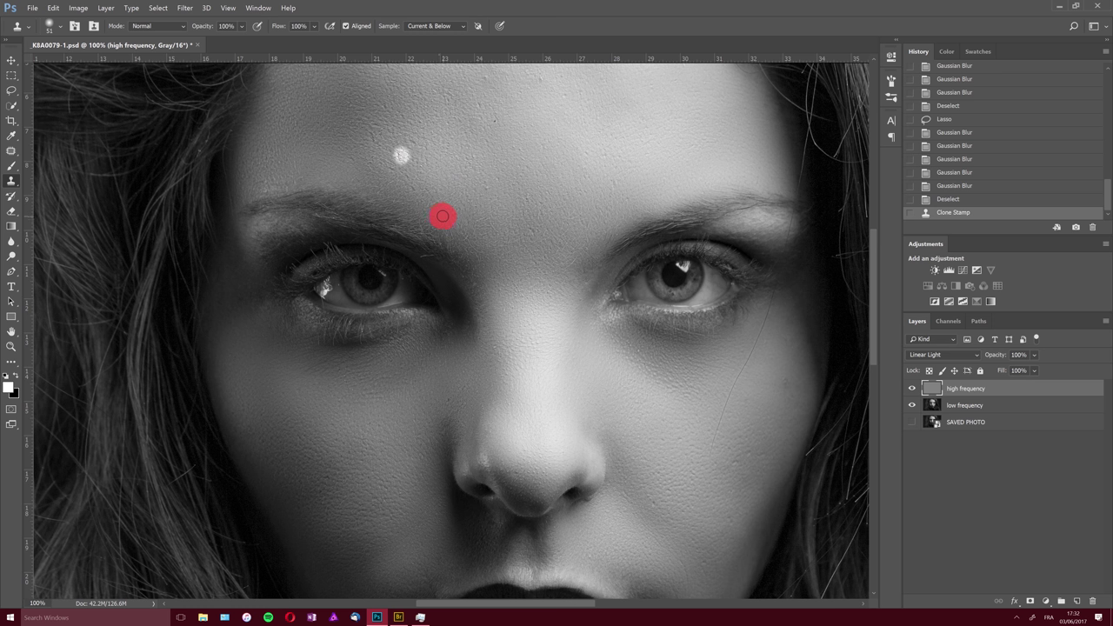
{"action": "key", "text": "ctrl+z"}
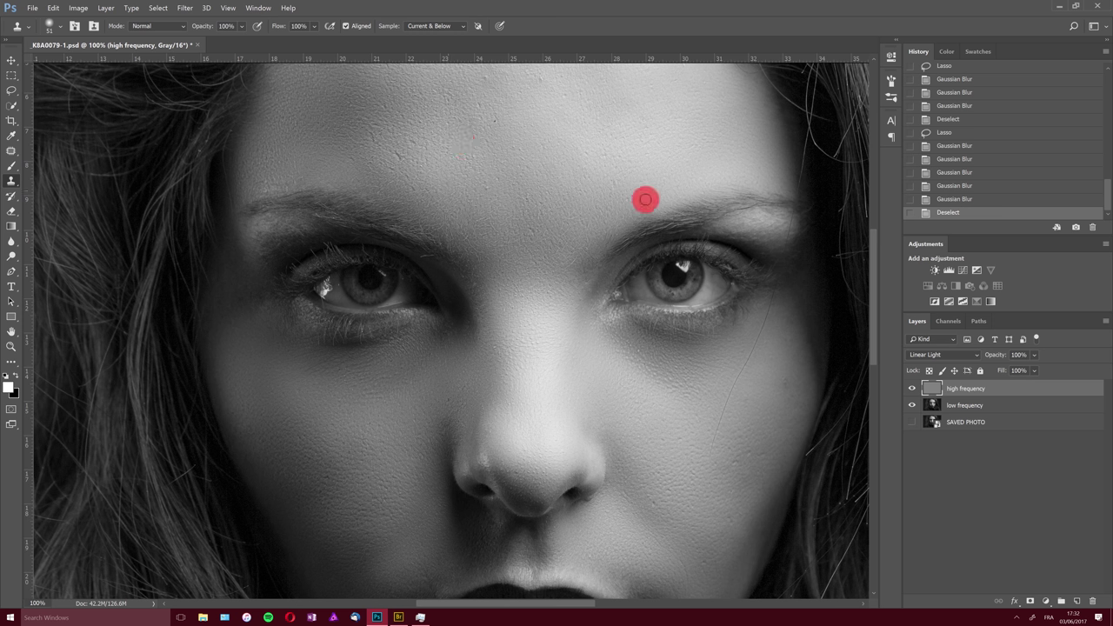
- Set the Clone Stamp to sample Current Layer and clone clean skin texture over small blemishes on the forehead
{"action": "left_click", "coordinate": [457, 25]}
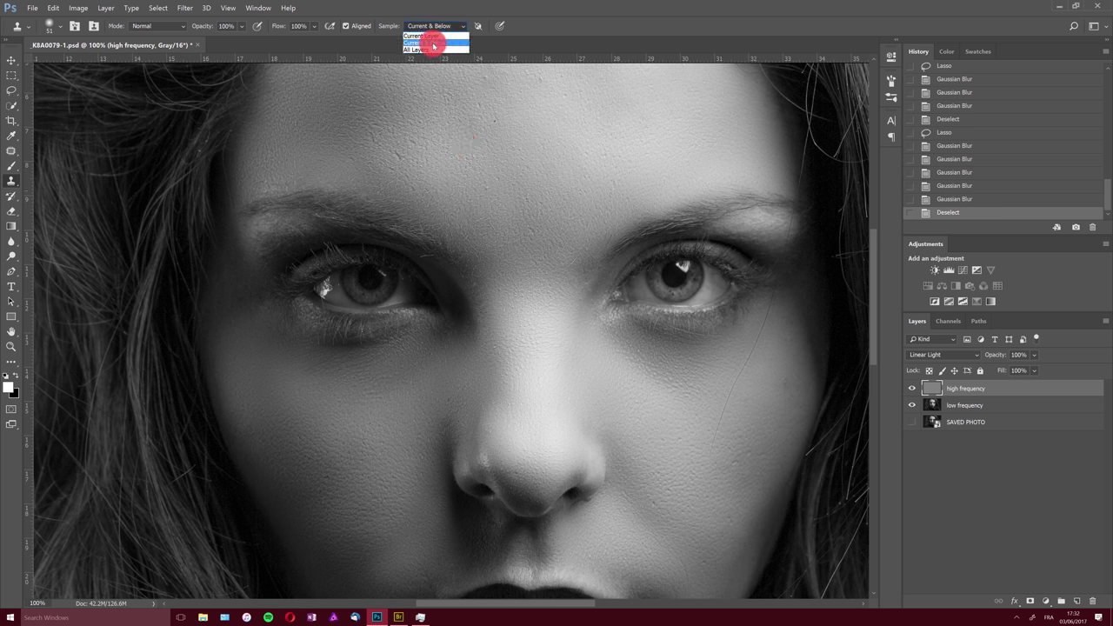
{"action": "left_click", "coordinate": [436, 37]}
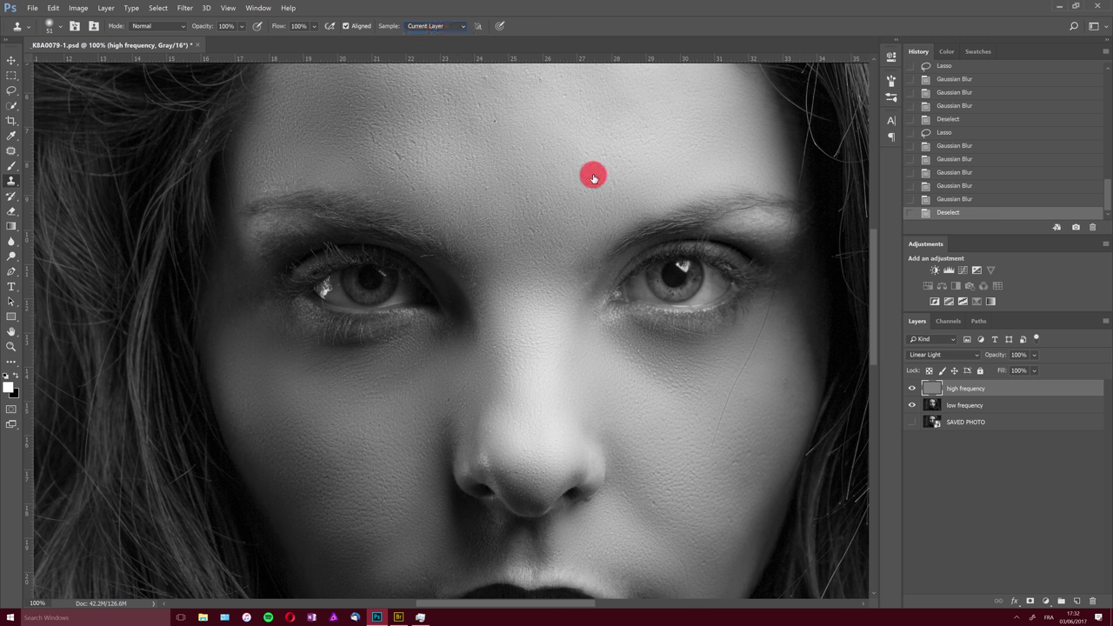
{"action": "left_click_drag", "start_coordinate": [446, 165], "coordinate": [398, 159]}
{"action": "left_click", "coordinate": [362, 130], "text": "alt"}
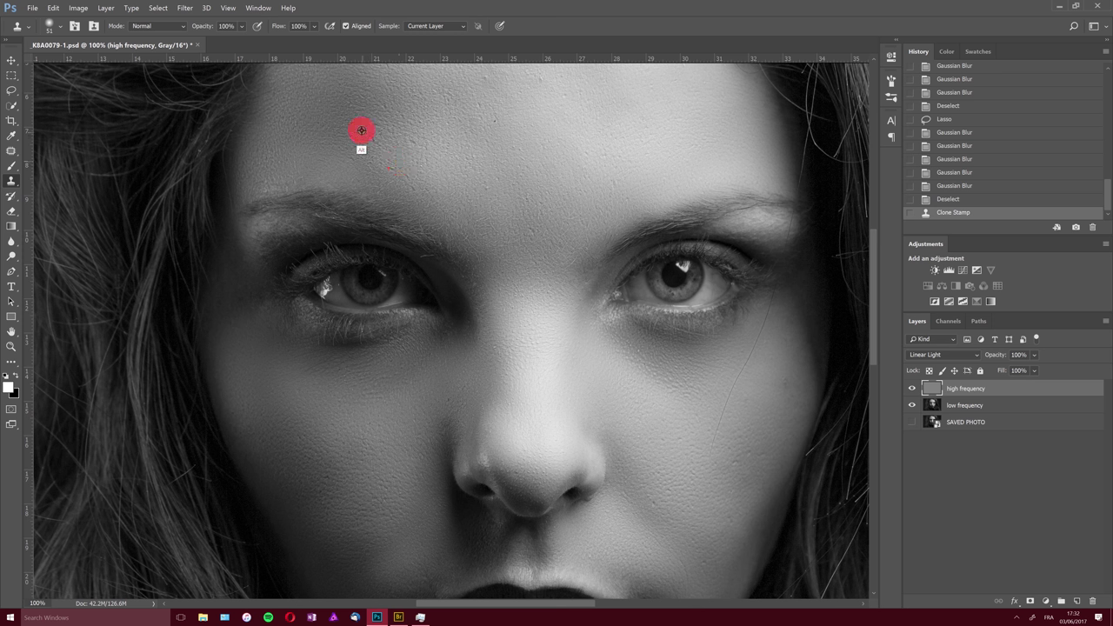
{"action": "left_click", "coordinate": [475, 94]}
{"action": "left_click", "coordinate": [467, 95]}
{"action": "left_click", "coordinate": [487, 77]}
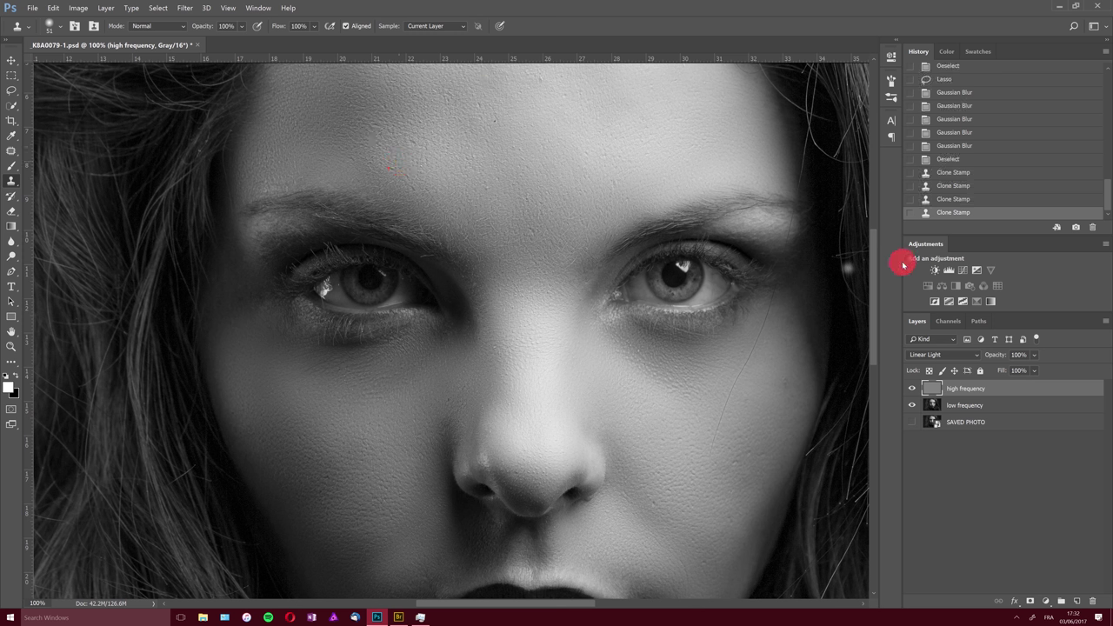
- Clone clean skin texture over small marks on the cheeks on the high frequency layer
{"action": "left_click_drag", "start_coordinate": [875, 264], "coordinate": [873, 297]}
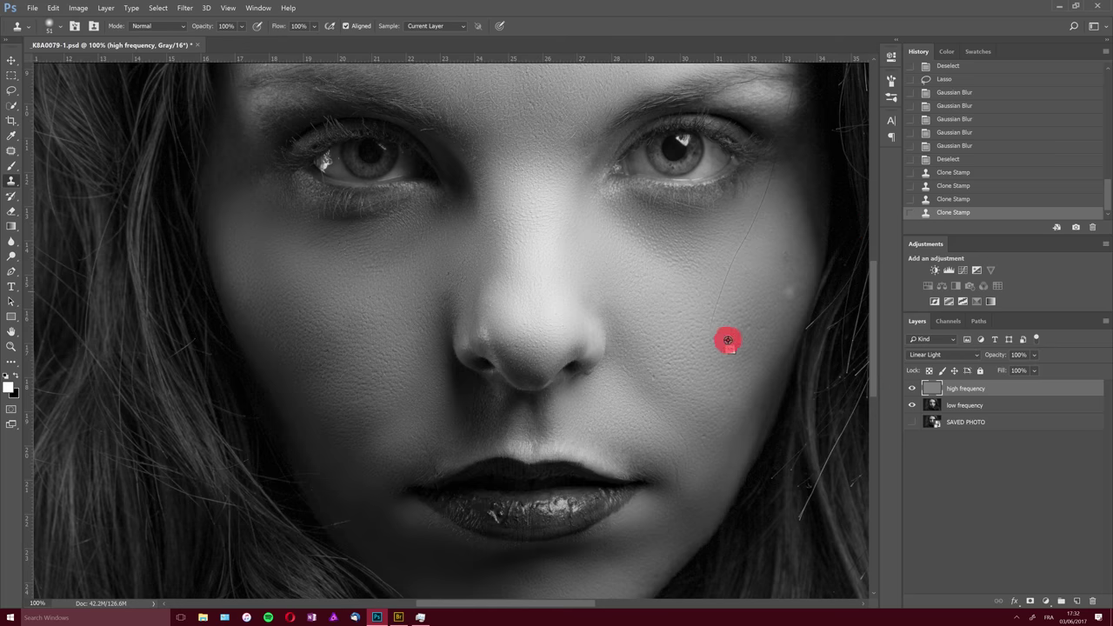
{"action": "left_click", "coordinate": [734, 337]}
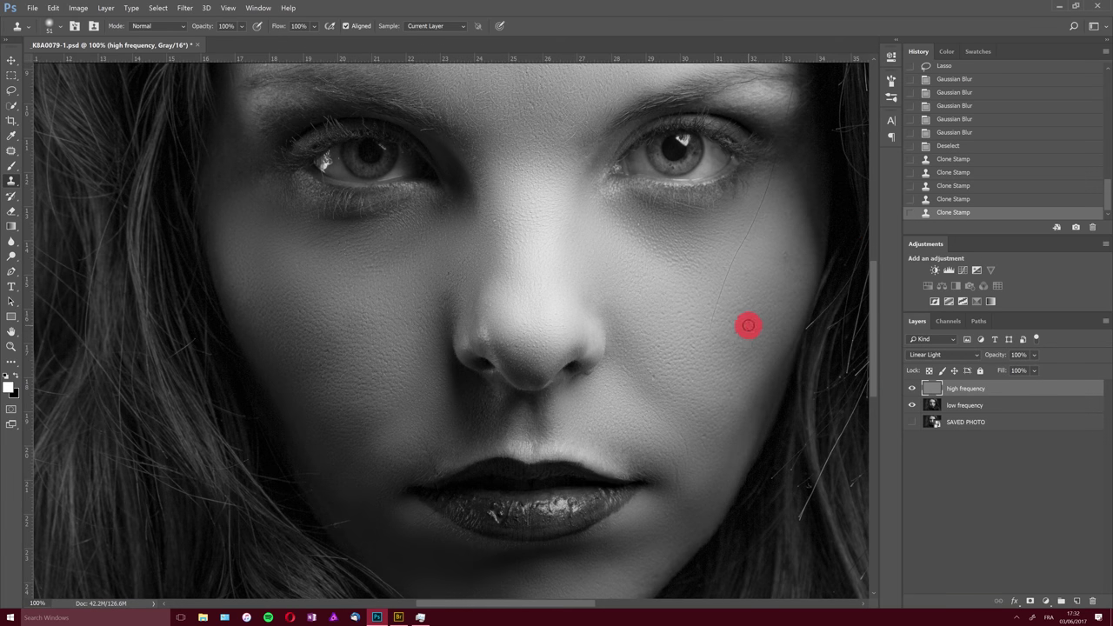
{"action": "left_click", "coordinate": [665, 397]}
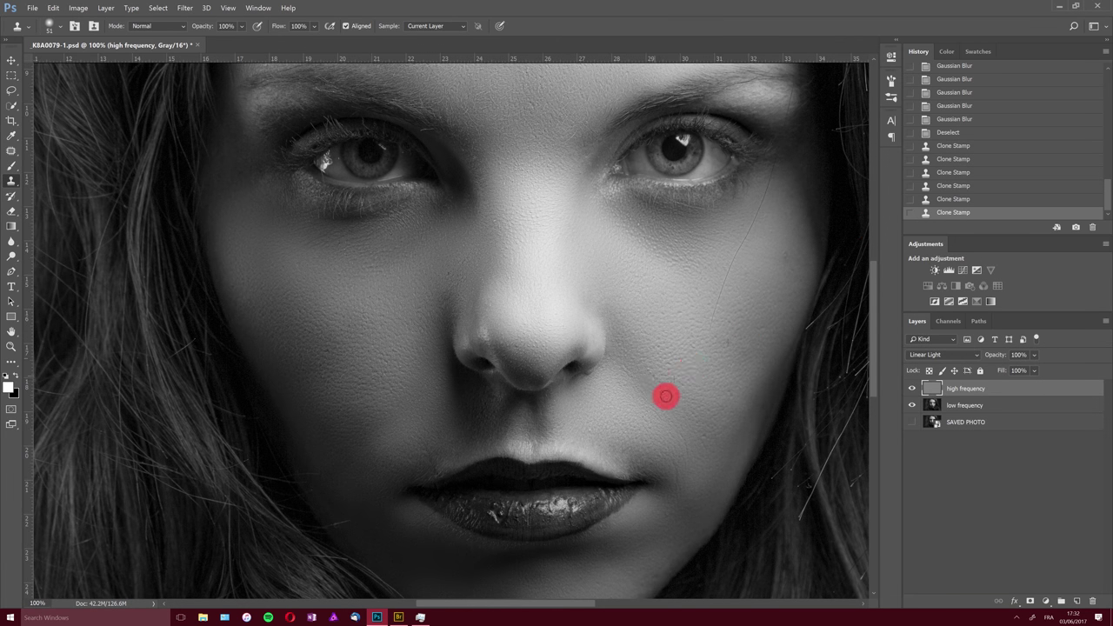
{"action": "left_click", "coordinate": [469, 315]}
{"action": "left_click_drag", "start_coordinate": [469, 315], "coordinate": [391, 301]}
- Clone neighbouring skin texture over the crease running from the nose to the right corner of the mouth
{"action": "key", "text": "z"}
{"action": "left_click", "coordinate": [534, 390]}
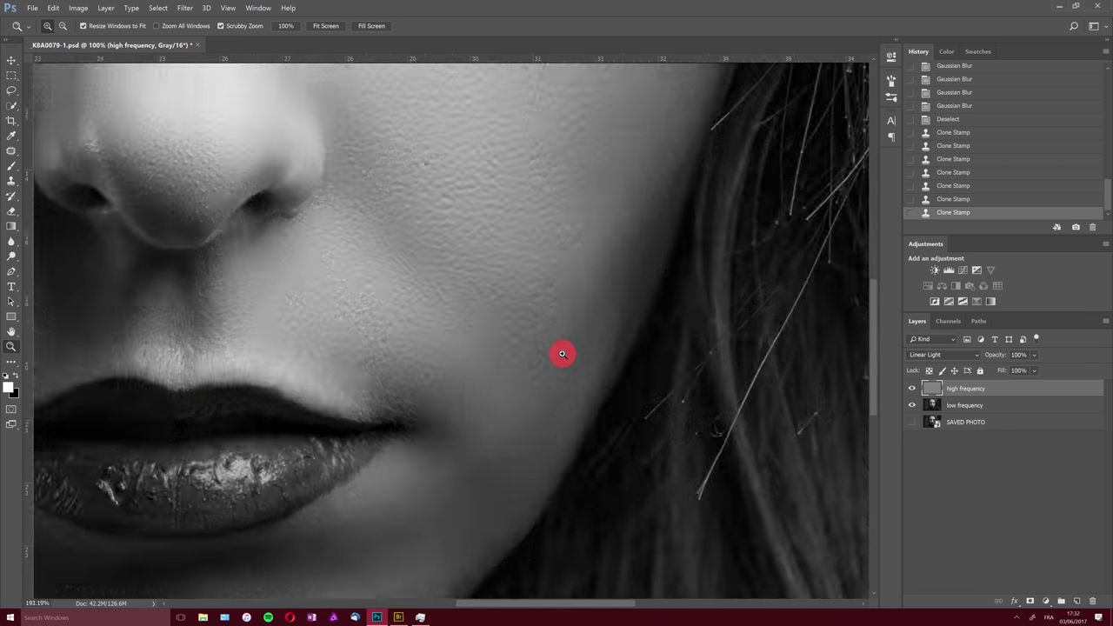
{"action": "left_click", "coordinate": [562, 354]}
{"action": "key", "text": "s"}
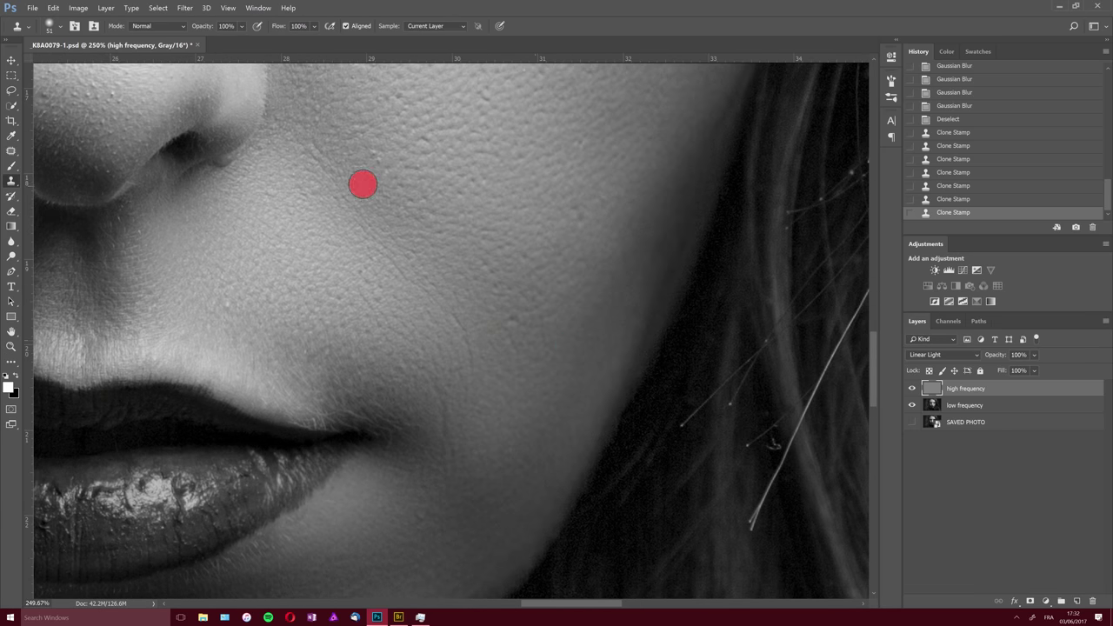
{"action": "left_click", "coordinate": [357, 226]}
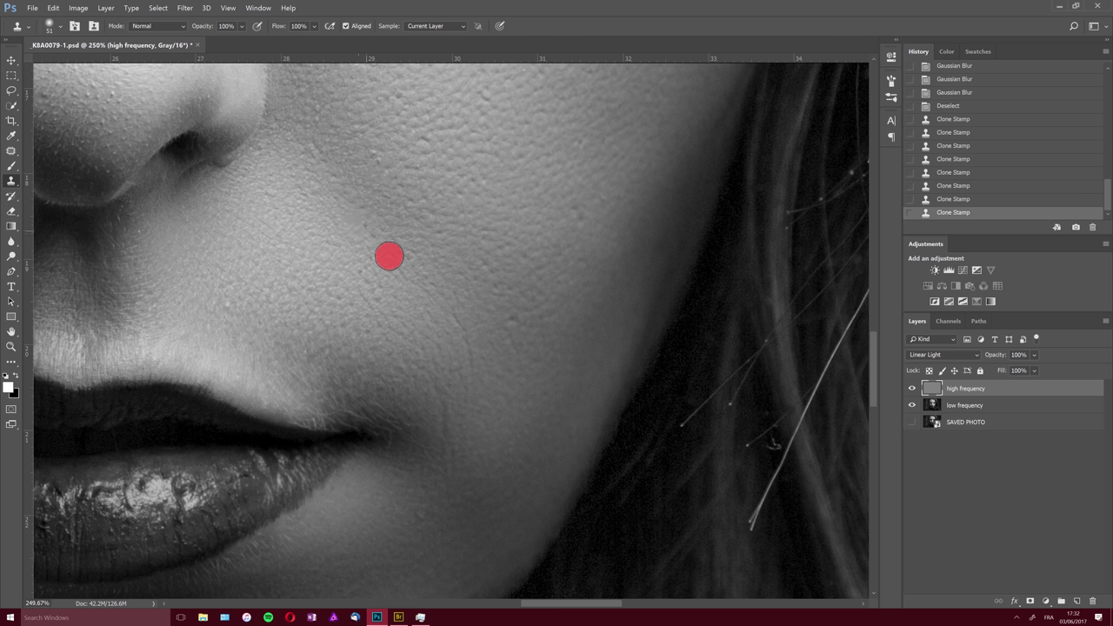
{"action": "left_click", "coordinate": [387, 252]}
{"action": "left_click", "coordinate": [414, 267]}
{"action": "left_click", "coordinate": [497, 379]}
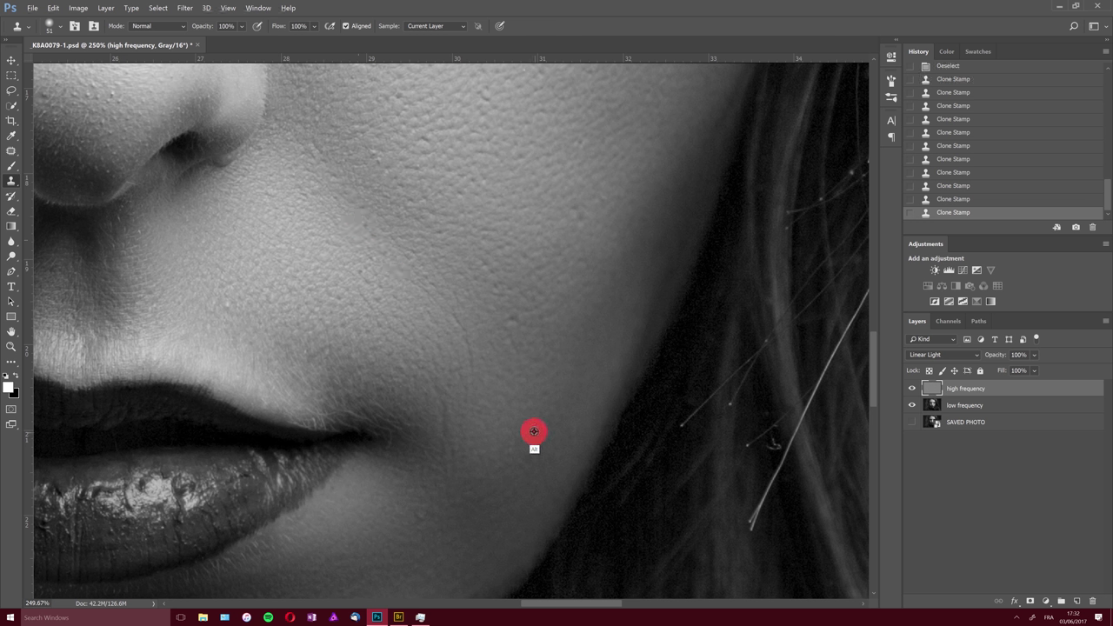
{"action": "mouse_move", "coordinate": [465, 422]}
{"action": "left_mouse_down"}
{"action": "mouse_move", "coordinate": [450, 445]}
{"action": "mouse_move", "coordinate": [444, 406]}
{"action": "left_mouse_up"}
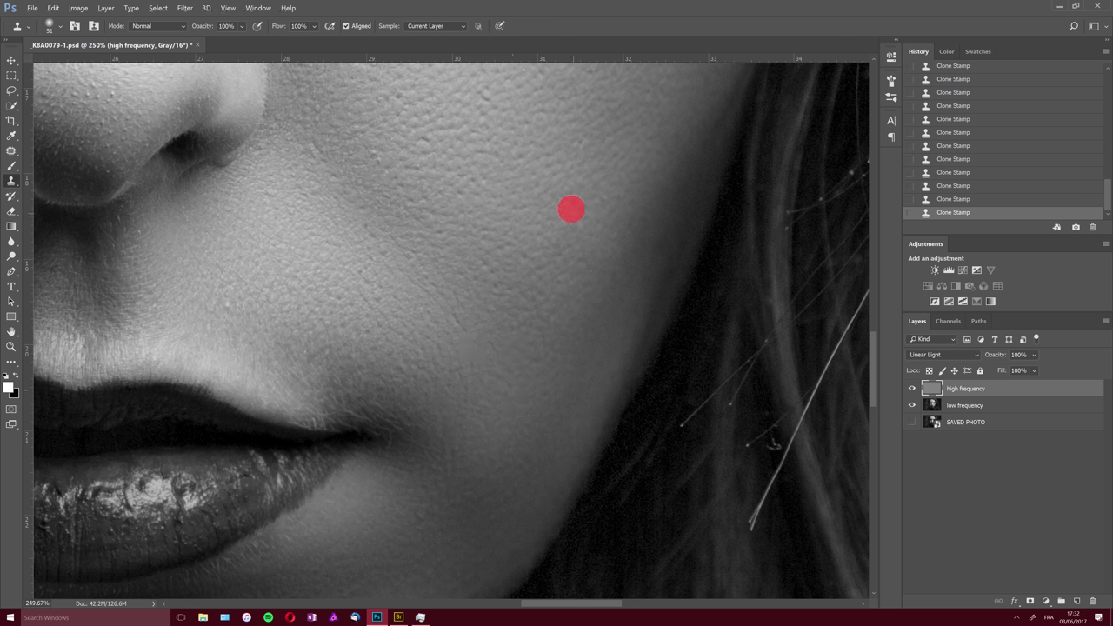
- Examine the skin texture across the cheeks, nose, eye area and forehead at close range for remaining flaws
{"action": "left_click_drag", "start_coordinate": [186, 263], "coordinate": [651, 293]}
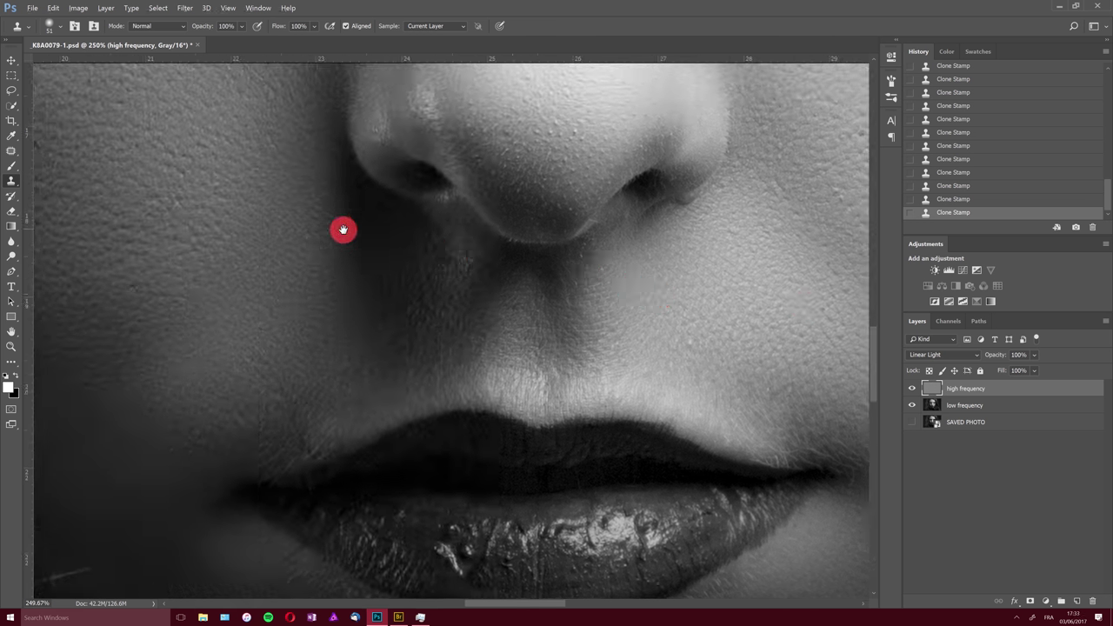
{"action": "left_click_drag", "start_coordinate": [343, 230], "coordinate": [496, 365]}
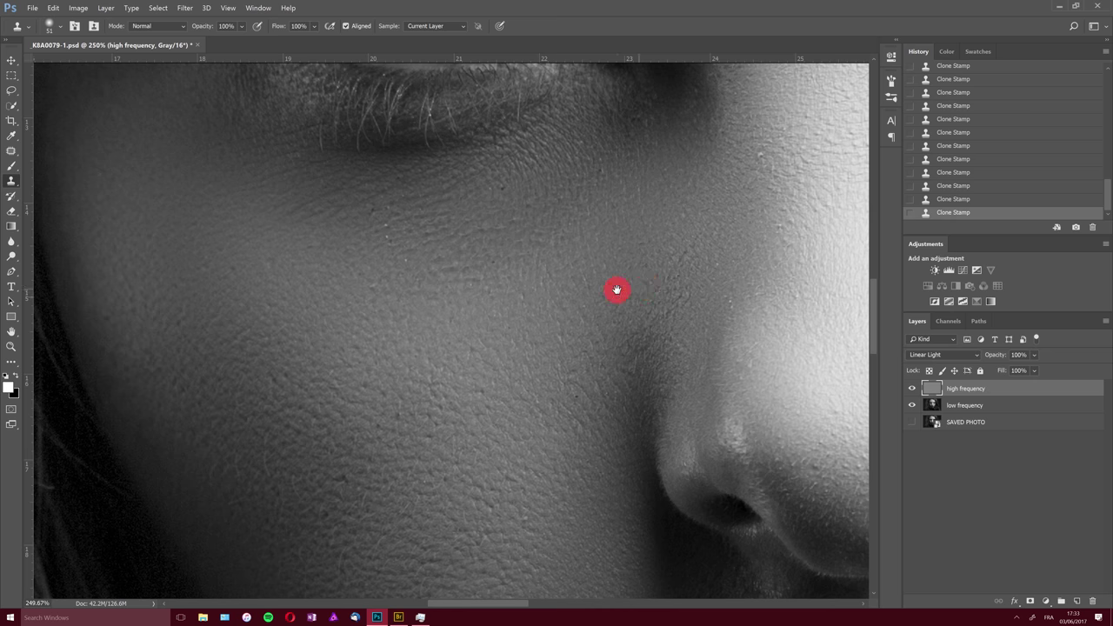
{"action": "left_click_drag", "start_coordinate": [531, 471], "coordinate": [532, 592]}
{"action": "left_click_drag", "start_coordinate": [539, 218], "coordinate": [527, 432]}
{"action": "left_click_drag", "start_coordinate": [522, 200], "coordinate": [517, 392]}
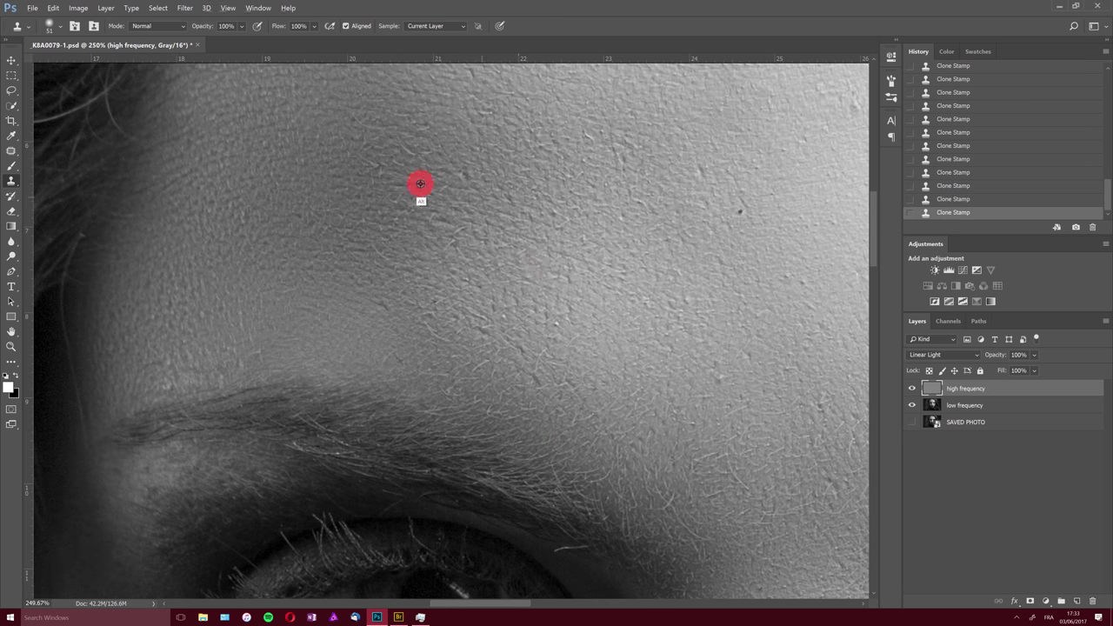
{"action": "left_click_drag", "start_coordinate": [649, 166], "coordinate": [331, 331]}
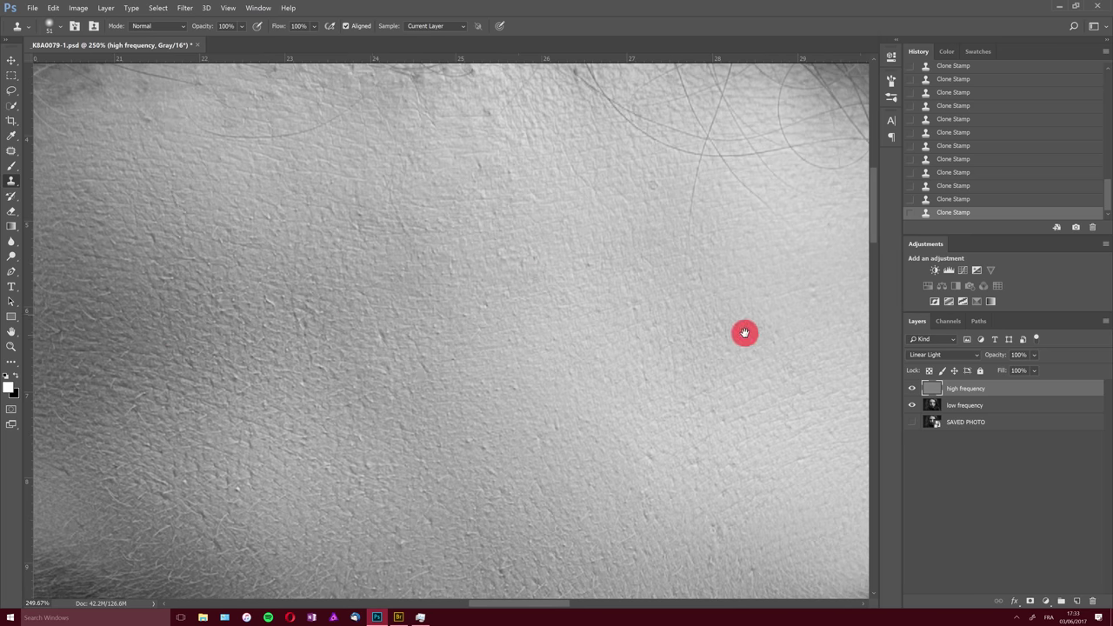
{"action": "left_click_drag", "start_coordinate": [743, 333], "coordinate": [366, 275]}
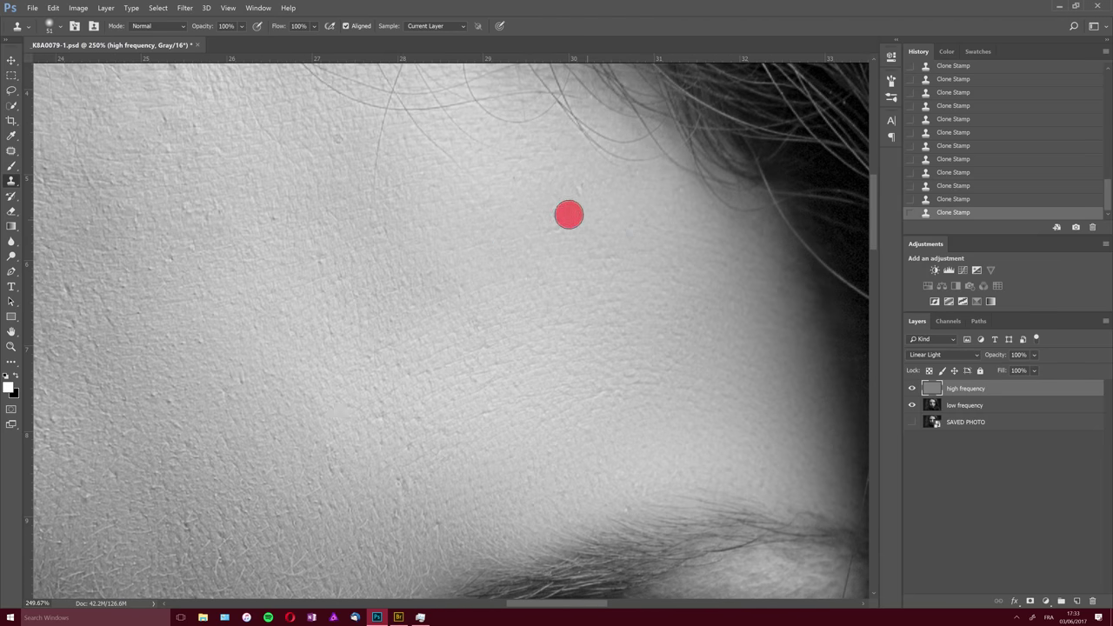
{"action": "left_click", "coordinate": [275, 222], "text": "alt"}
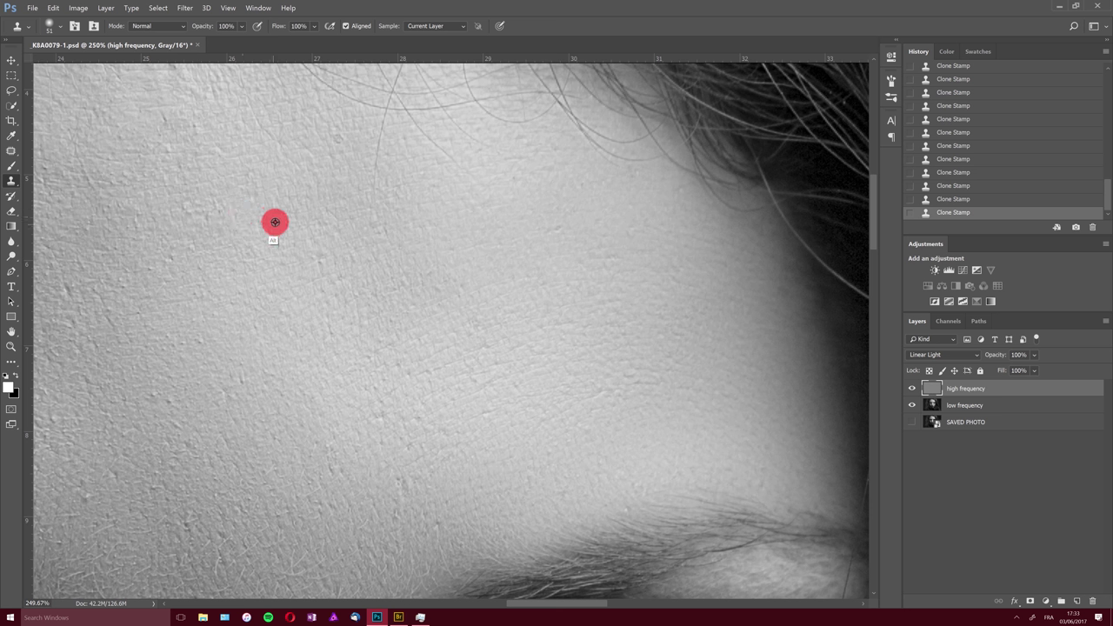
{"action": "left_click_drag", "start_coordinate": [362, 440], "coordinate": [368, 177]}
{"action": "mouse_move", "coordinate": [335, 517]}
{"action": "left_mouse_down"}
{"action": "mouse_move", "coordinate": [331, 318]}
{"action": "mouse_move", "coordinate": [425, 153]}
{"action": "mouse_move", "coordinate": [428, 105]}
{"action": "left_mouse_up"}
{"action": "left_click_drag", "start_coordinate": [360, 403], "coordinate": [418, 70]}
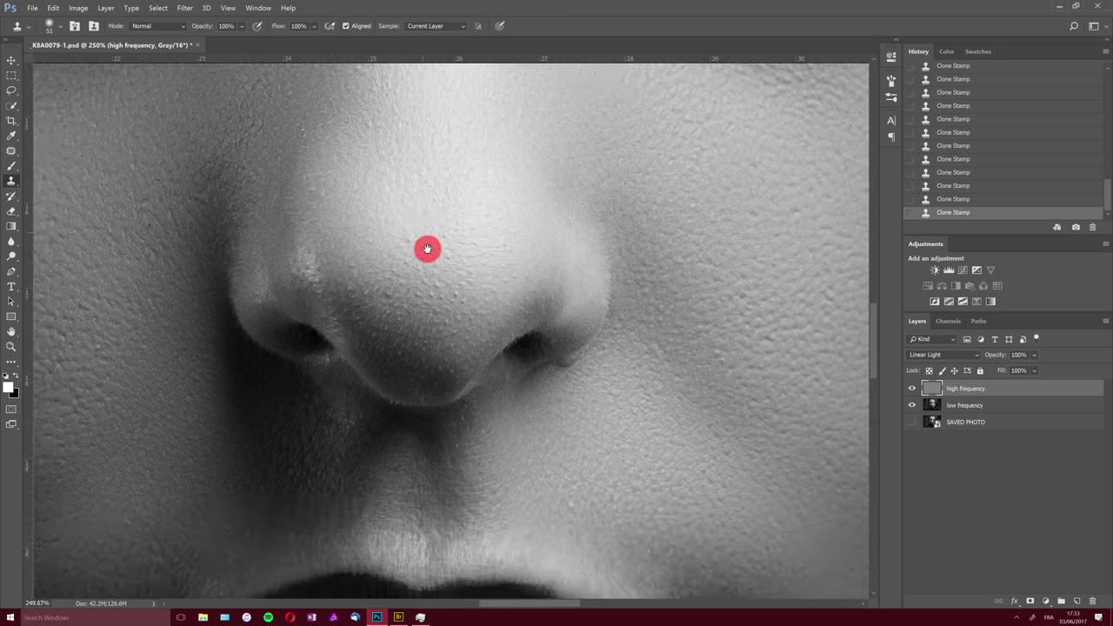
{"action": "mouse_move", "coordinate": [427, 248]}
{"action": "left_mouse_down"}
{"action": "mouse_move", "coordinate": [251, 256]}
{"action": "mouse_move", "coordinate": [417, 212]}
{"action": "left_mouse_up"}
{"action": "left_click_drag", "start_coordinate": [275, 199], "coordinate": [612, 273]}
{"action": "left_click_drag", "start_coordinate": [518, 257], "coordinate": [579, 395]}
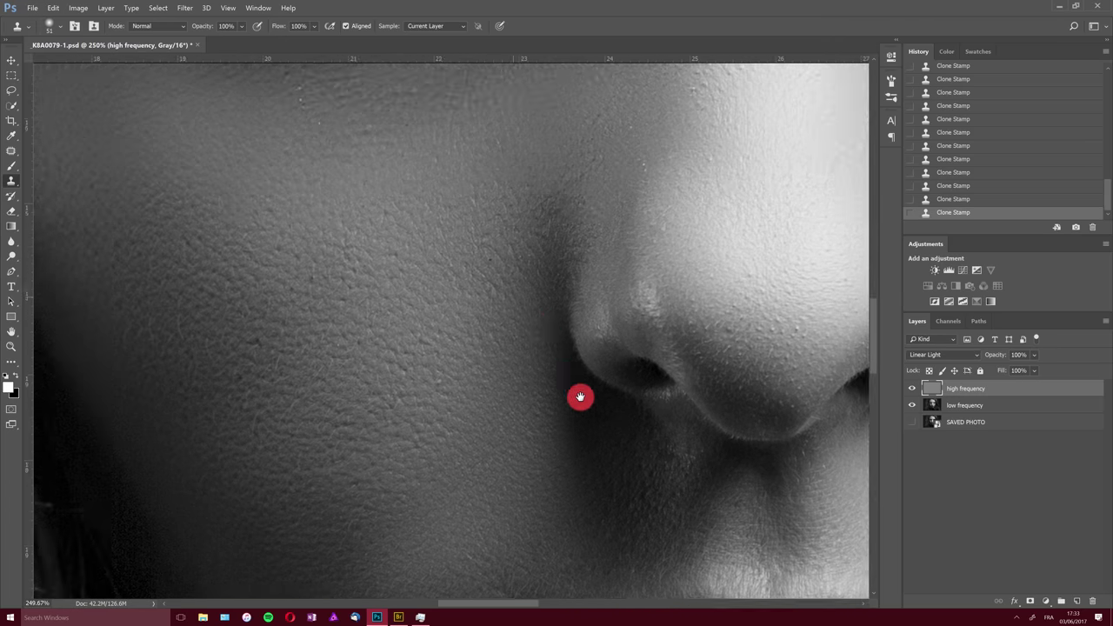
{"action": "left_click_drag", "start_coordinate": [366, 154], "coordinate": [533, 346]}
{"action": "mouse_move", "coordinate": [434, 225]}
{"action": "left_mouse_down"}
{"action": "mouse_move", "coordinate": [469, 253]}
{"action": "mouse_move", "coordinate": [479, 469]}
{"action": "left_mouse_up"}
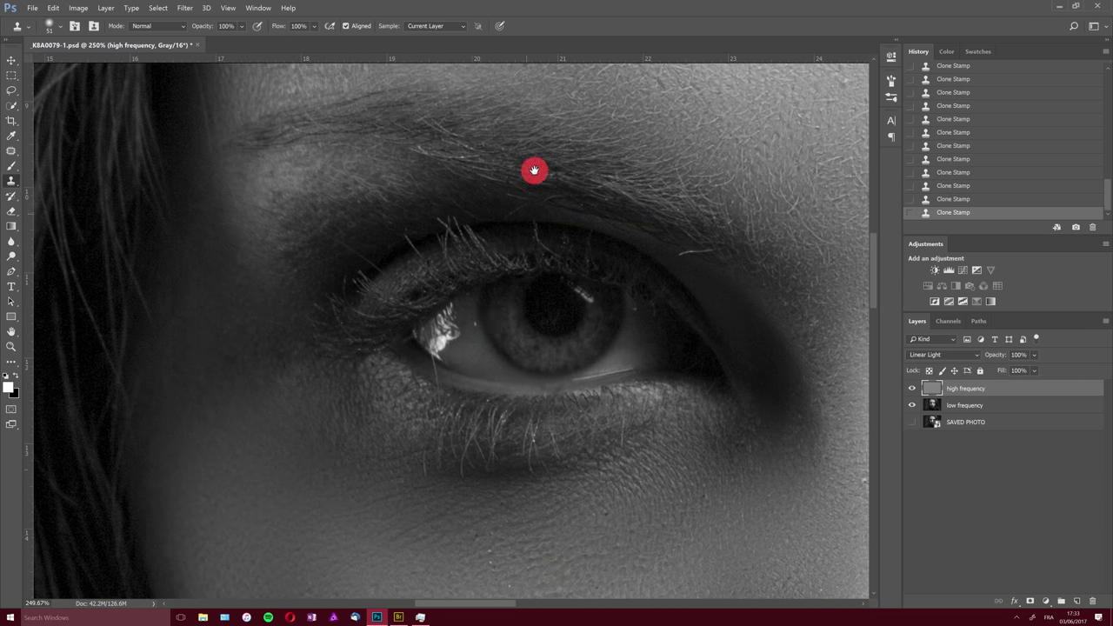
{"action": "left_click_drag", "start_coordinate": [534, 169], "coordinate": [484, 441]}
{"action": "left_click_drag", "start_coordinate": [622, 267], "coordinate": [368, 365]}
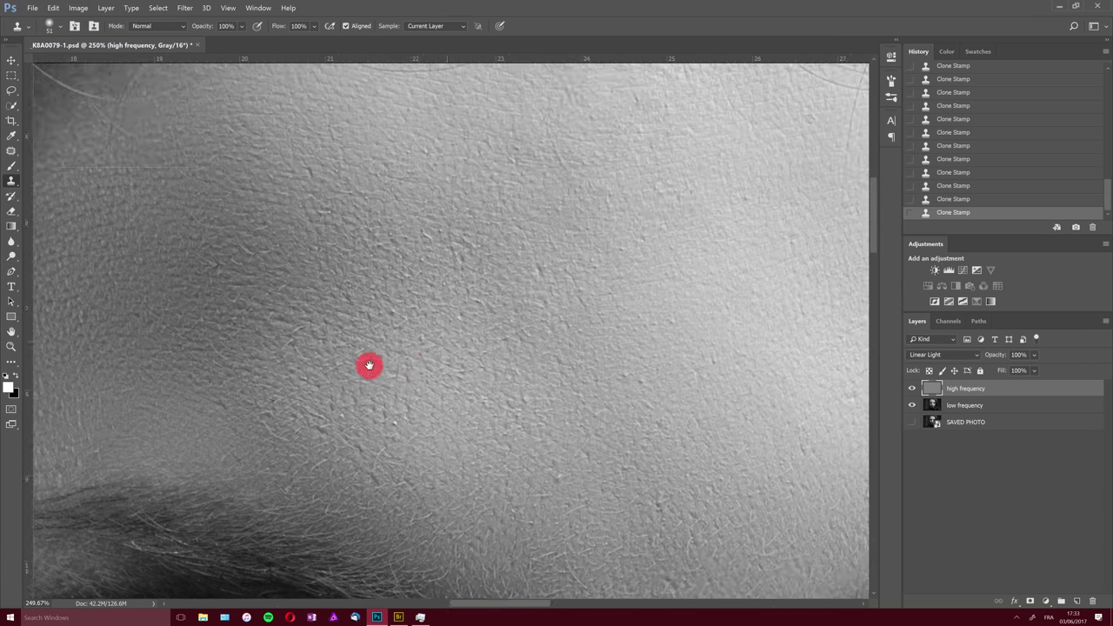
{"action": "mouse_move", "coordinate": [514, 299]}
{"action": "left_mouse_down"}
{"action": "mouse_move", "coordinate": [458, 373]}
{"action": "mouse_move", "coordinate": [469, 400]}
{"action": "mouse_move", "coordinate": [496, 415]}
{"action": "mouse_move", "coordinate": [472, 174]}
{"action": "left_mouse_up"}
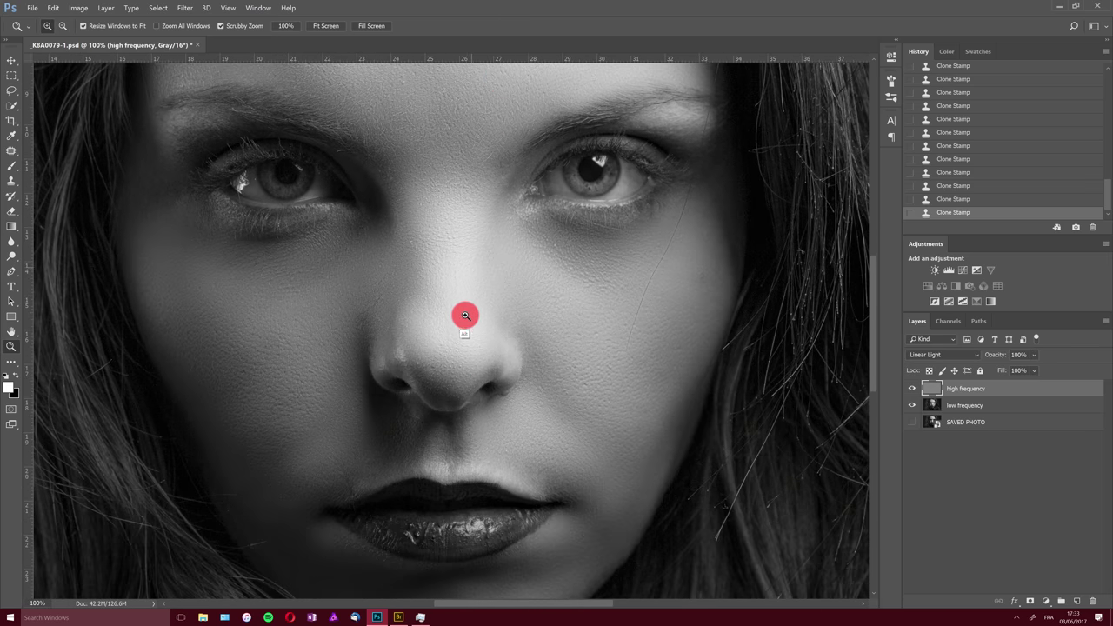
- Compare the whole retouched portrait with the untouched one by isolating the SAVED PHOTO layer and restoring the other layers
{"action": "left_click", "coordinate": [466, 318], "text": "alt"}
{"action": "left_click", "coordinate": [467, 320], "text": "alt"}
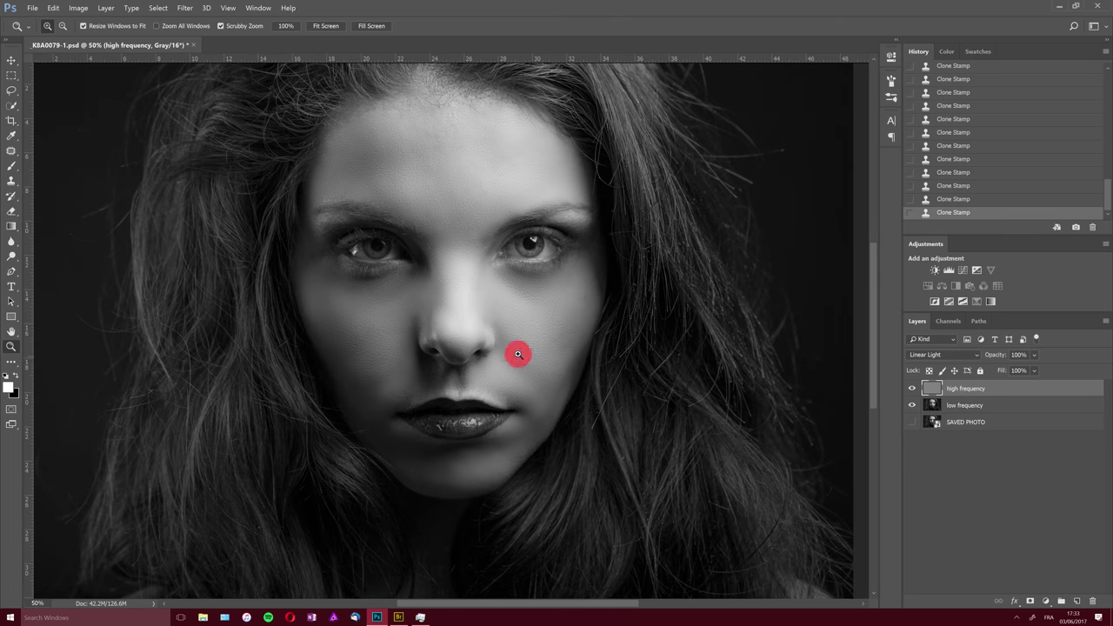
{"action": "mouse_move", "coordinate": [872, 246]}
{"action": "left_mouse_down"}
{"action": "mouse_move", "coordinate": [875, 305]}
{"action": "mouse_move", "coordinate": [873, 226]}
{"action": "mouse_move", "coordinate": [853, 286]}
{"action": "left_mouse_up"}
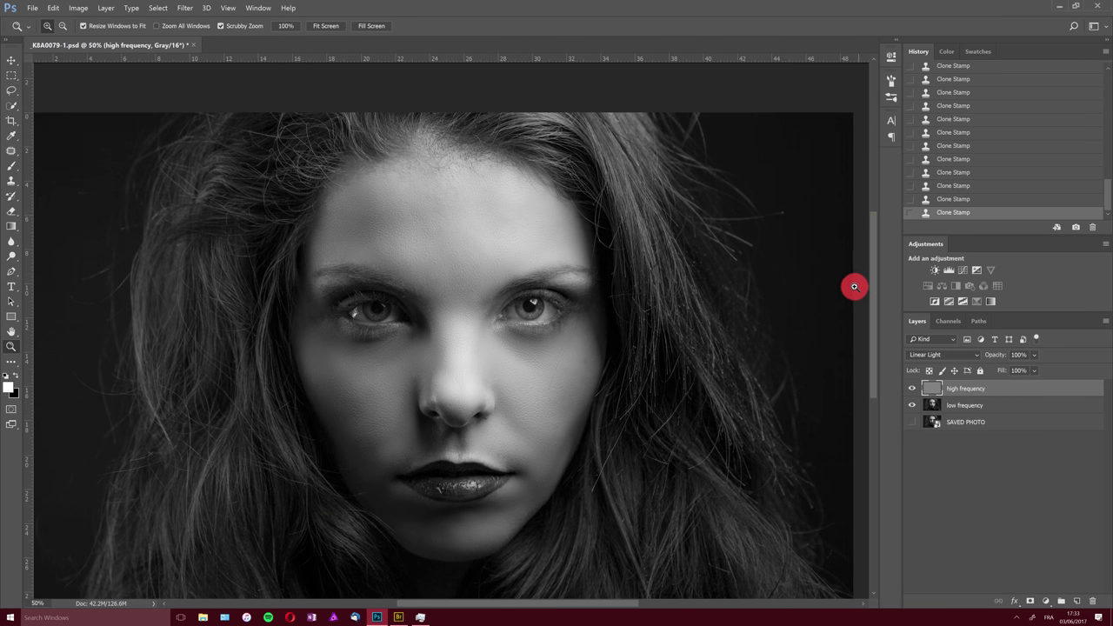
{"action": "left_click", "coordinate": [911, 422], "text": "alt"}
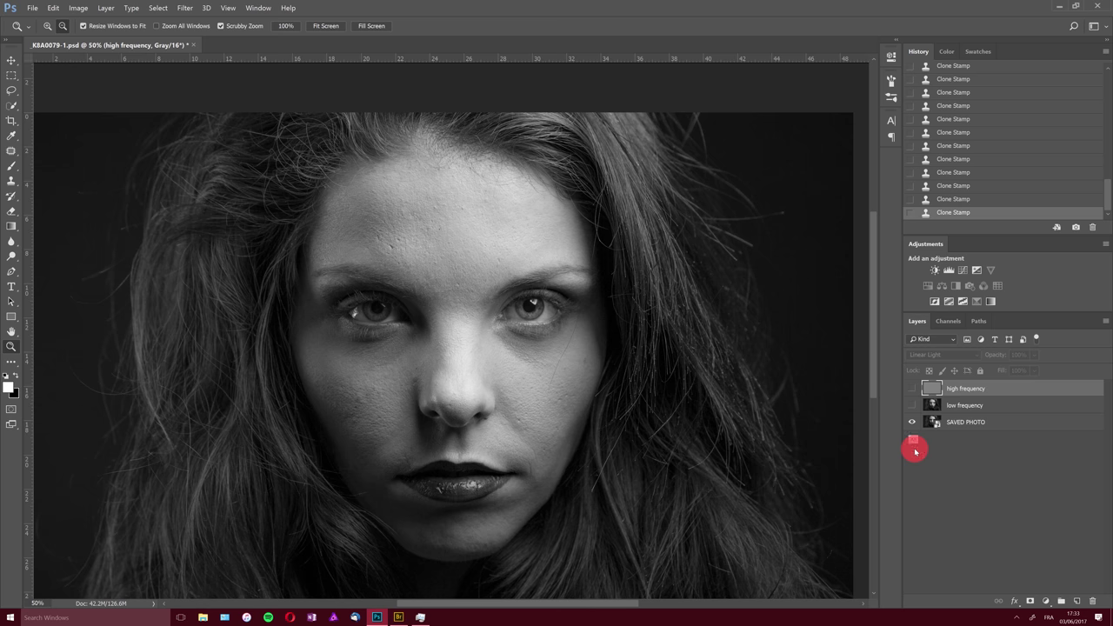
{"action": "left_click", "coordinate": [913, 423], "text": "alt"}
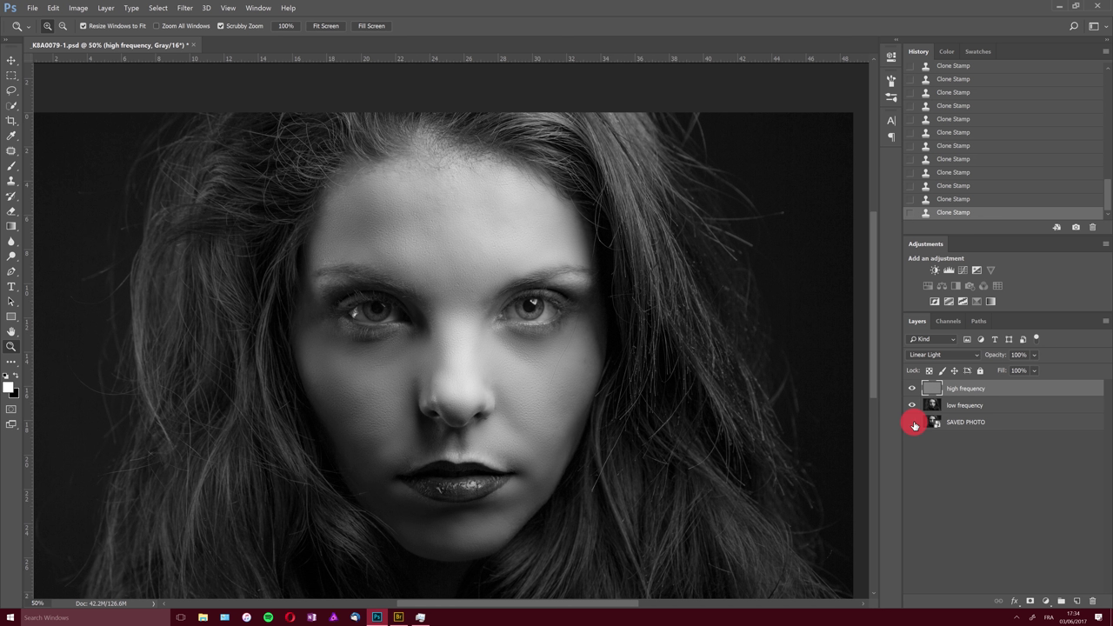
{"action": "left_click", "coordinate": [78, 8]}
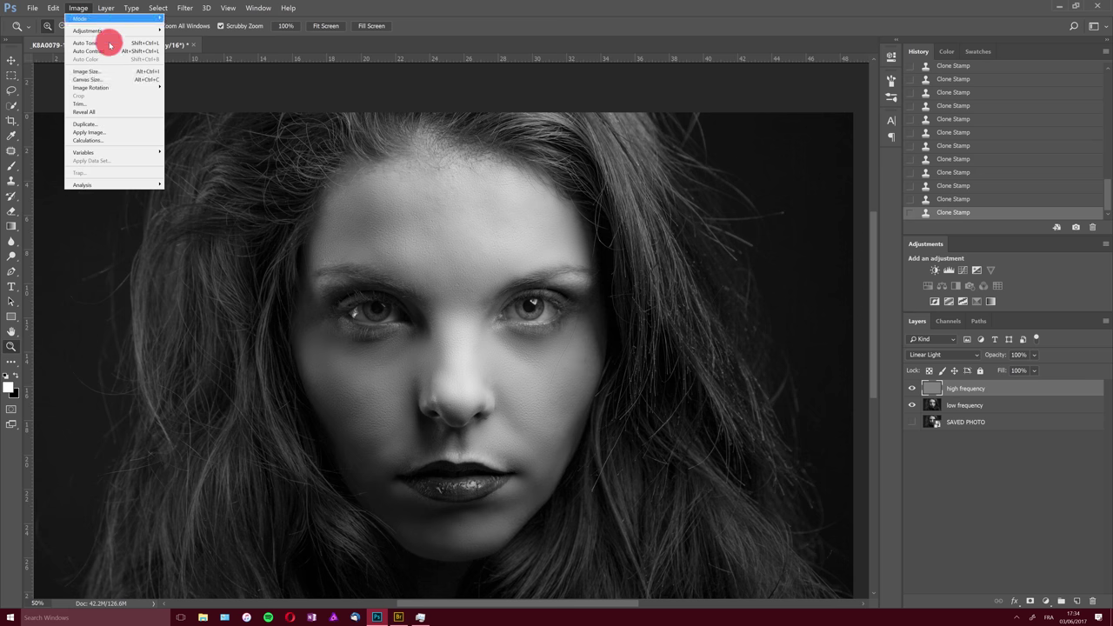
{"action": "left_click", "coordinate": [103, 131]}
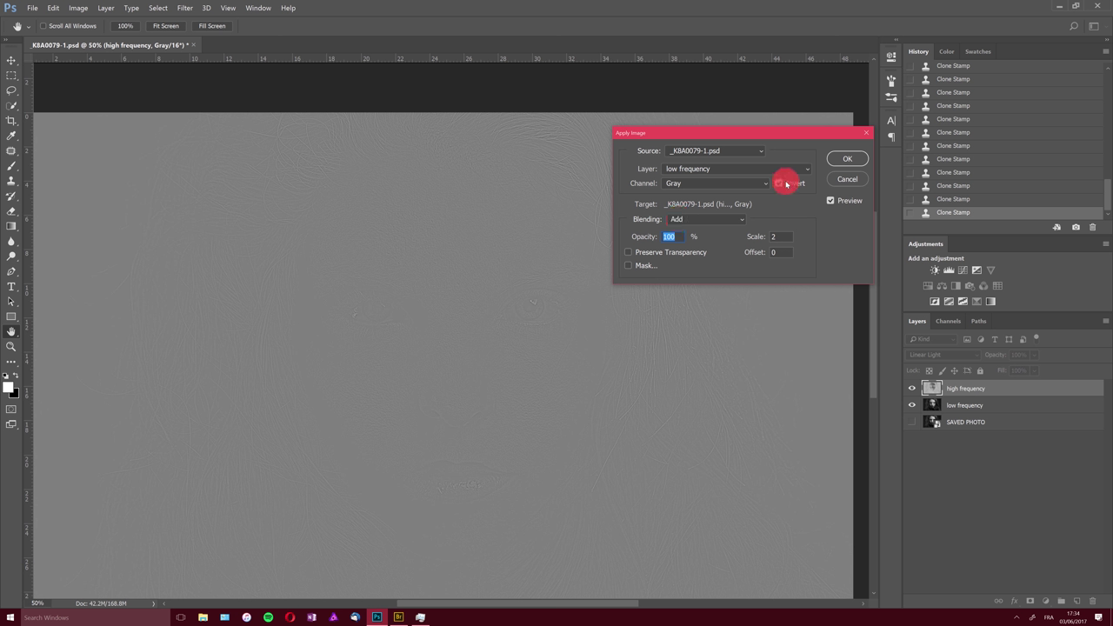
{"action": "left_click", "coordinate": [779, 184]}
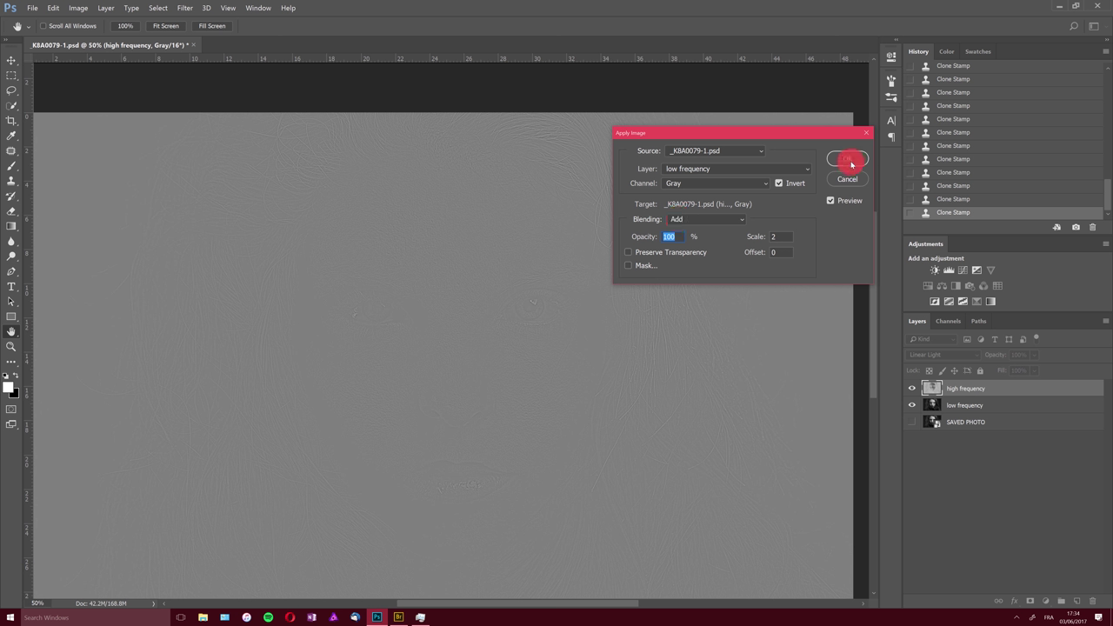
{"action": "key", "text": "ctrl"}
{"action": "key", "text": "Return"}
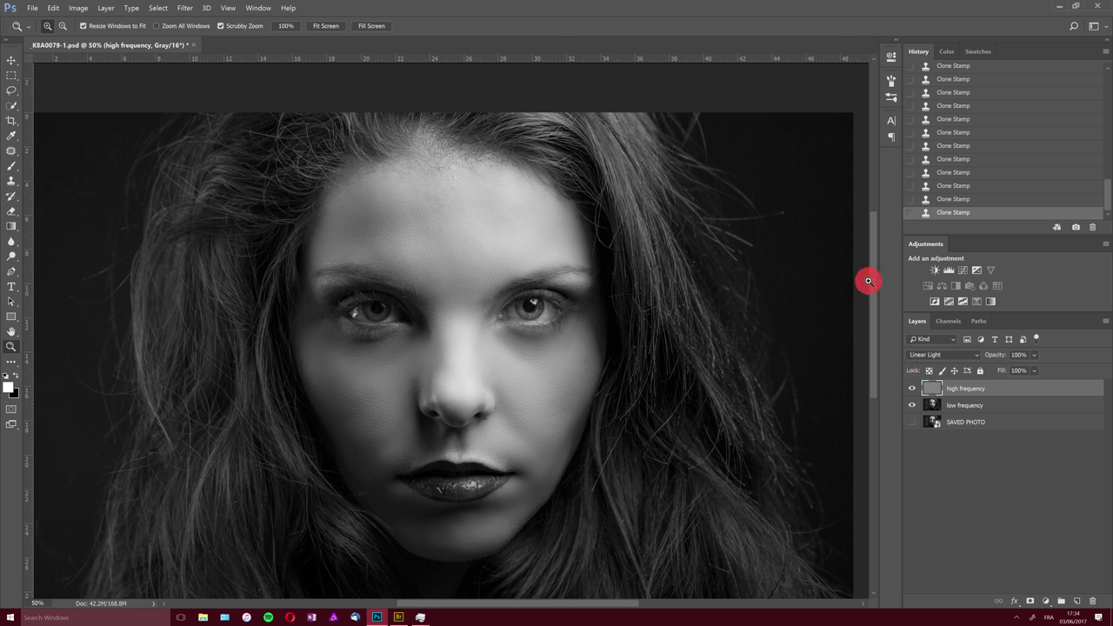
- Hide the high frequency and low frequency layers and make the SAVED PHOTO layer visible
{"action": "left_click_drag", "start_coordinate": [874, 292], "coordinate": [867, 317]}
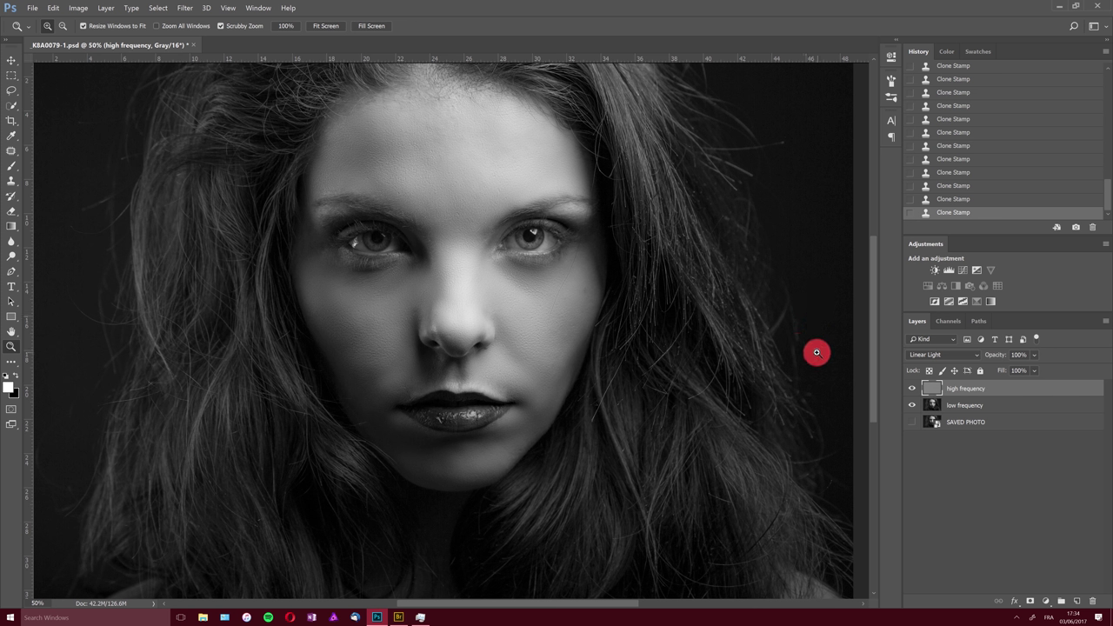
{"action": "left_click_drag", "start_coordinate": [874, 323], "coordinate": [872, 304]}
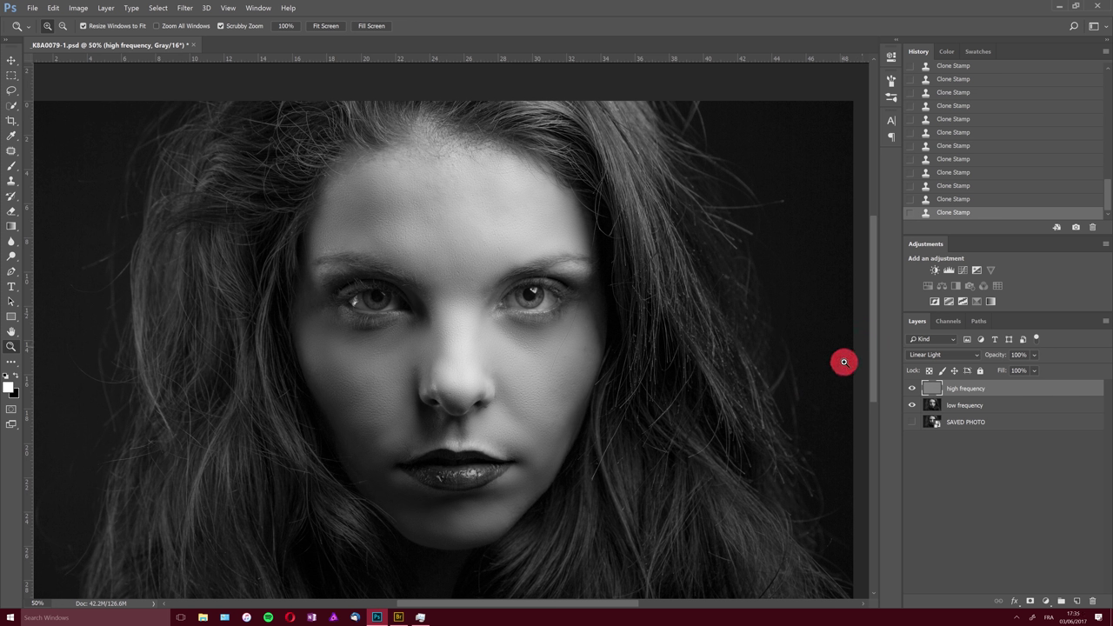
{"action": "left_click", "coordinate": [911, 405]}
{"action": "left_click", "coordinate": [911, 388]}
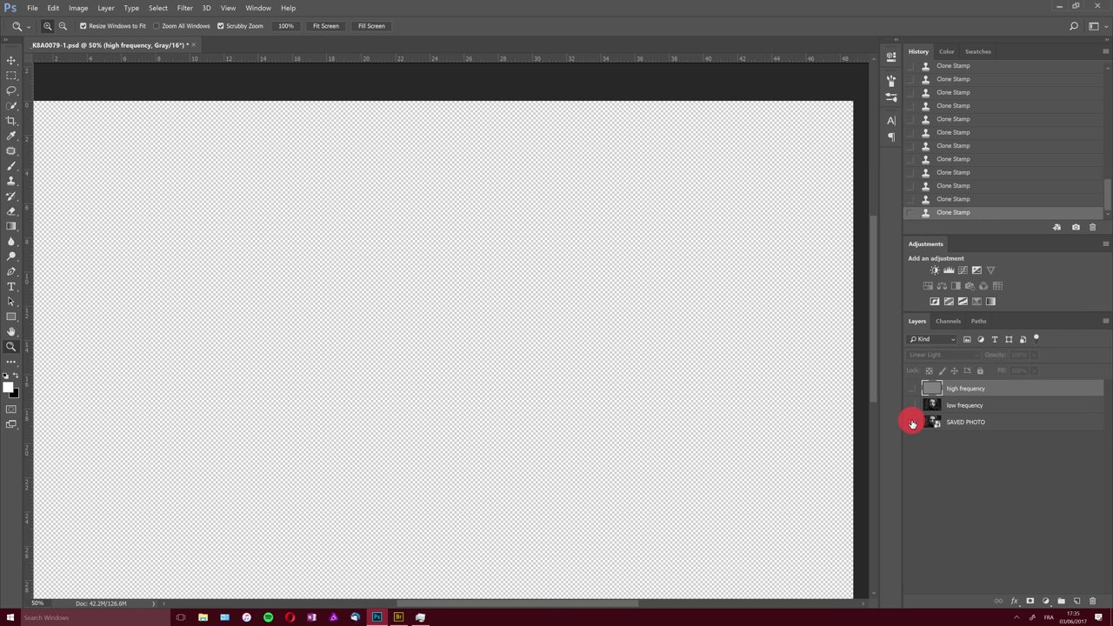
{"action": "left_click", "coordinate": [911, 422]}
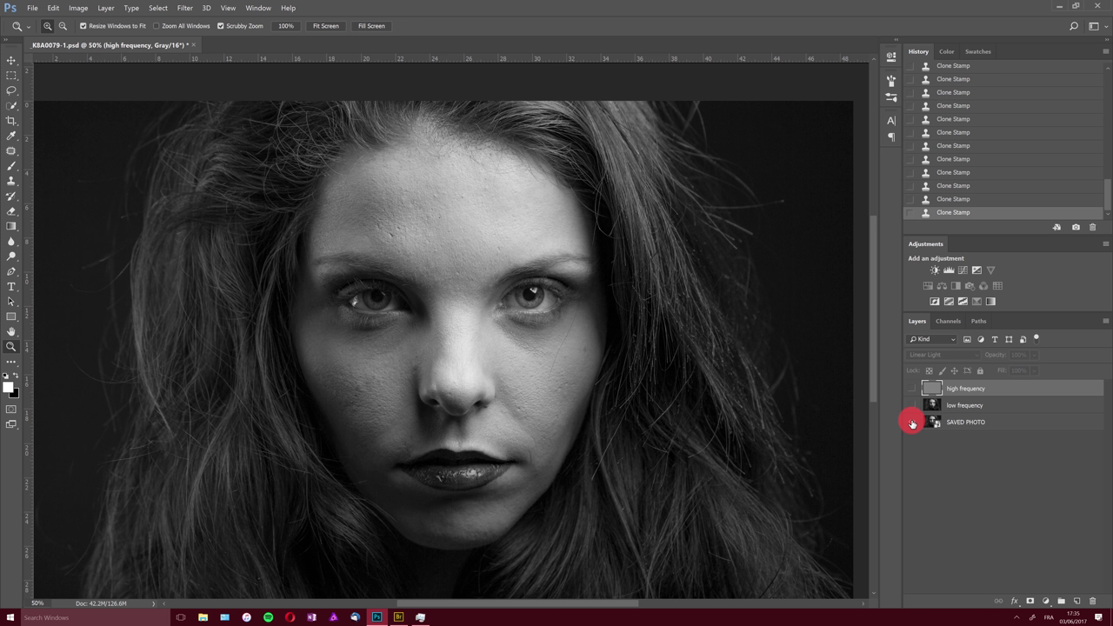
- Duplicate the SAVED PHOTO layer above the high frequency layer and rasterize the copied smart object
{"action": "left_click_drag", "start_coordinate": [962, 427], "coordinate": [1076, 596]}
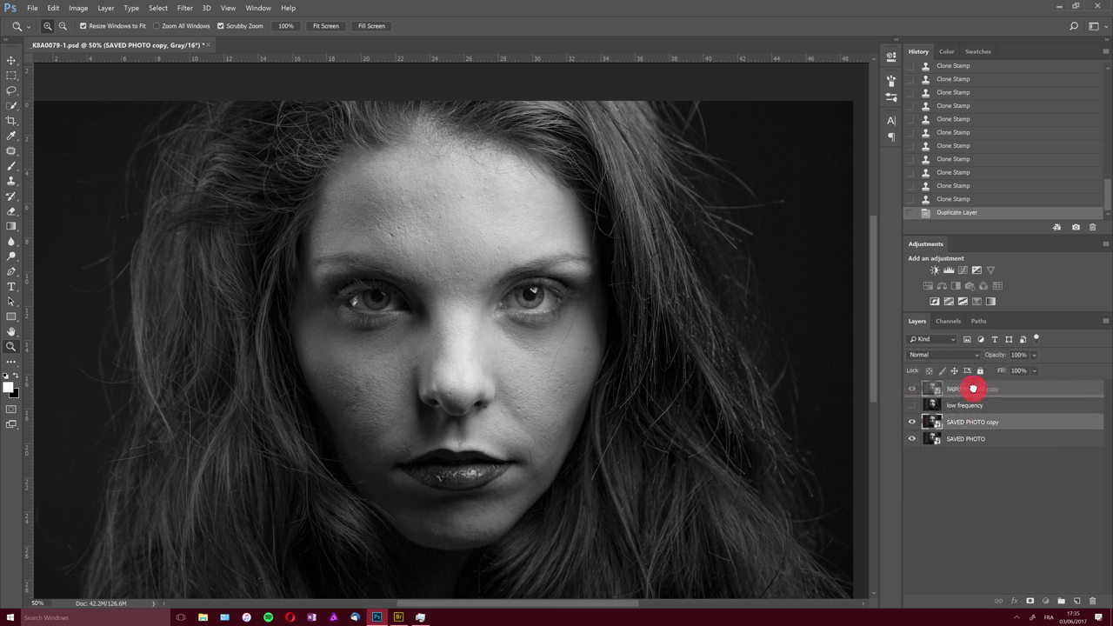
{"action": "left_click_drag", "start_coordinate": [973, 388], "coordinate": [941, 389]}
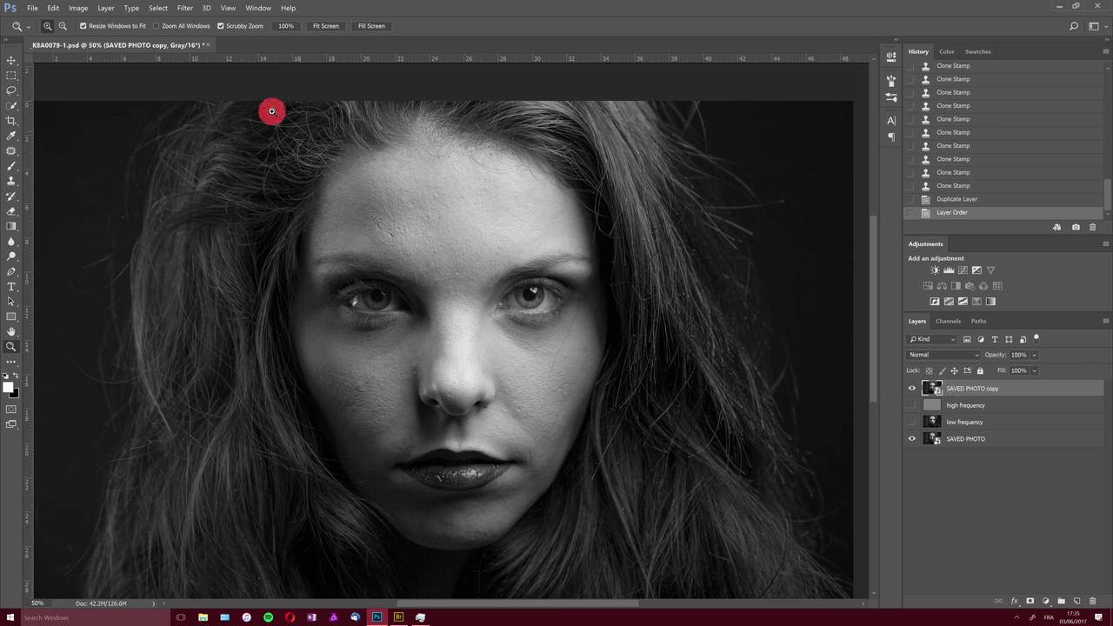
{"action": "left_click", "coordinate": [105, 9]}
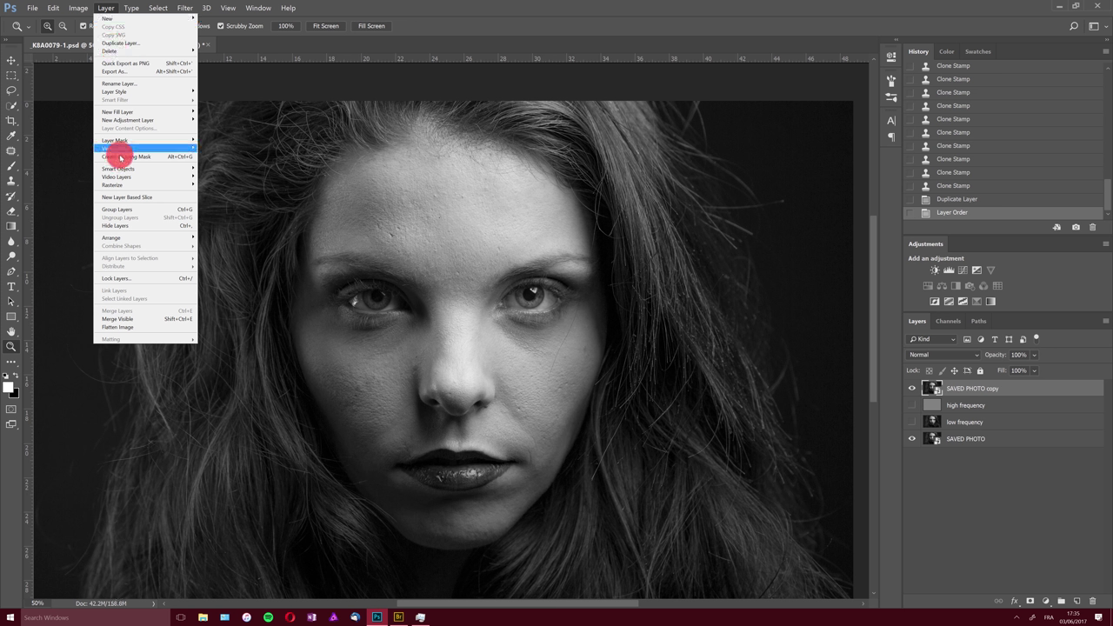
{"action": "mouse_move", "coordinate": [111, 184]}
{"action": "left_click", "coordinate": [78, 220]}
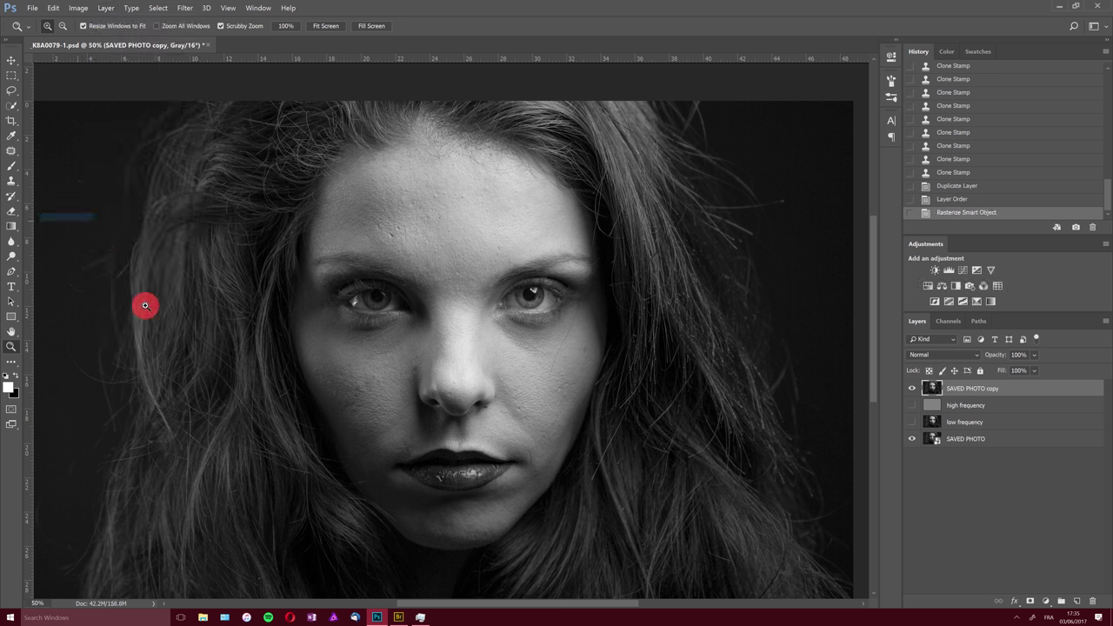
- With both frequency layers shown and SAVED PHOTO hidden, group the high frequency and low frequency layers and name the group FREQ SEP
{"action": "left_click_drag", "start_coordinate": [911, 408], "coordinate": [913, 423]}
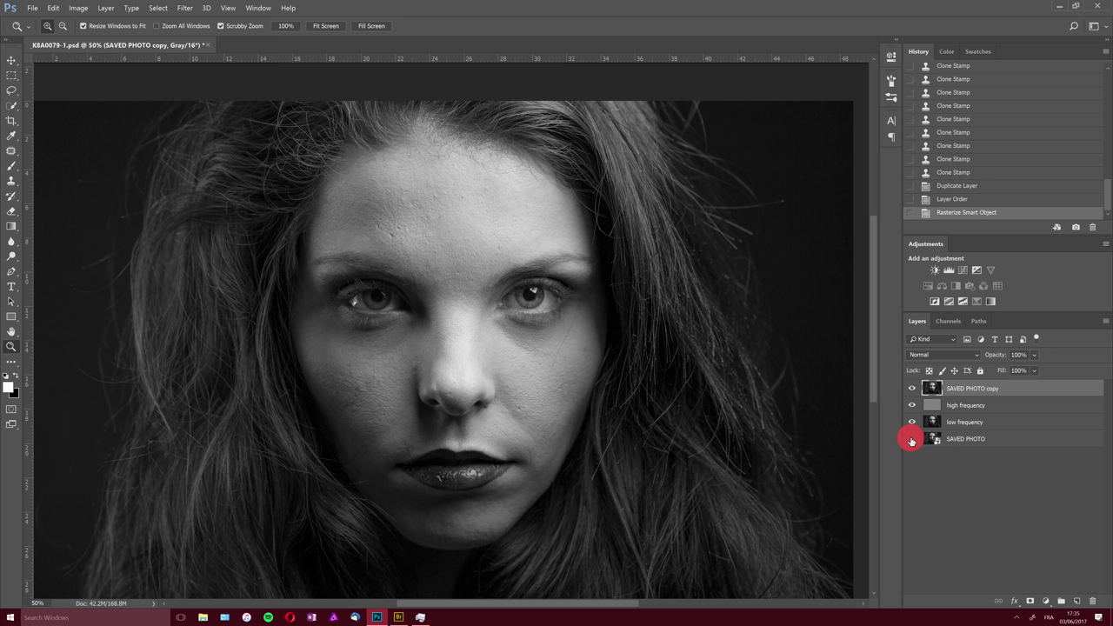
{"action": "left_click", "coordinate": [971, 406]}
{"action": "left_click", "coordinate": [974, 423], "text": "shift"}
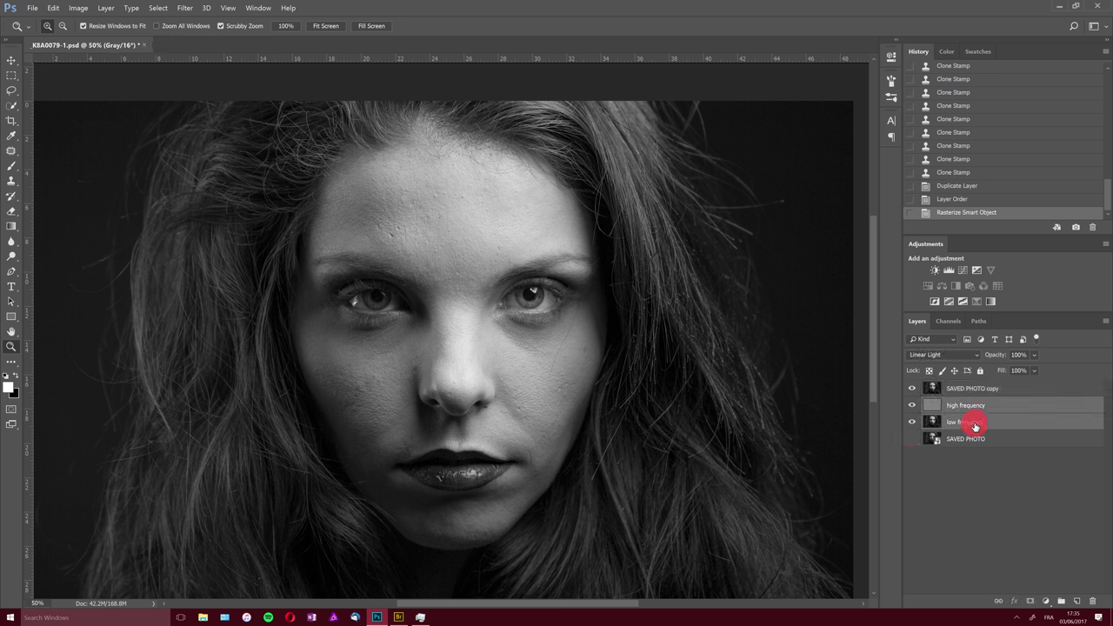
{"action": "key", "text": "ctrl+g"}
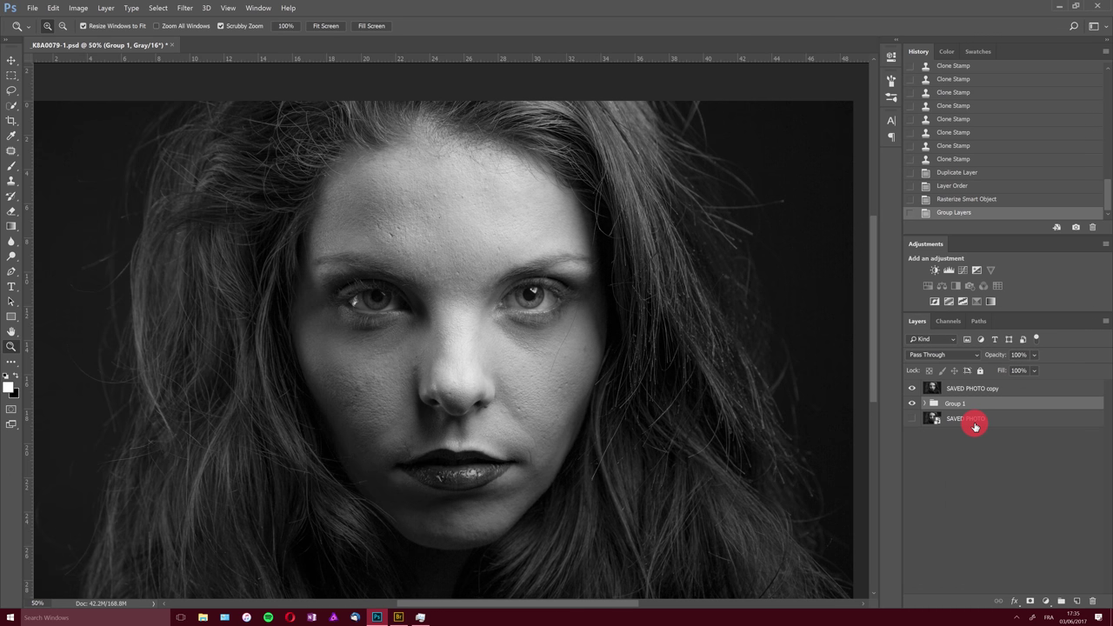
{"action": "double_click", "coordinate": [956, 405]}
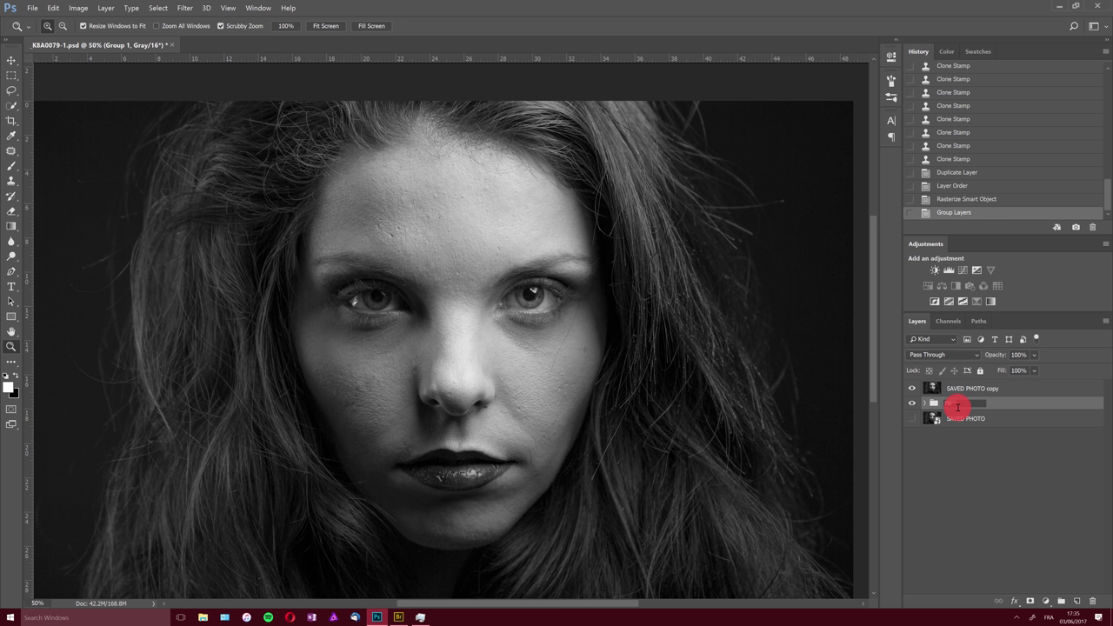
{"action": "key", "text": "Return"}
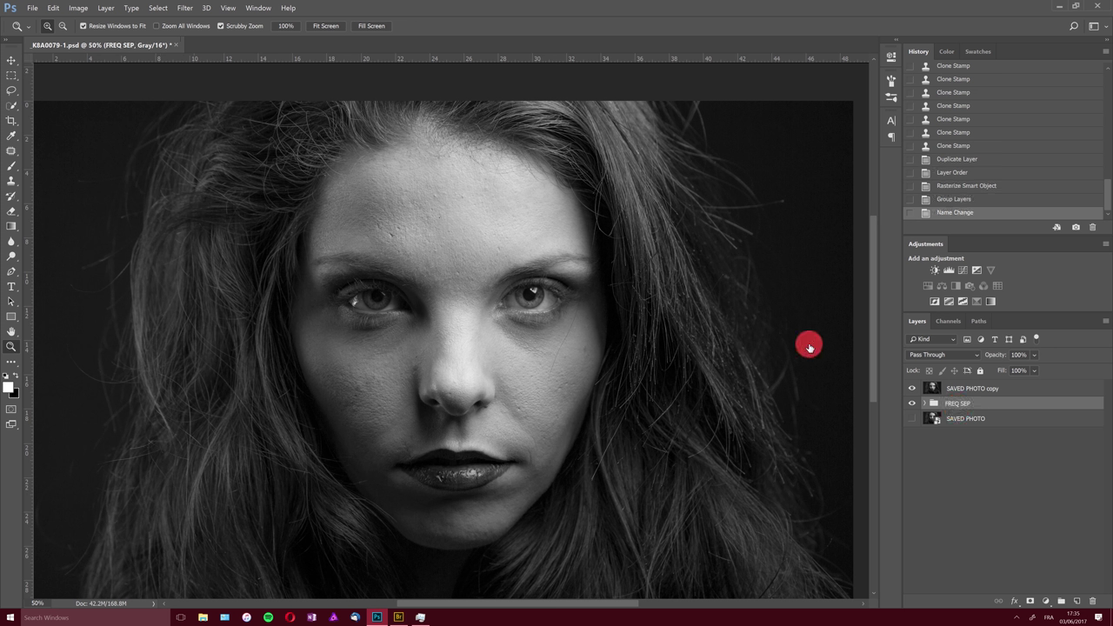
- Rename the SAVED PHOTO copy layer ORIGINAL and hide it
{"action": "double_click", "coordinate": [963, 388]}
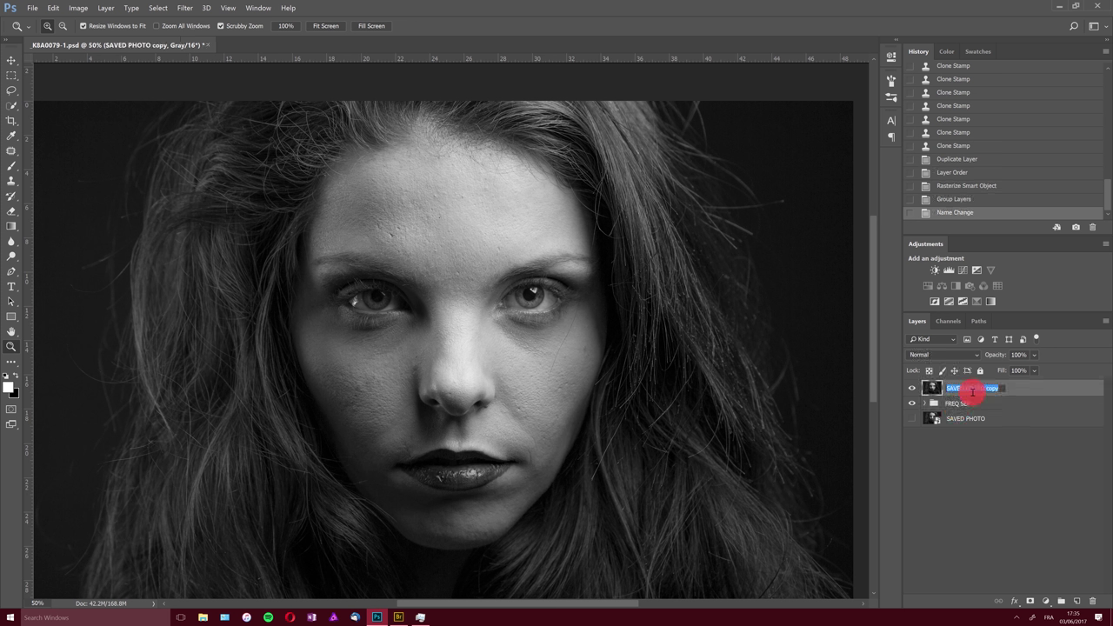
{"action": "type", "text": "ORIGINAL"}
{"action": "key", "text": "Return"}
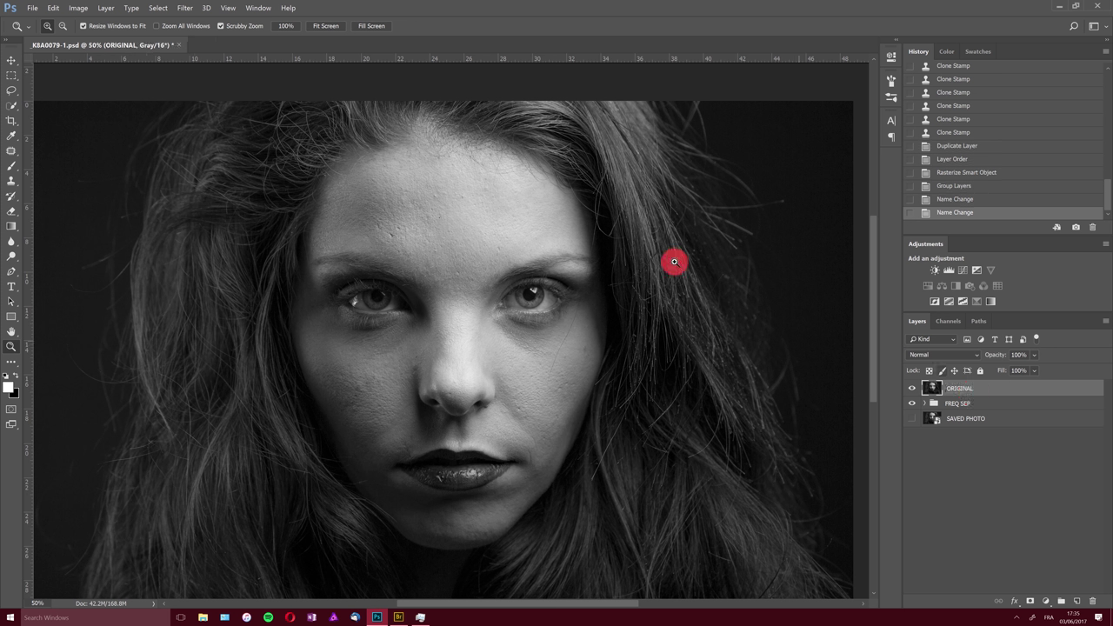
{"action": "left_click", "coordinate": [912, 388]}
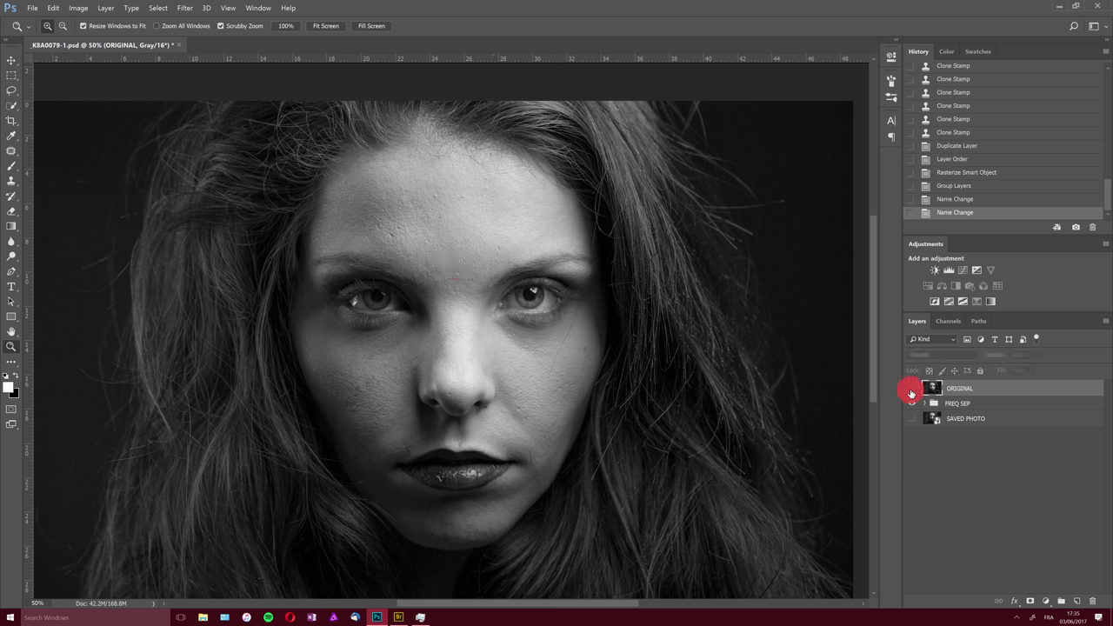
- Show the ORIGINAL layer and toggle its visibility to compare the skin before and after, leaving it visible
{"action": "left_click", "coordinate": [911, 389]}
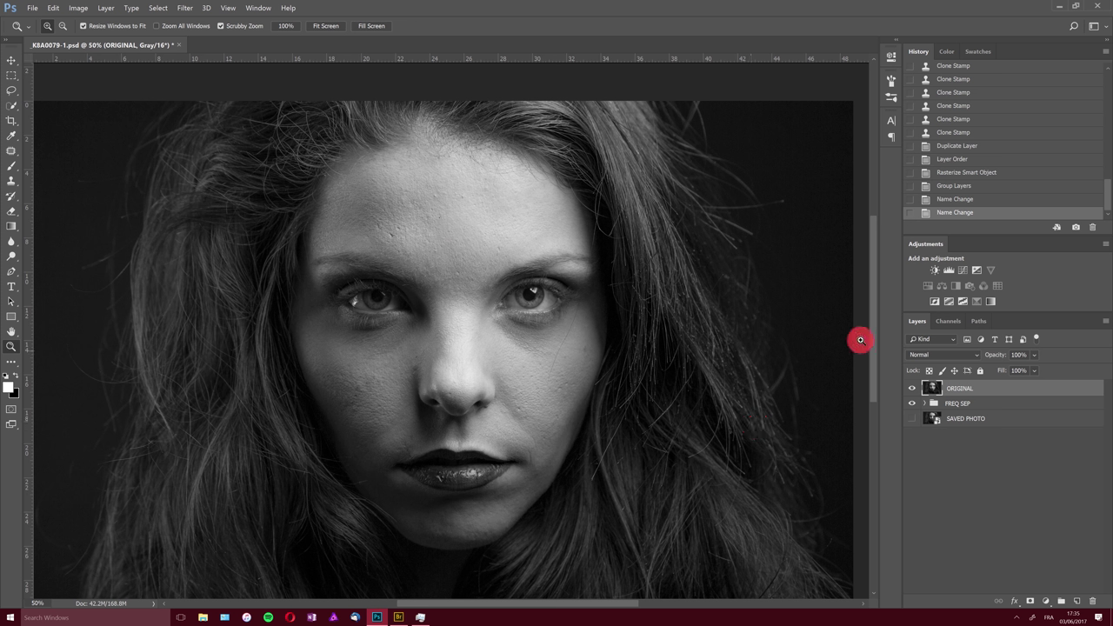
{"action": "left_click_drag", "start_coordinate": [870, 316], "coordinate": [880, 327]}
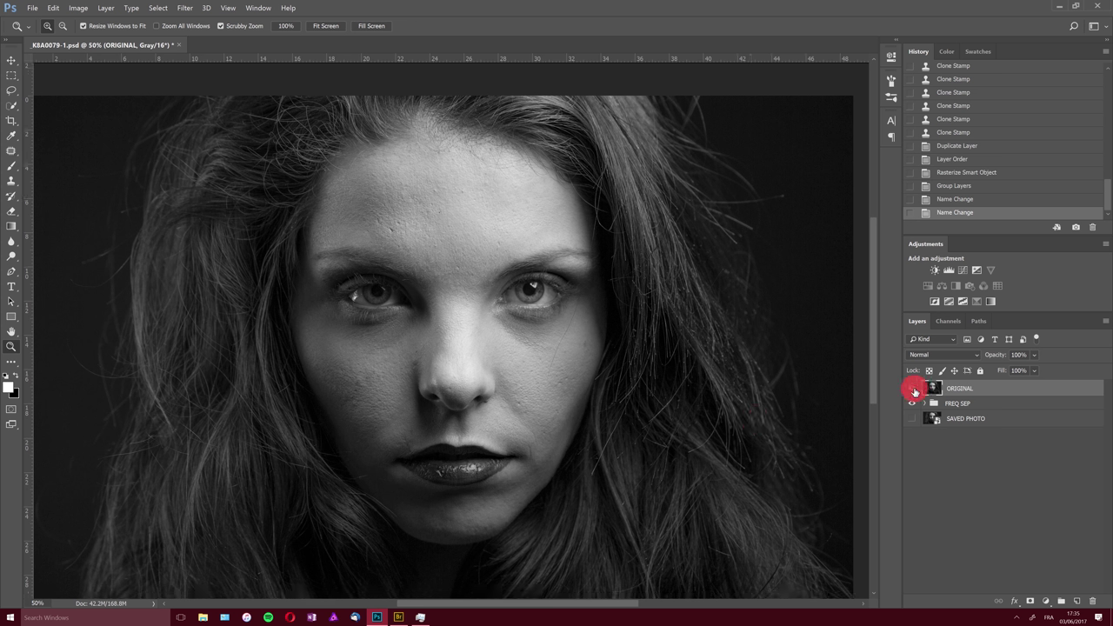
{"action": "left_click", "coordinate": [912, 388]}
{"action": "left_click", "coordinate": [911, 389]}
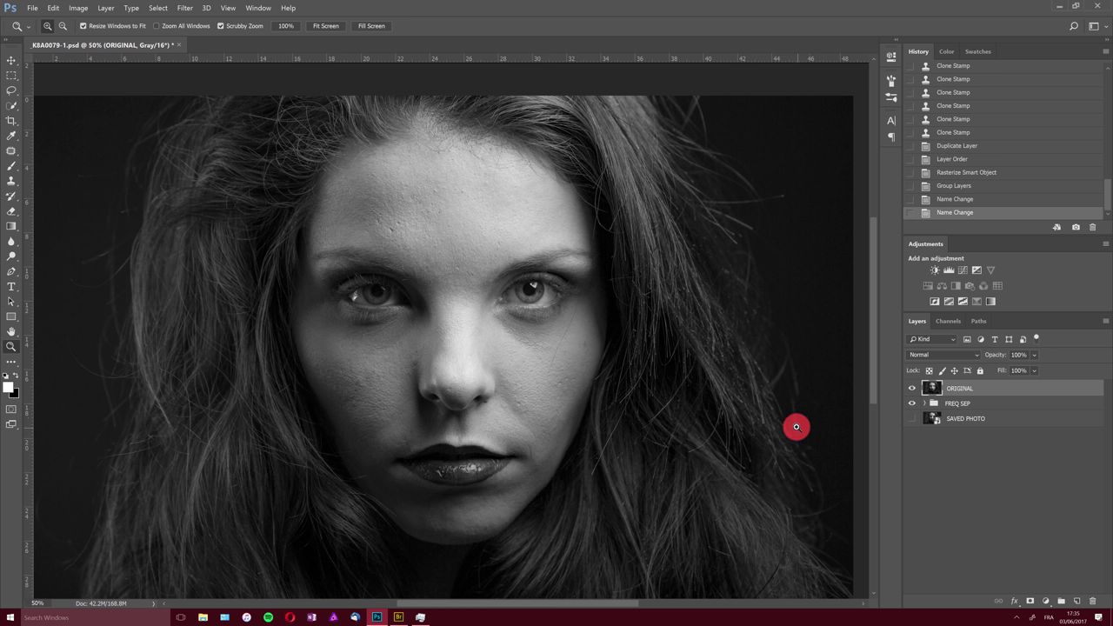
{"action": "left_click", "coordinate": [910, 403]}
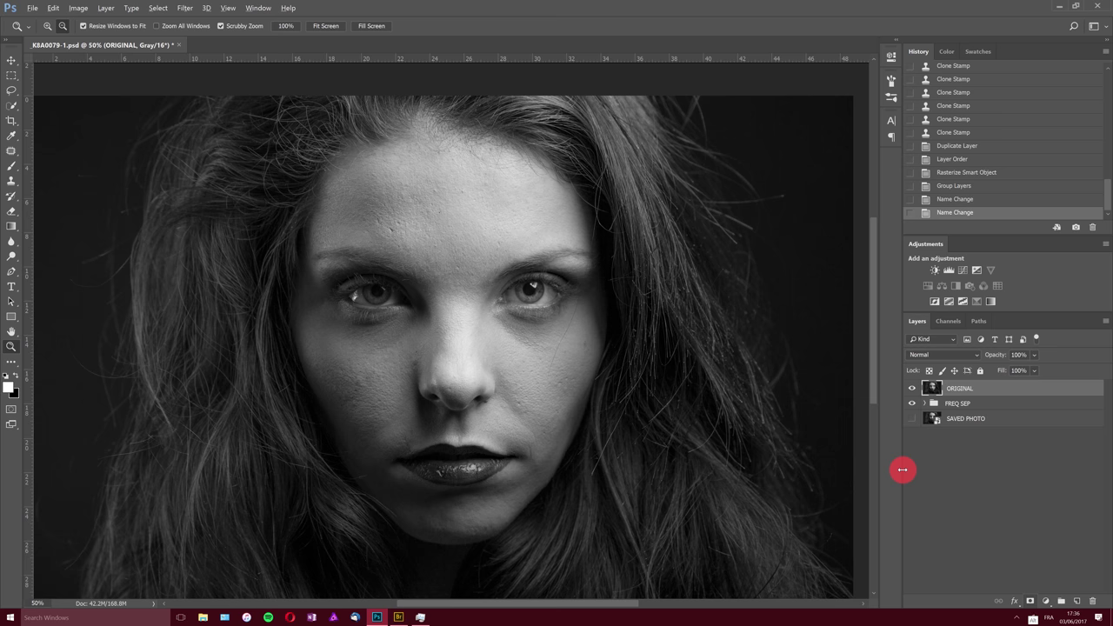
- Add a black layer mask to the ORIGINAL layer and ready the Brush tool with white as the foreground colour
{"action": "left_click", "coordinate": [1031, 602], "text": "alt"}
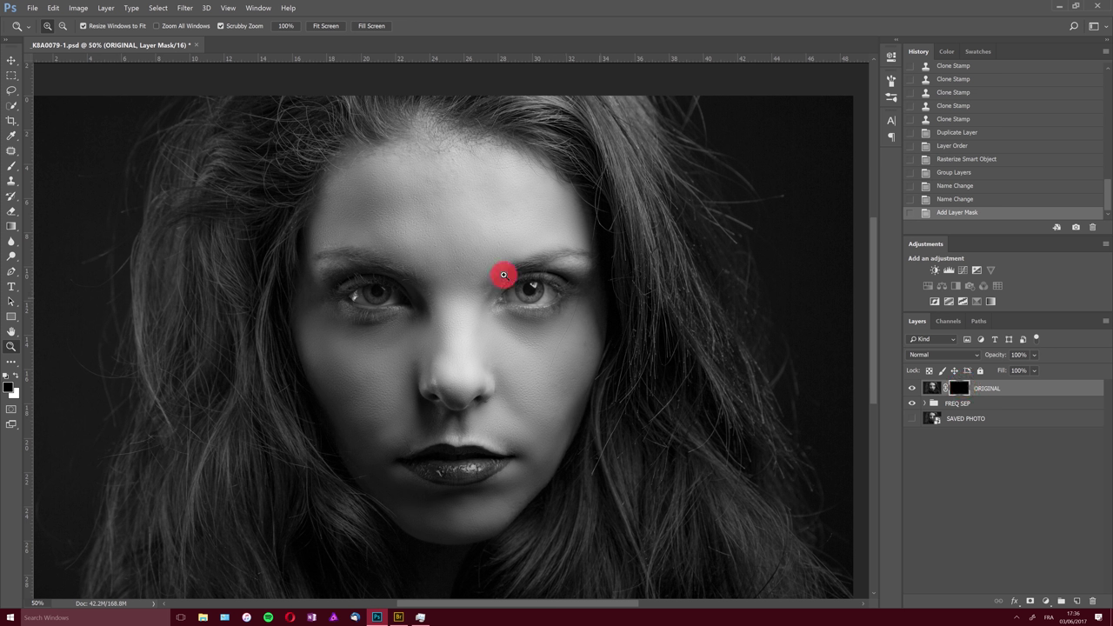
{"action": "left_click", "coordinate": [11, 165]}
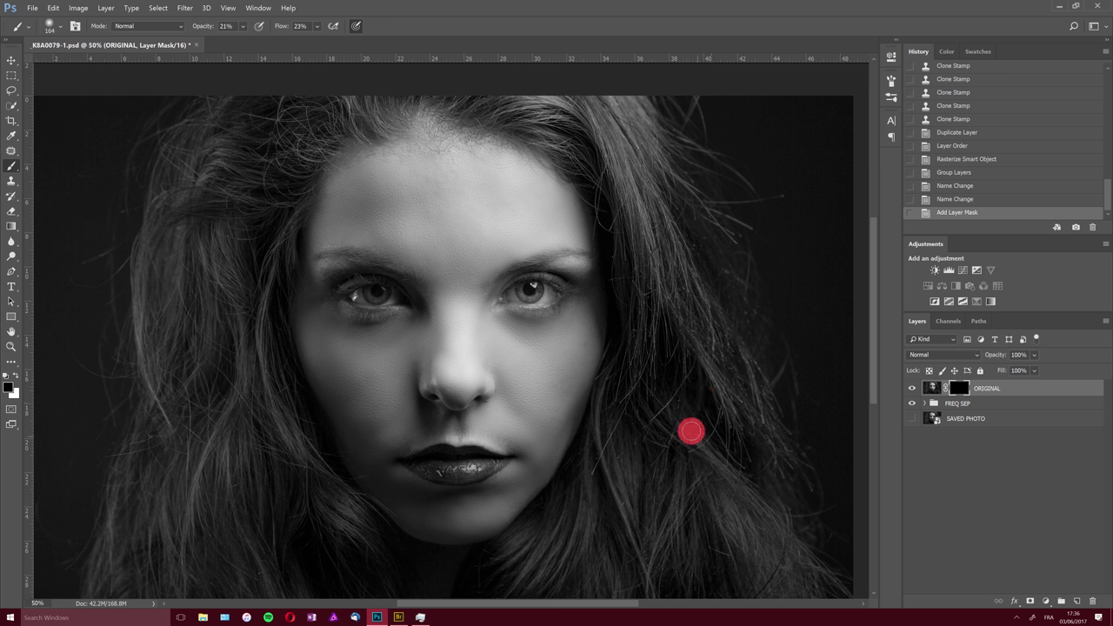
{"action": "left_click", "coordinate": [16, 374]}
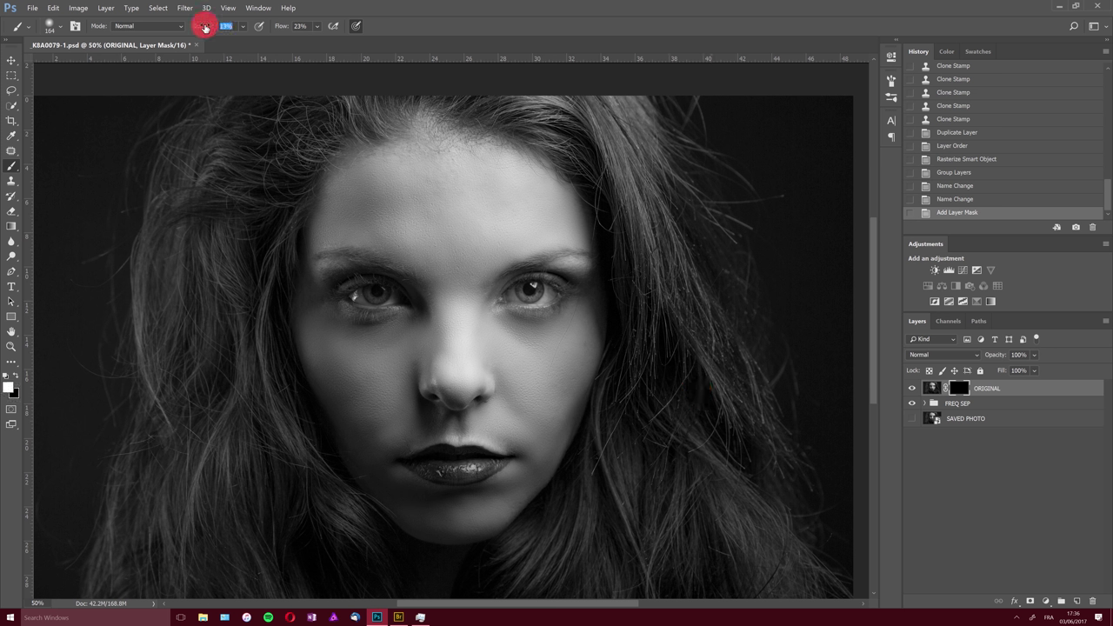
{"action": "left_click_drag", "start_coordinate": [211, 32], "coordinate": [345, 50]}
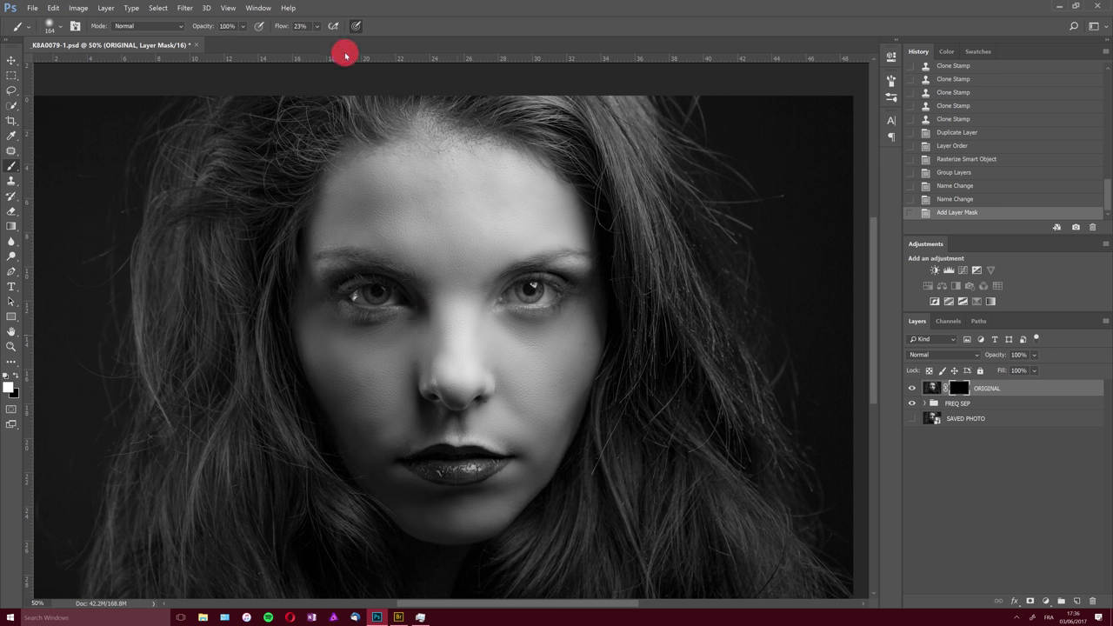
{"action": "left_click", "coordinate": [362, 296]}
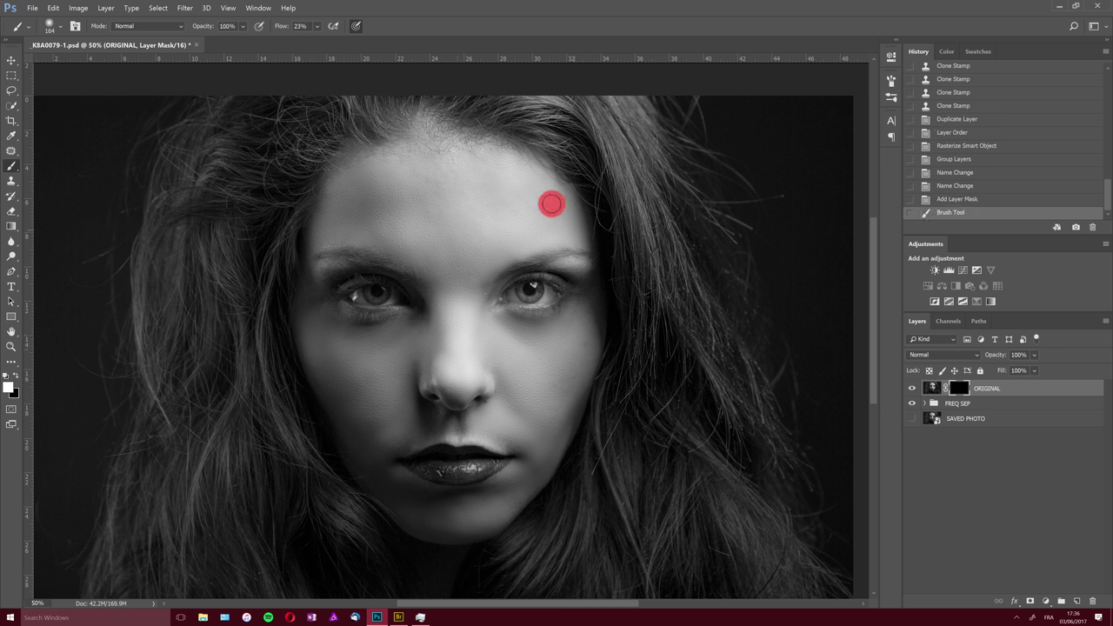
{"action": "key", "text": "ctrl+z"}
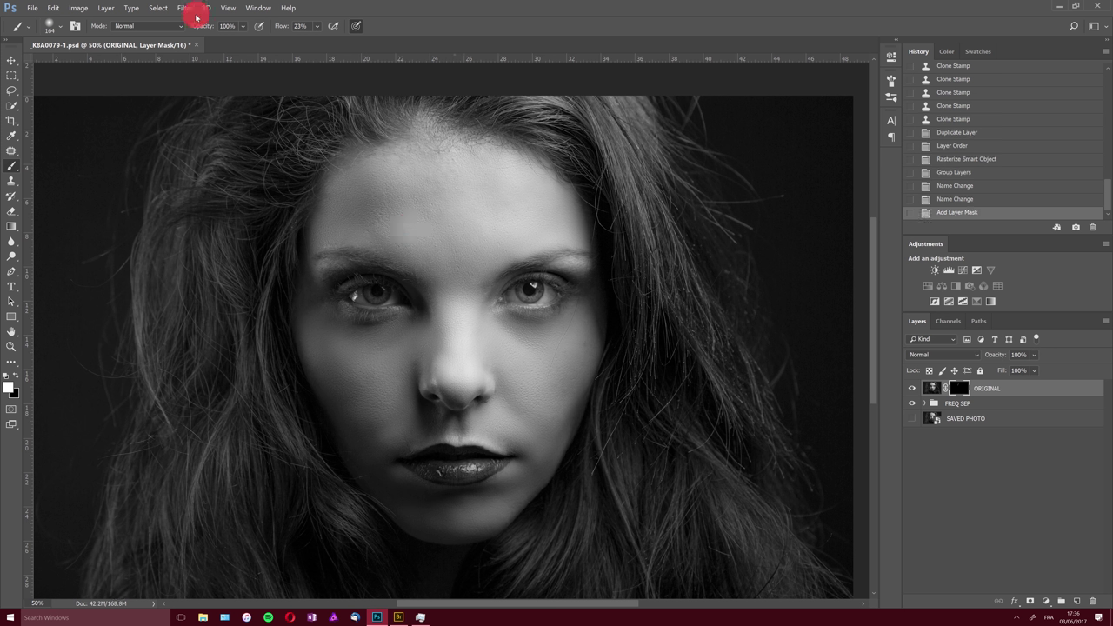
- Set the brush to 46% opacity, 80% flow and a size of 477 pixels
{"action": "left_click_drag", "start_coordinate": [203, 26], "coordinate": [169, 24]}
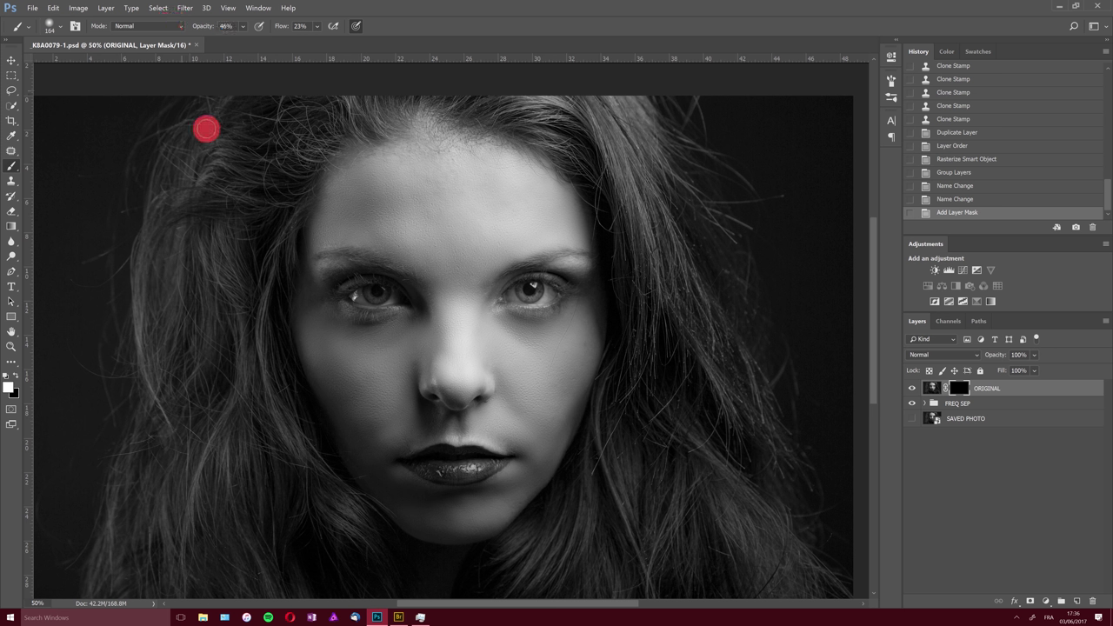
{"action": "left_click", "coordinate": [357, 26]}
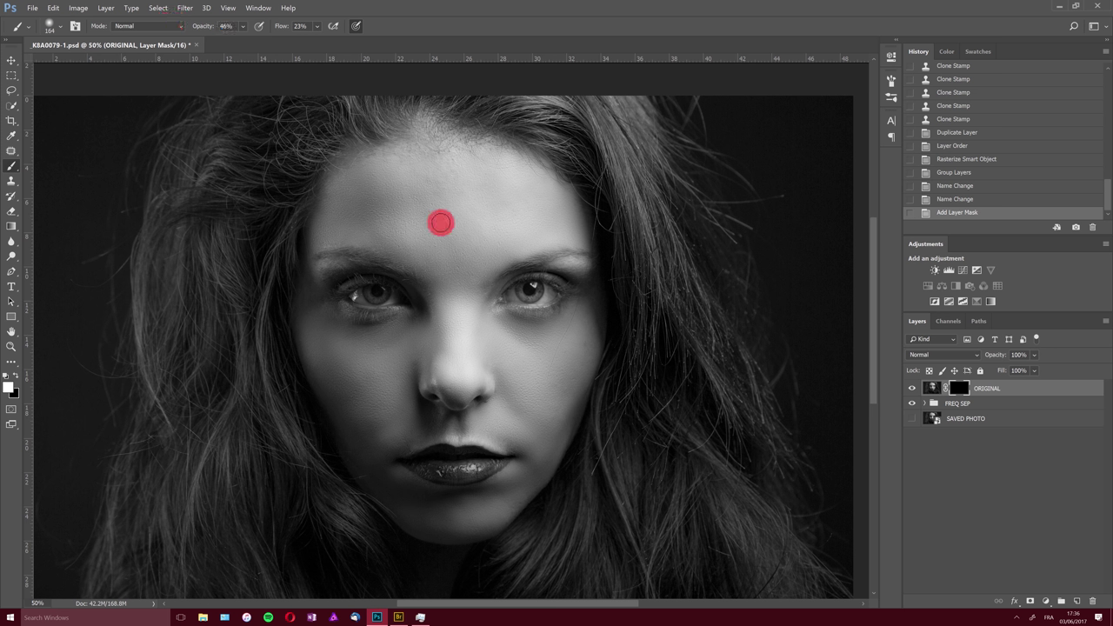
{"action": "mouse_move", "coordinate": [506, 322]}
{"action": "left_mouse_down"}
{"action": "mouse_move", "coordinate": [529, 325]}
{"action": "mouse_move", "coordinate": [522, 336]}
{"action": "left_mouse_up"}
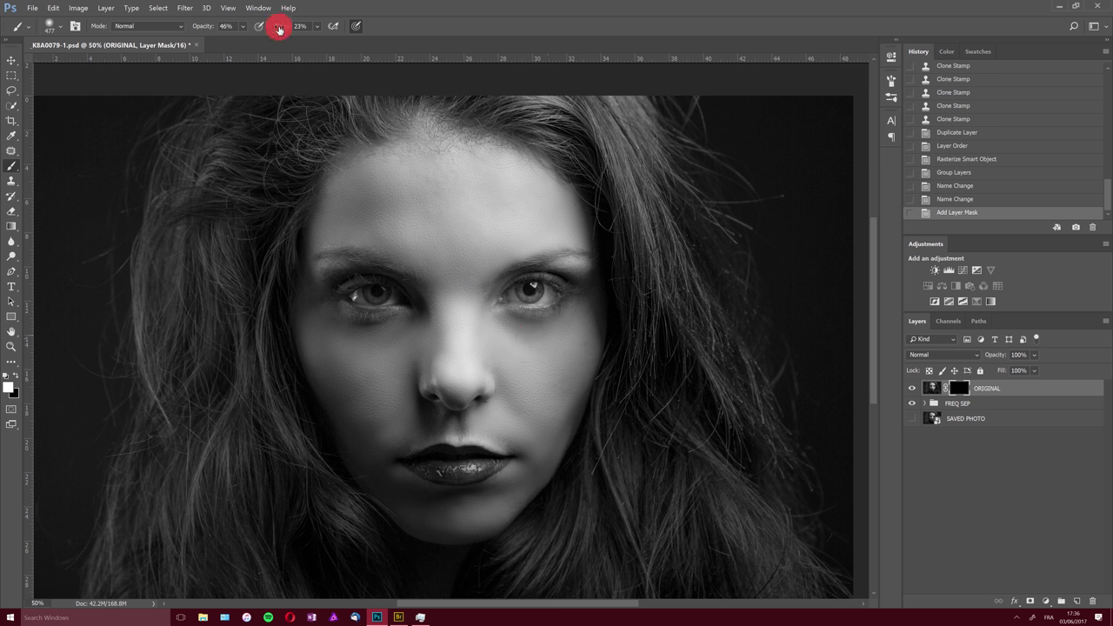
{"action": "left_click_drag", "start_coordinate": [281, 26], "coordinate": [328, 34]}
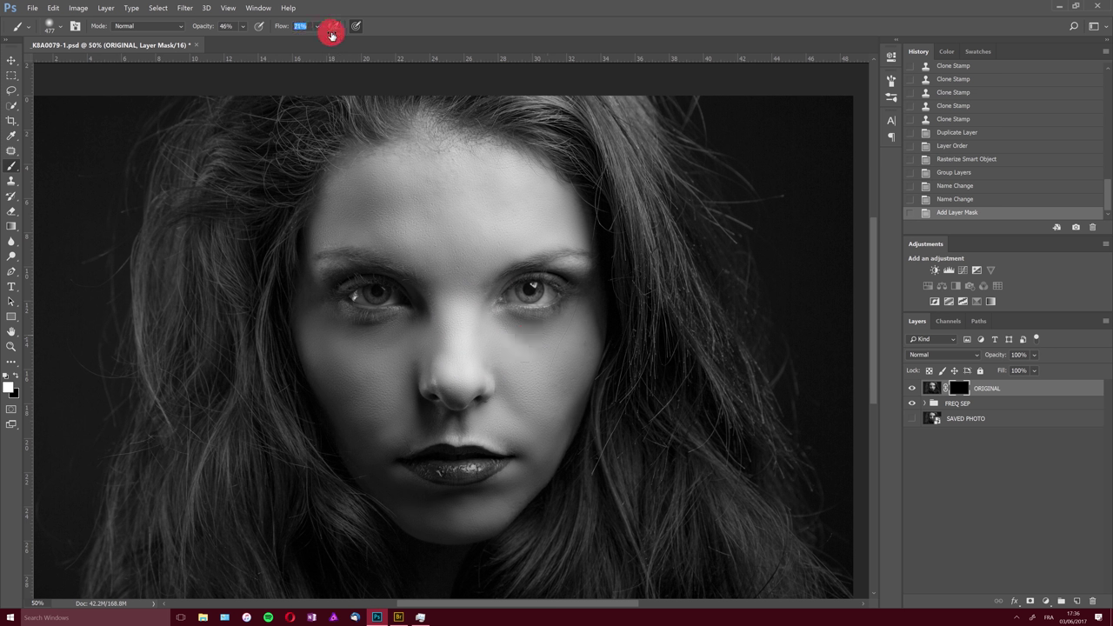
{"action": "type", "text": "80"}
{"action": "key", "text": "Return"}
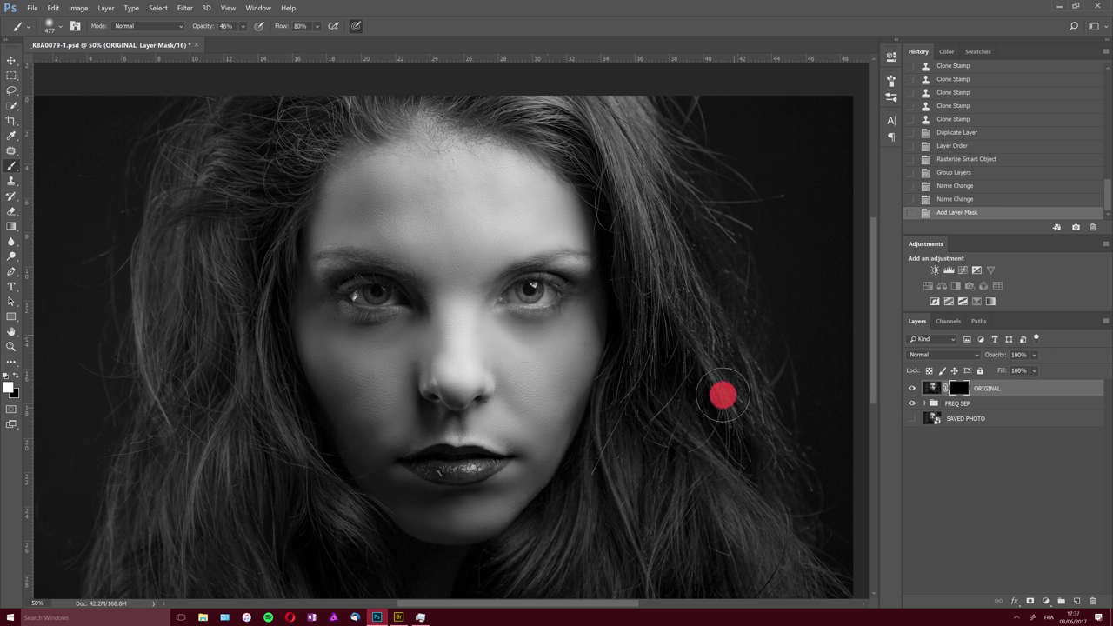
- Paint white on the ORIGINAL mask over the forehead, nose, cheeks and chin to restore skin texture, and check the mask on its own
{"action": "mouse_move", "coordinate": [379, 198]}
{"action": "left_mouse_down"}
{"action": "mouse_move", "coordinate": [350, 227]}
{"action": "mouse_move", "coordinate": [382, 190]}
{"action": "mouse_move", "coordinate": [428, 225]}
{"action": "mouse_move", "coordinate": [450, 209]}
{"action": "mouse_move", "coordinate": [498, 228]}
{"action": "mouse_move", "coordinate": [491, 250]}
{"action": "mouse_move", "coordinate": [521, 232]}
{"action": "mouse_move", "coordinate": [535, 250]}
{"action": "mouse_move", "coordinate": [446, 288]}
{"action": "mouse_move", "coordinate": [461, 360]}
{"action": "mouse_move", "coordinate": [460, 305]}
{"action": "mouse_move", "coordinate": [511, 346]}
{"action": "mouse_move", "coordinate": [556, 359]}
{"action": "mouse_move", "coordinate": [578, 337]}
{"action": "mouse_move", "coordinate": [336, 352]}
{"action": "mouse_move", "coordinate": [388, 369]}
{"action": "mouse_move", "coordinate": [371, 377]}
{"action": "mouse_move", "coordinate": [366, 447]}
{"action": "mouse_move", "coordinate": [486, 451]}
{"action": "mouse_move", "coordinate": [545, 480]}
{"action": "mouse_move", "coordinate": [551, 441]}
{"action": "mouse_move", "coordinate": [460, 332]}
{"action": "mouse_move", "coordinate": [459, 394]}
{"action": "mouse_move", "coordinate": [466, 317]}
{"action": "mouse_move", "coordinate": [401, 359]}
{"action": "mouse_move", "coordinate": [462, 398]}
{"action": "mouse_move", "coordinate": [467, 423]}
{"action": "mouse_move", "coordinate": [520, 431]}
{"action": "mouse_move", "coordinate": [502, 379]}
{"action": "mouse_move", "coordinate": [552, 428]}
{"action": "mouse_move", "coordinate": [570, 354]}
{"action": "mouse_move", "coordinate": [525, 379]}
{"action": "mouse_move", "coordinate": [493, 357]}
{"action": "mouse_move", "coordinate": [483, 333]}
{"action": "mouse_move", "coordinate": [502, 401]}
{"action": "mouse_move", "coordinate": [474, 509]}
{"action": "mouse_move", "coordinate": [413, 494]}
{"action": "mouse_move", "coordinate": [489, 512]}
{"action": "mouse_move", "coordinate": [545, 454]}
{"action": "mouse_move", "coordinate": [528, 450]}
{"action": "mouse_move", "coordinate": [476, 391]}
{"action": "mouse_move", "coordinate": [463, 327]}
{"action": "mouse_move", "coordinate": [454, 379]}
{"action": "mouse_move", "coordinate": [424, 184]}
{"action": "mouse_move", "coordinate": [389, 183]}
{"action": "mouse_move", "coordinate": [482, 164]}
{"action": "mouse_move", "coordinate": [539, 203]}
{"action": "mouse_move", "coordinate": [547, 223]}
{"action": "mouse_move", "coordinate": [461, 270]}
{"action": "mouse_move", "coordinate": [445, 335]}
{"action": "mouse_move", "coordinate": [325, 355]}
{"action": "mouse_move", "coordinate": [418, 325]}
{"action": "mouse_move", "coordinate": [363, 333]}
{"action": "mouse_move", "coordinate": [500, 326]}
{"action": "mouse_move", "coordinate": [530, 338]}
{"action": "mouse_move", "coordinate": [547, 323]}
{"action": "mouse_move", "coordinate": [402, 373]}
{"action": "mouse_move", "coordinate": [417, 505]}
{"action": "mouse_move", "coordinate": [388, 470]}
{"action": "mouse_move", "coordinate": [378, 408]}
{"action": "mouse_move", "coordinate": [574, 409]}
{"action": "mouse_move", "coordinate": [403, 422]}
{"action": "mouse_move", "coordinate": [395, 368]}
{"action": "mouse_move", "coordinate": [423, 438]}
{"action": "mouse_move", "coordinate": [425, 253]}
{"action": "mouse_move", "coordinate": [447, 373]}
{"action": "mouse_move", "coordinate": [333, 348]}
{"action": "mouse_move", "coordinate": [417, 372]}
{"action": "mouse_move", "coordinate": [412, 422]}
{"action": "mouse_move", "coordinate": [393, 412]}
{"action": "mouse_move", "coordinate": [497, 407]}
{"action": "left_mouse_up"}
{"action": "left_click", "coordinate": [959, 387], "text": "alt"}
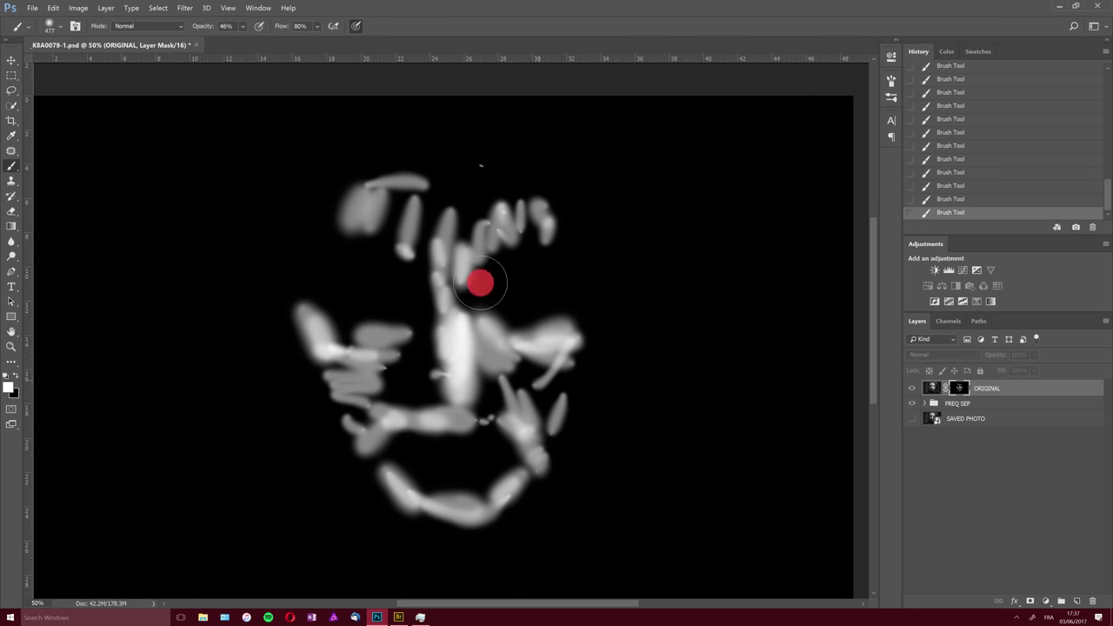
{"action": "key", "text": "alt+backslash"}
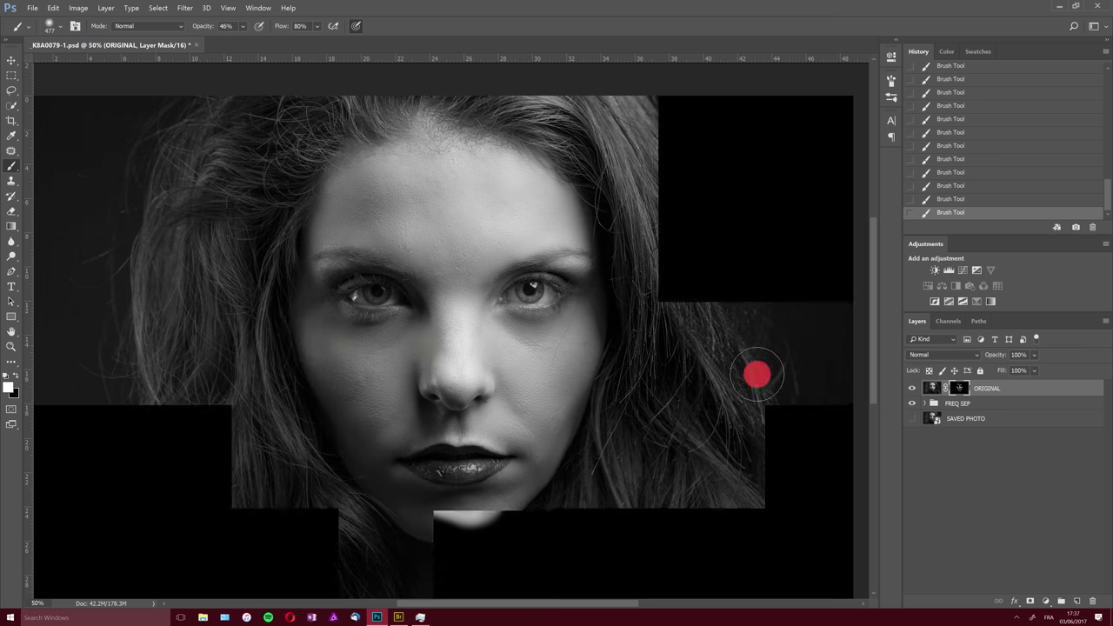
- Toggle the ORIGINAL layer at 100% zoom to compare the restored skin texture on the forehead, cheeks and chin
{"action": "double_click", "coordinate": [11, 346]}
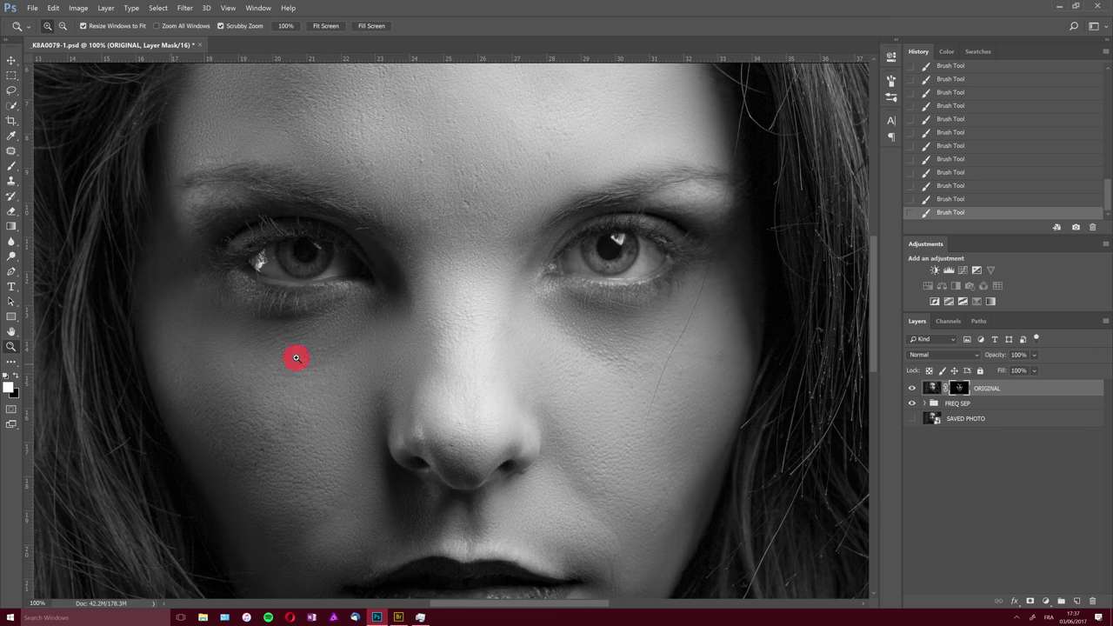
{"action": "left_click_drag", "start_coordinate": [874, 341], "coordinate": [873, 308]}
{"action": "left_click", "coordinate": [912, 388]}
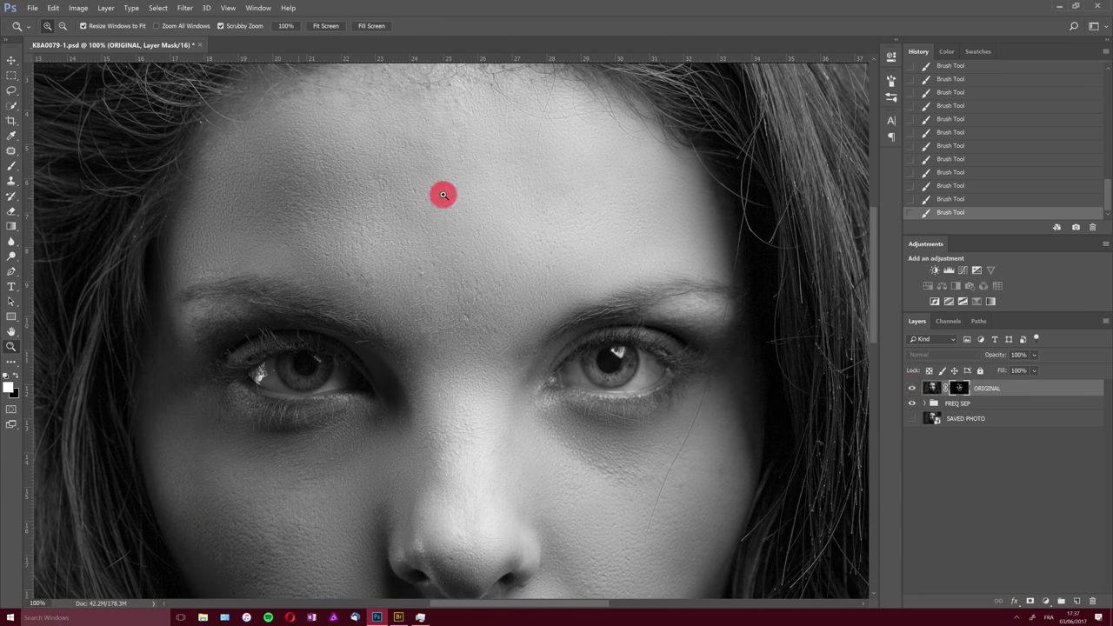
{"action": "left_click_drag", "start_coordinate": [873, 282], "coordinate": [870, 373]}
{"action": "left_click", "coordinate": [912, 388]}
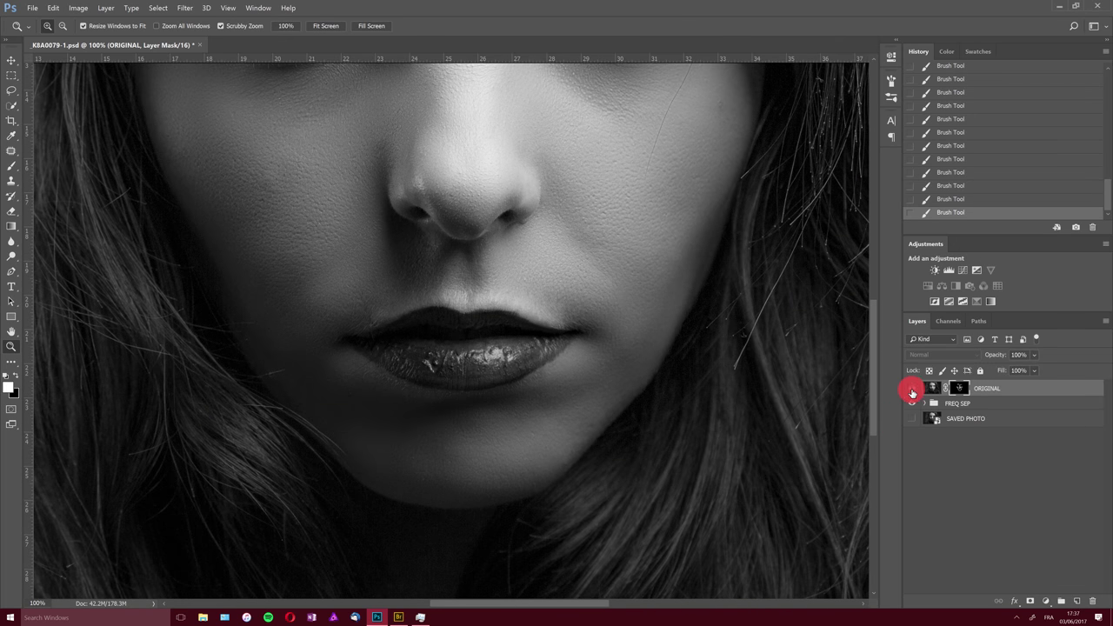
{"action": "left_click", "coordinate": [912, 391]}
{"action": "left_click_drag", "start_coordinate": [875, 316], "coordinate": [876, 233]}
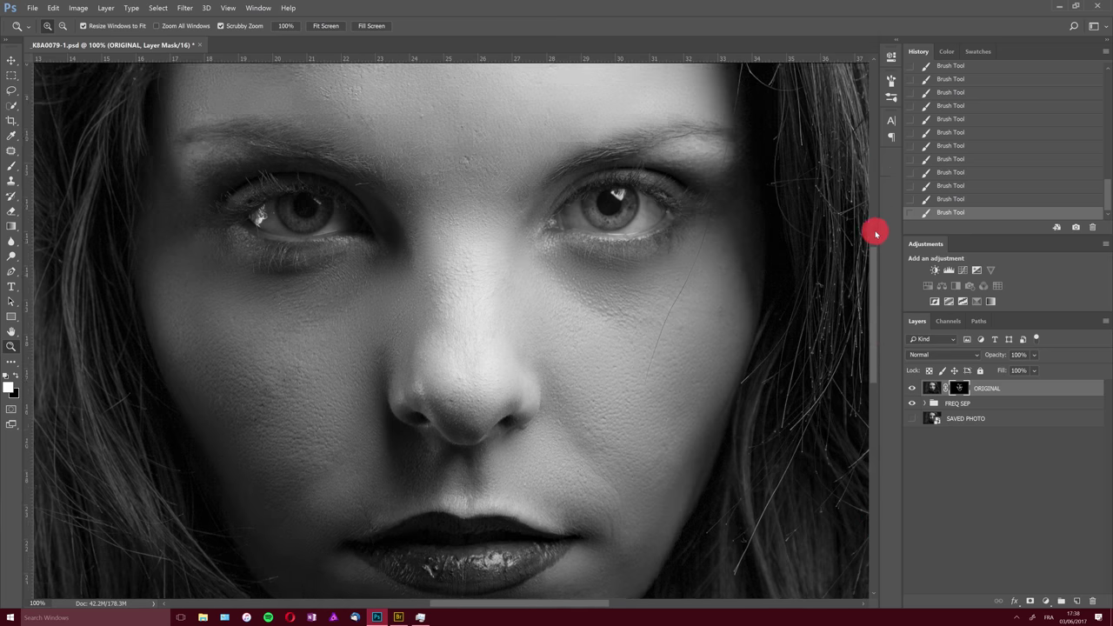
- Display the ORIGINAL mask alone, soften it with a Gaussian Blur of 44.3 pixels radius, and return to the photo view
{"action": "left_click", "coordinate": [960, 388], "text": "alt"}
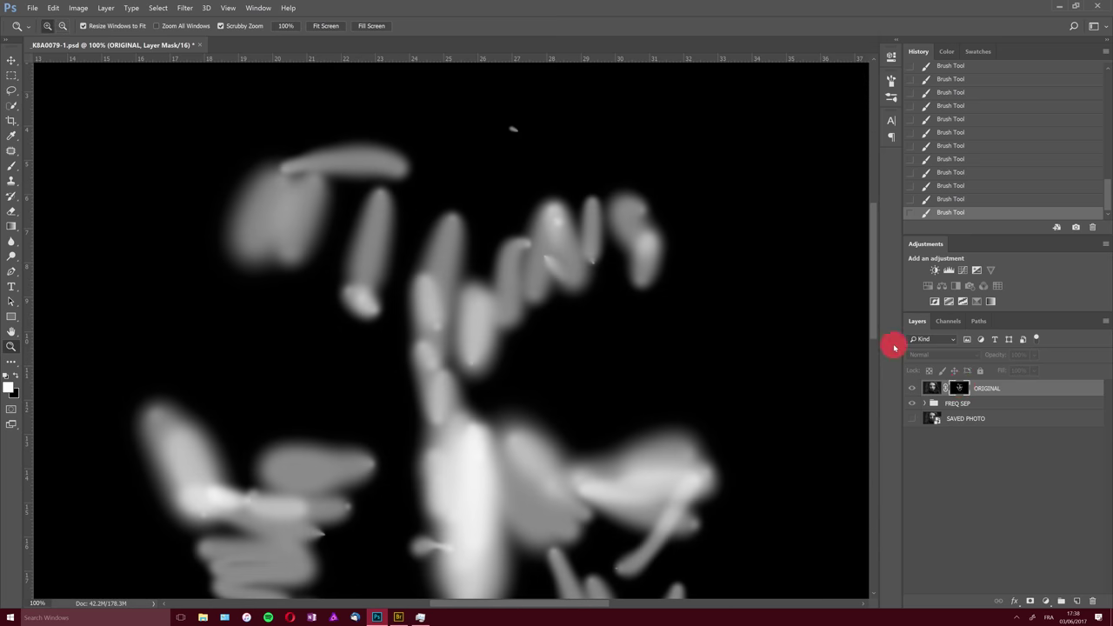
{"action": "left_click_drag", "start_coordinate": [869, 286], "coordinate": [876, 323]}
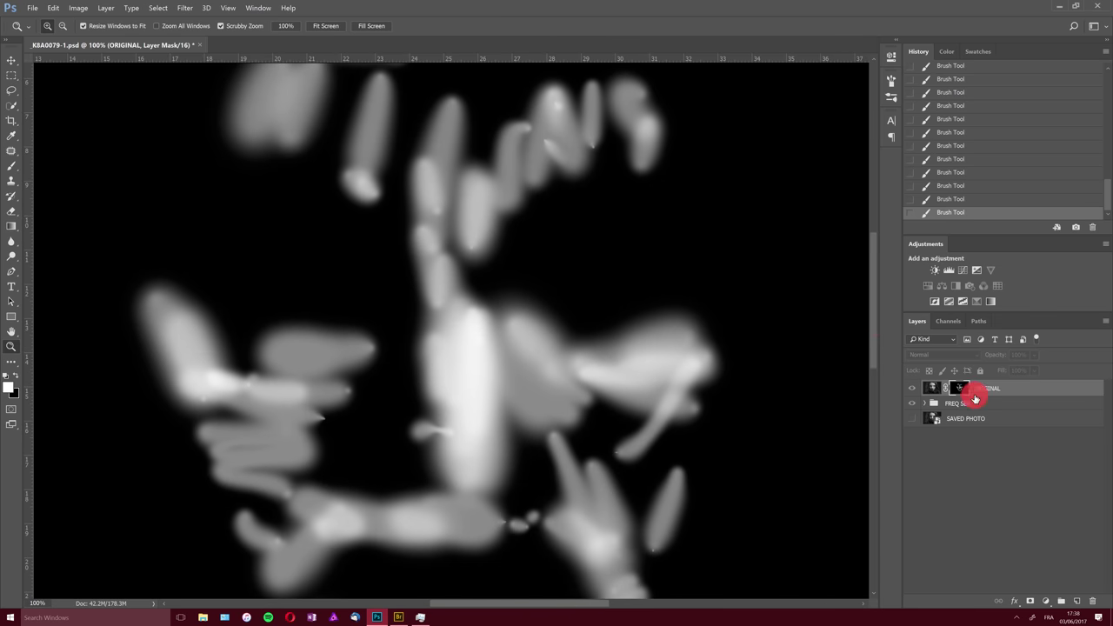
{"action": "left_click", "coordinate": [185, 8]}
{"action": "mouse_move", "coordinate": [192, 105]}
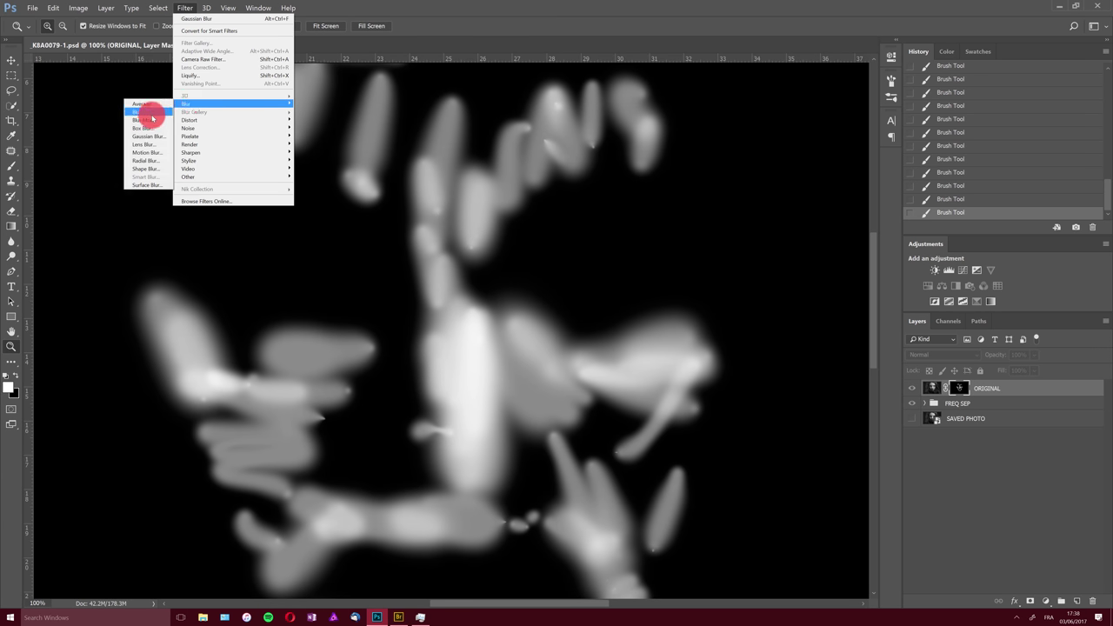
{"action": "left_click", "coordinate": [149, 132]}
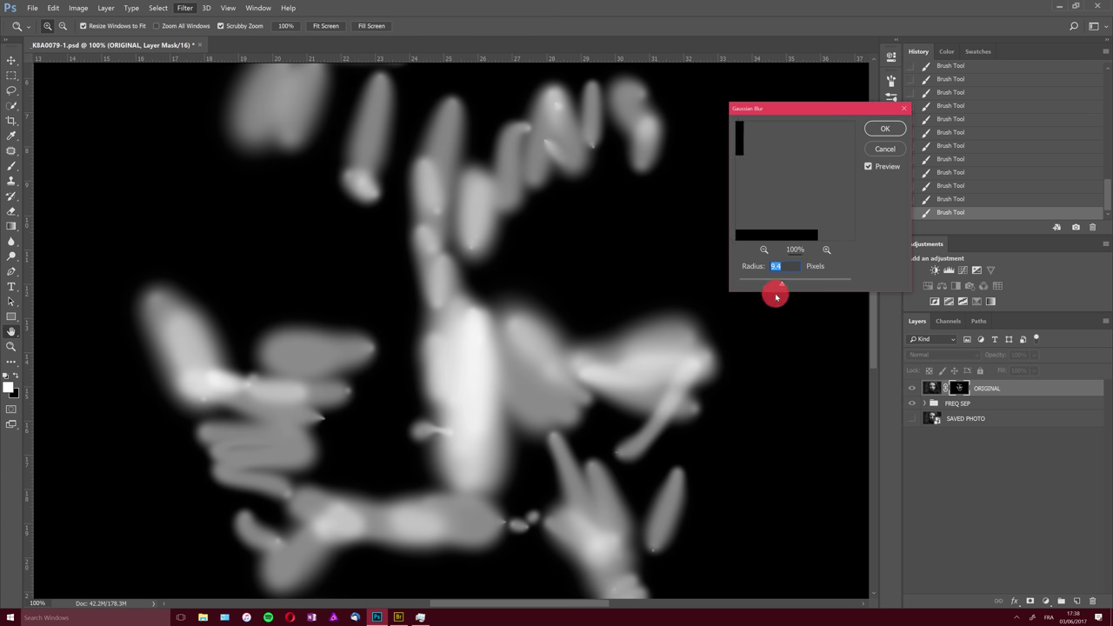
{"action": "left_click_drag", "start_coordinate": [781, 284], "coordinate": [802, 293]}
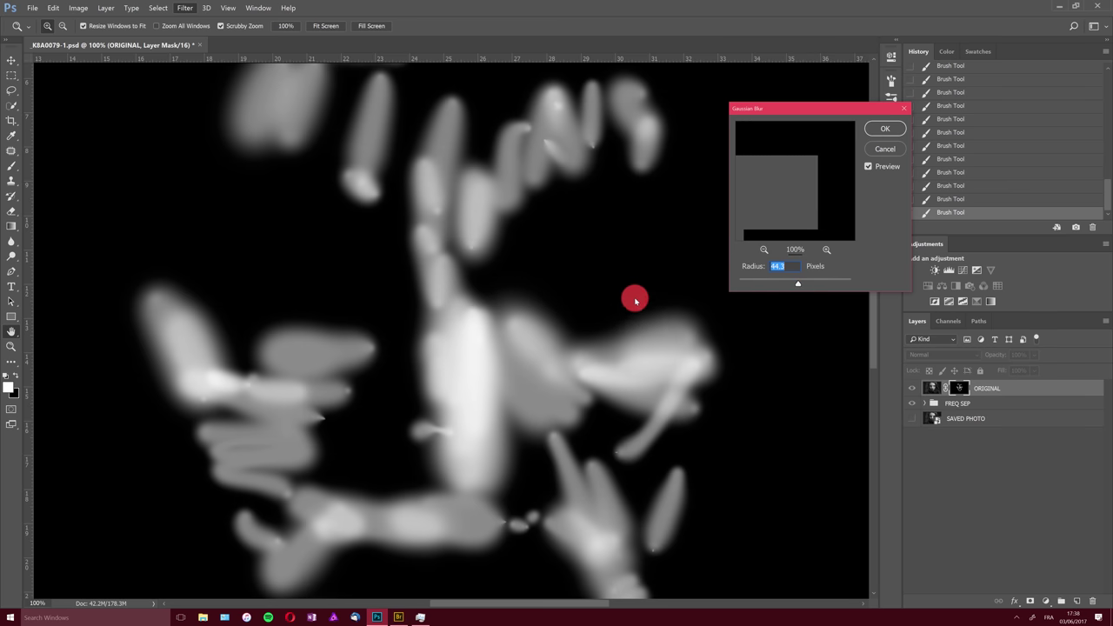
{"action": "key", "text": "Return"}
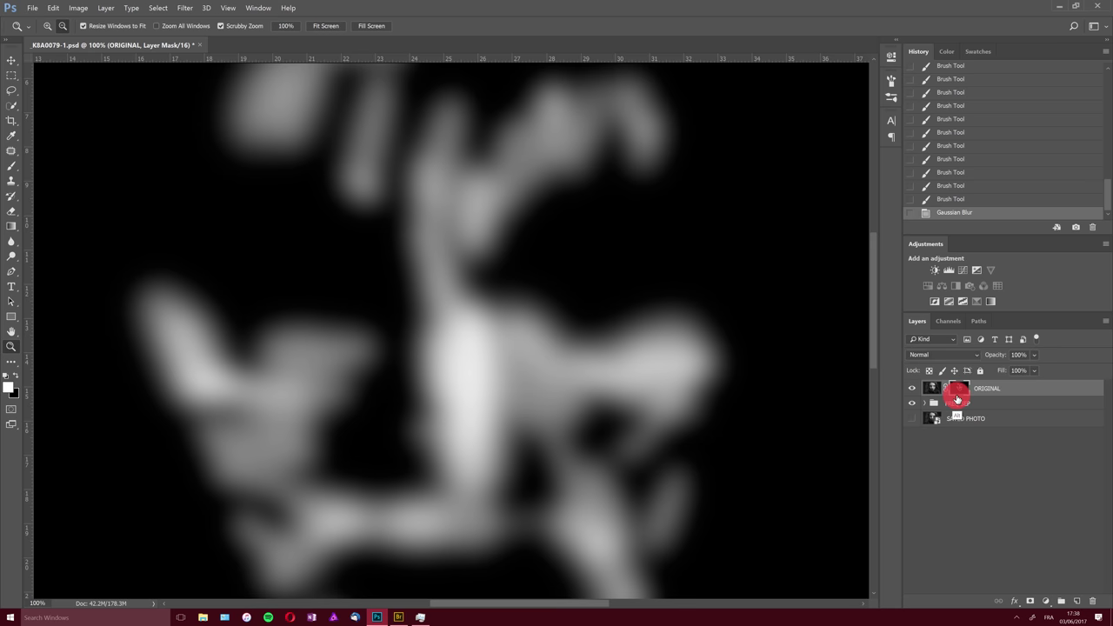
{"action": "left_click", "coordinate": [957, 398], "text": "alt"}
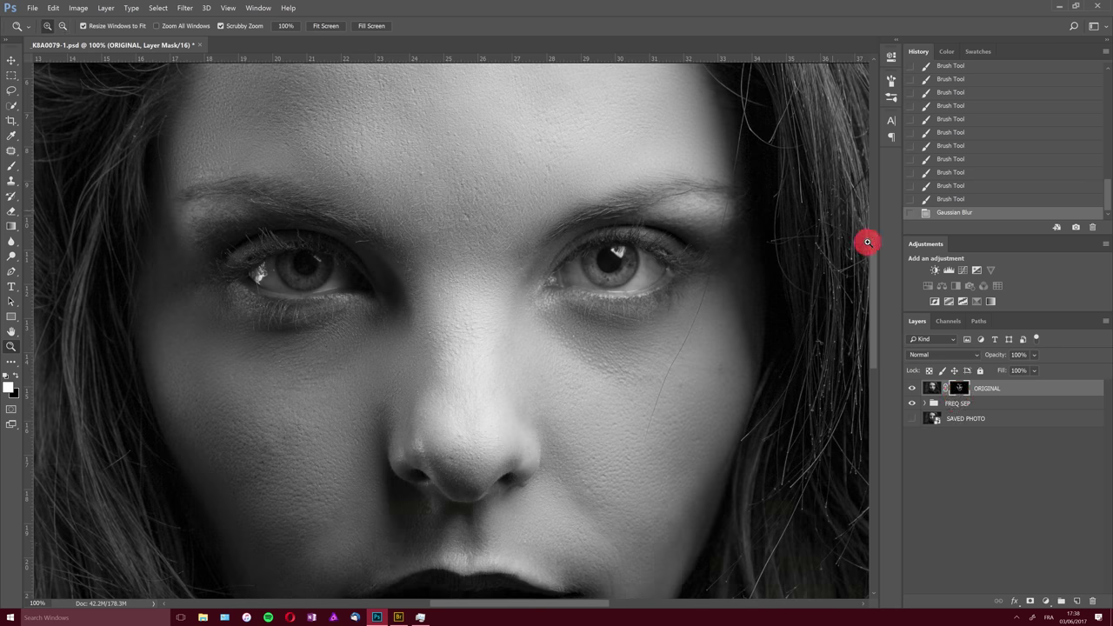
- Toggle the ORIGINAL, FREQ SEP and SAVED PHOTO layers to compare the retouch with the untouched photo, leaving all three visible
{"action": "mouse_move", "coordinate": [874, 251]}
{"action": "left_mouse_down"}
{"action": "mouse_move", "coordinate": [870, 299]}
{"action": "mouse_move", "coordinate": [872, 266]}
{"action": "left_mouse_up"}
{"action": "left_click", "coordinate": [913, 391]}
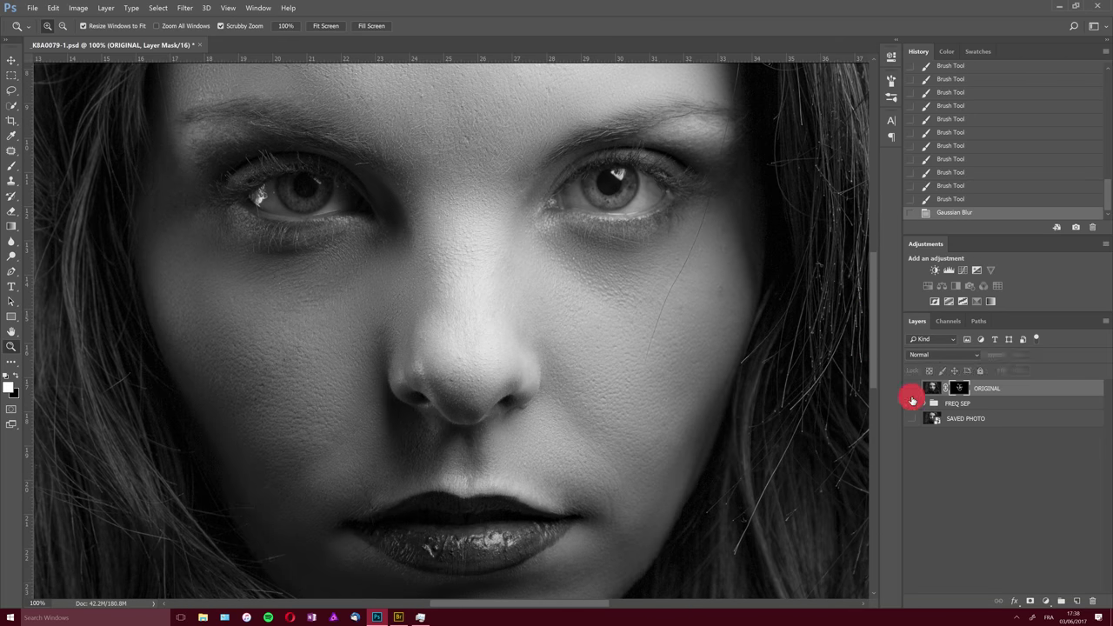
{"action": "left_click", "coordinate": [913, 418]}
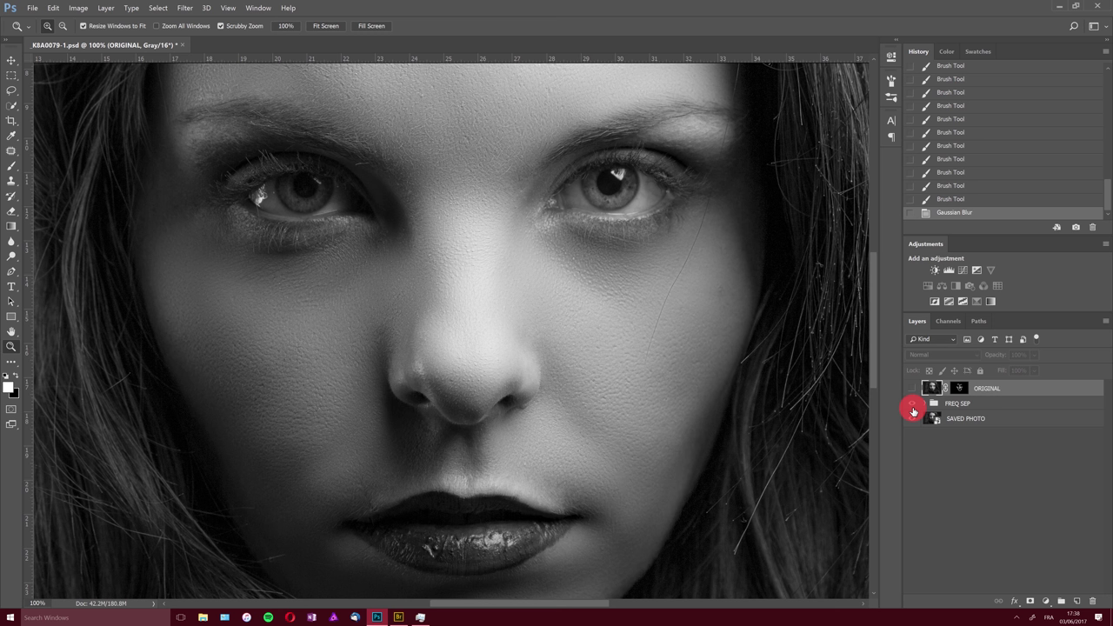
{"action": "left_click_drag", "start_coordinate": [912, 411], "coordinate": [912, 390]}
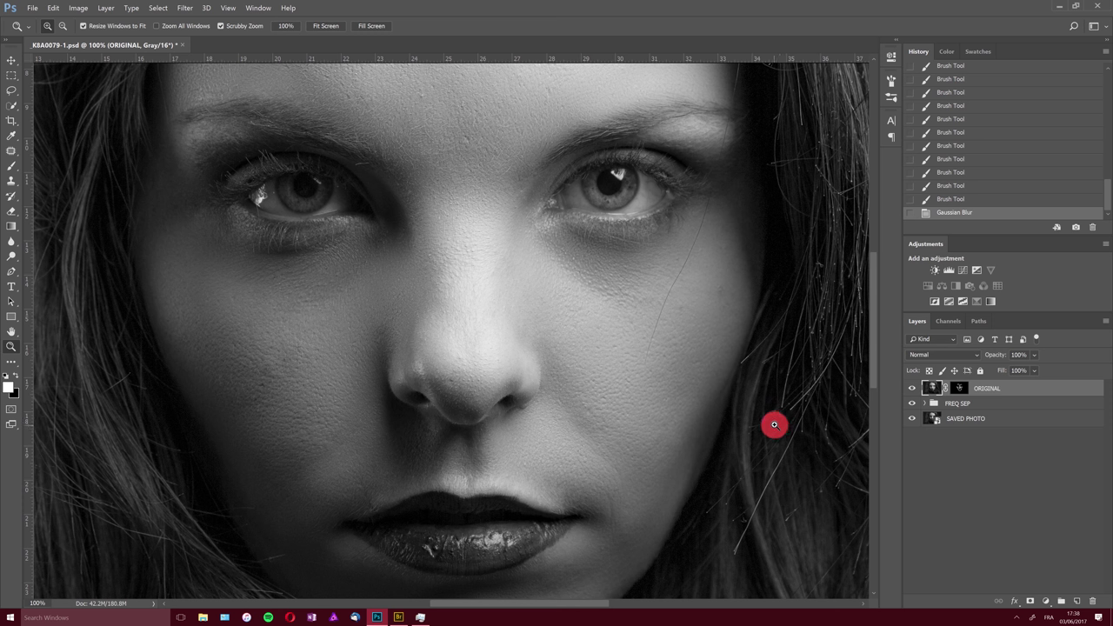
- Select the ORIGINAL layer's mask and try varying the layer's opacity, ending at 100%, to judge the texture across the portrait
{"action": "left_click", "coordinate": [959, 388]}
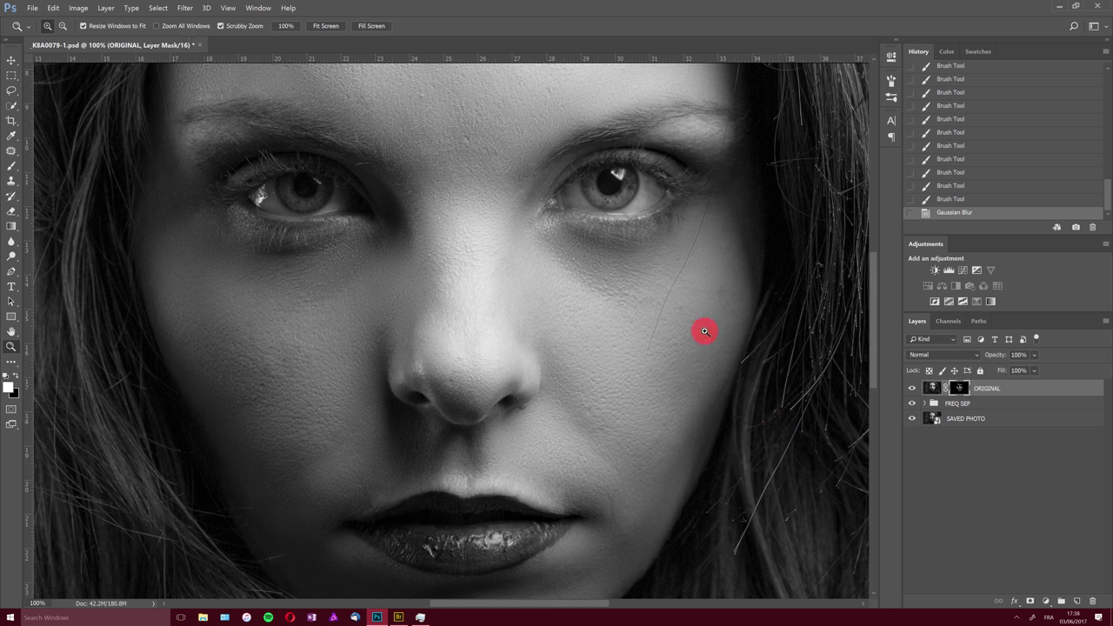
{"action": "scroll", "coordinate": [874, 279], "scroll_direction": "up", "scroll_amount": 5}
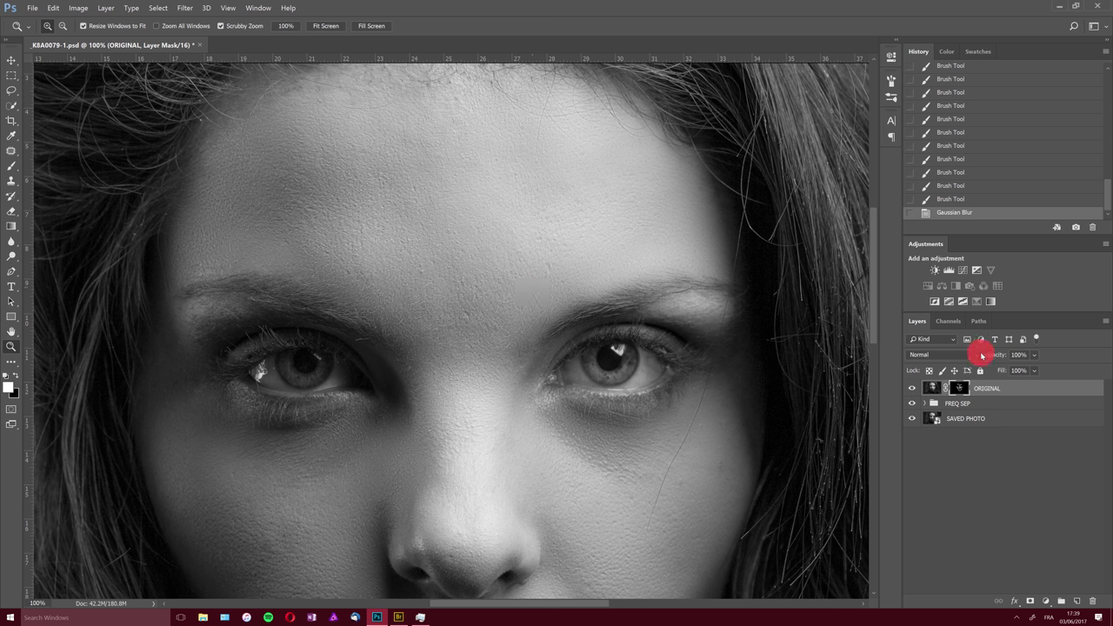
{"action": "left_click_drag", "start_coordinate": [982, 356], "coordinate": [1060, 356]}
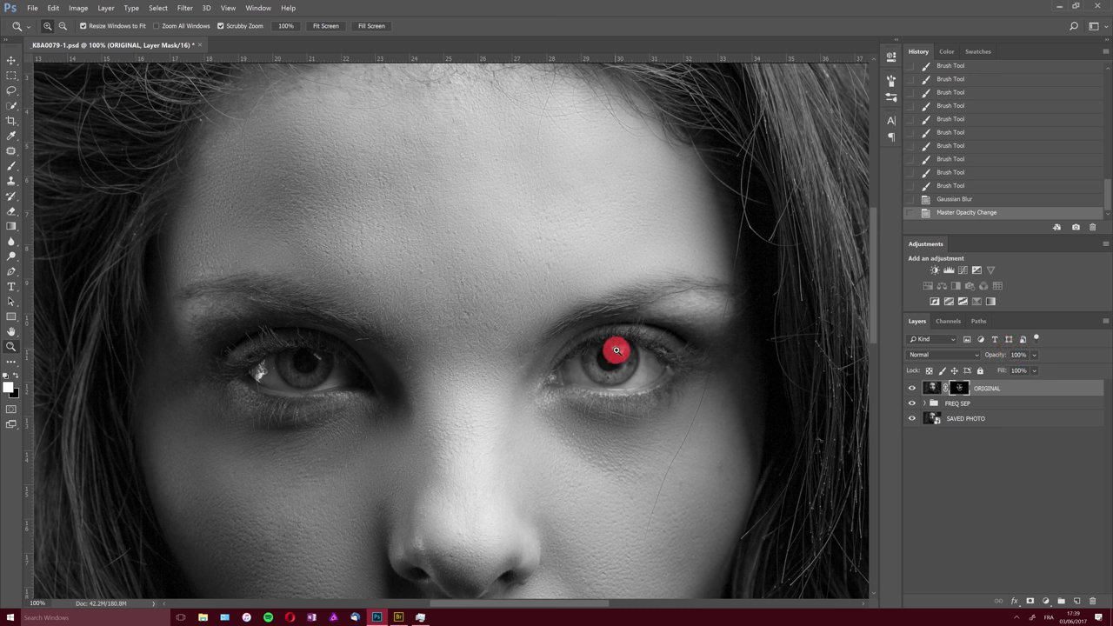
{"action": "left_click", "coordinate": [459, 364], "text": "alt"}
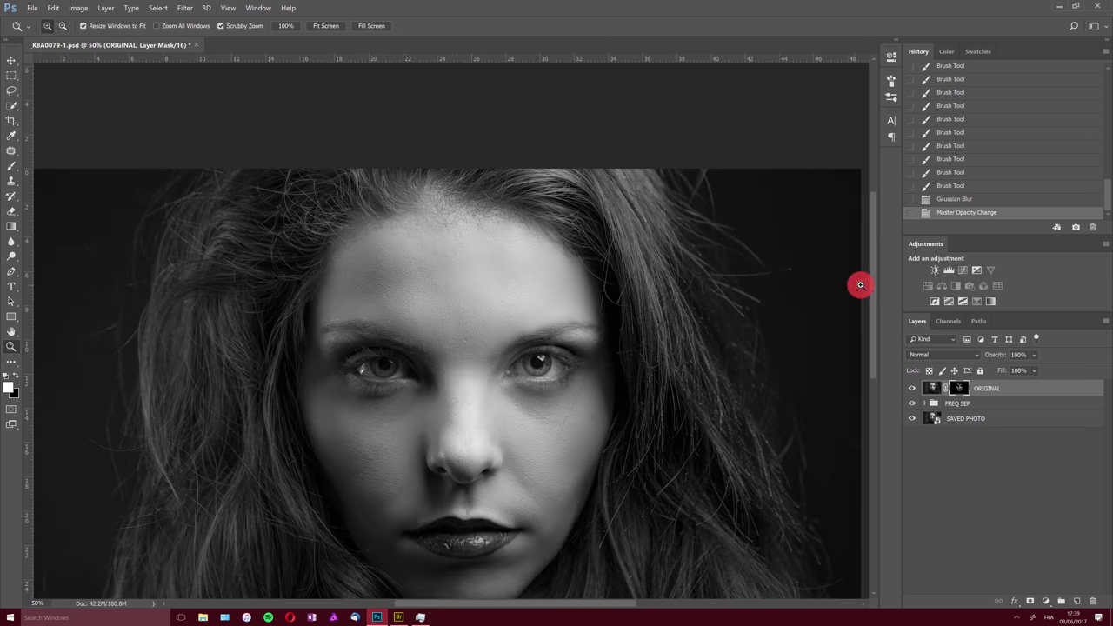
{"action": "left_click_drag", "start_coordinate": [870, 278], "coordinate": [868, 320]}
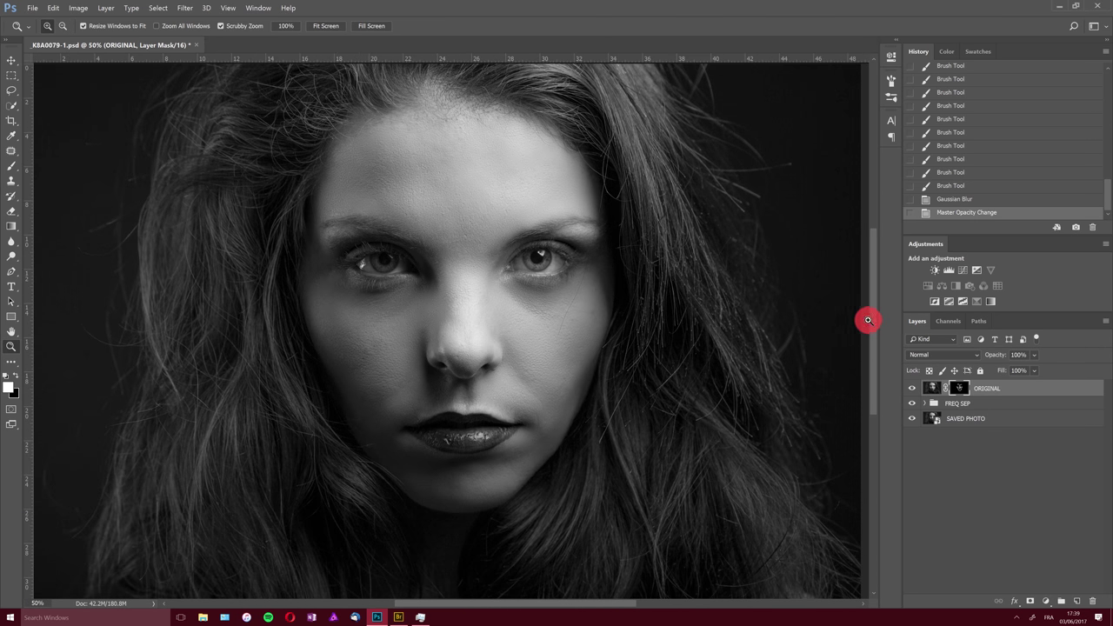